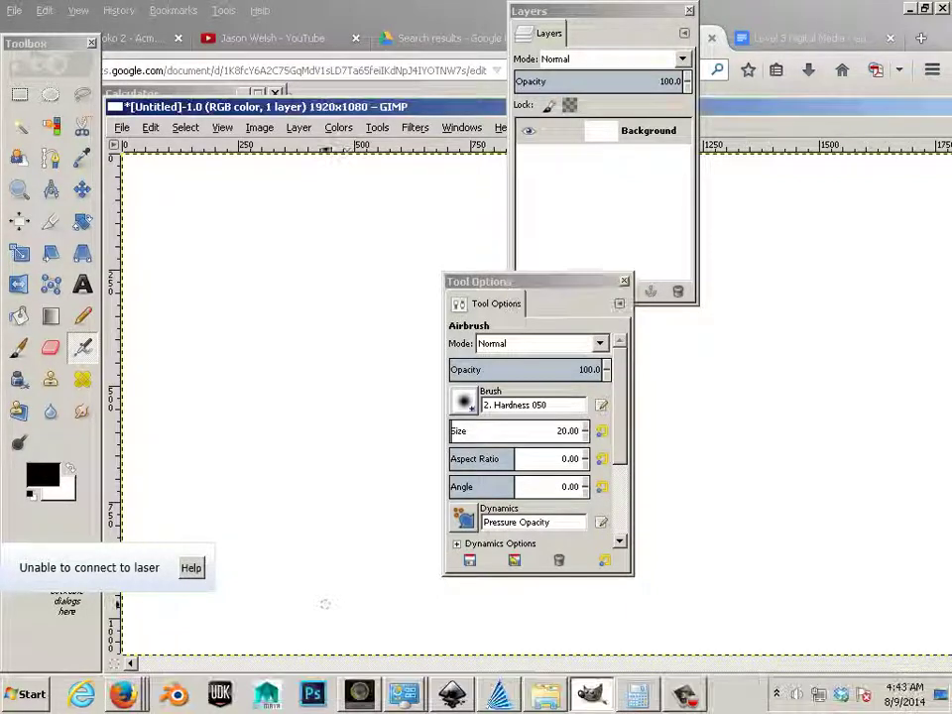
- Expand the Scribus 1.4.4 folder in the Start menu's All Programs list
{"action": "left_click", "coordinate": [31, 695]}
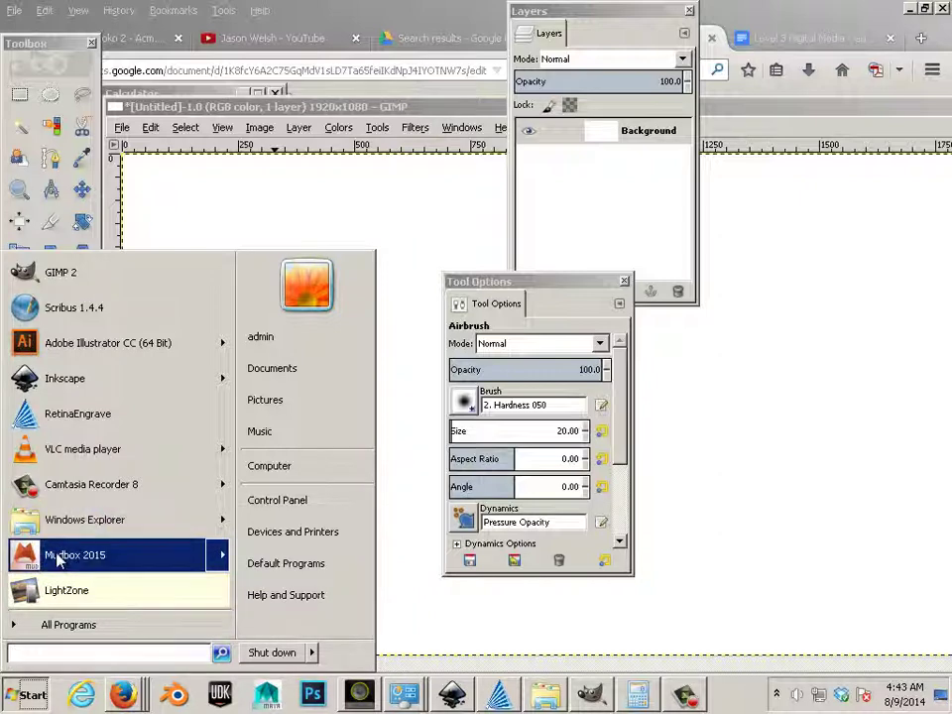
{"action": "left_click", "coordinate": [49, 625]}
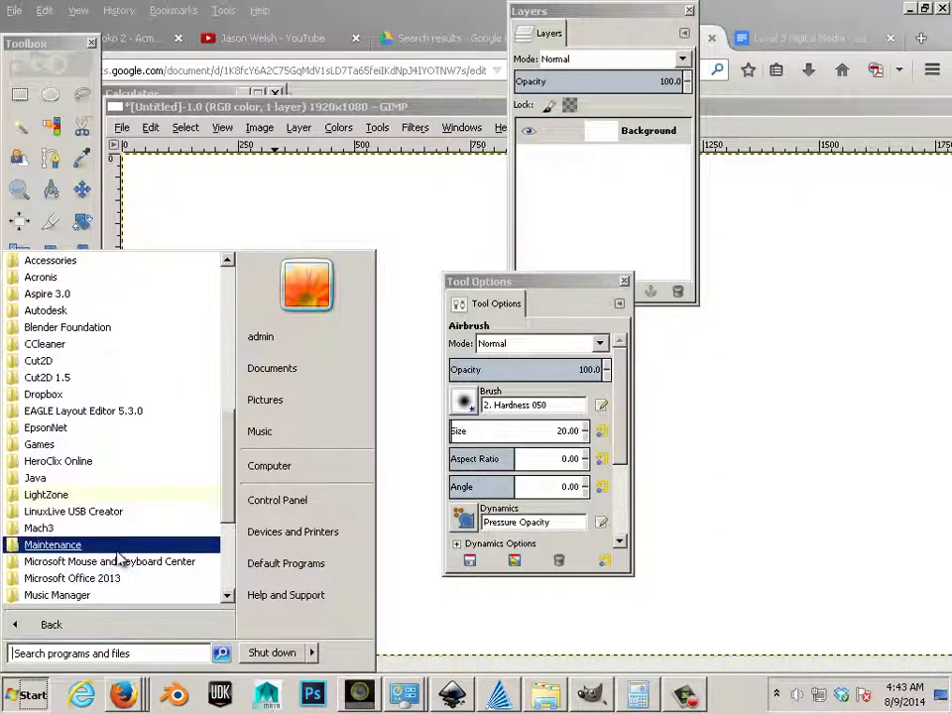
{"action": "scroll", "coordinate": [119, 555], "scroll_direction": "down", "scroll_amount": 4}
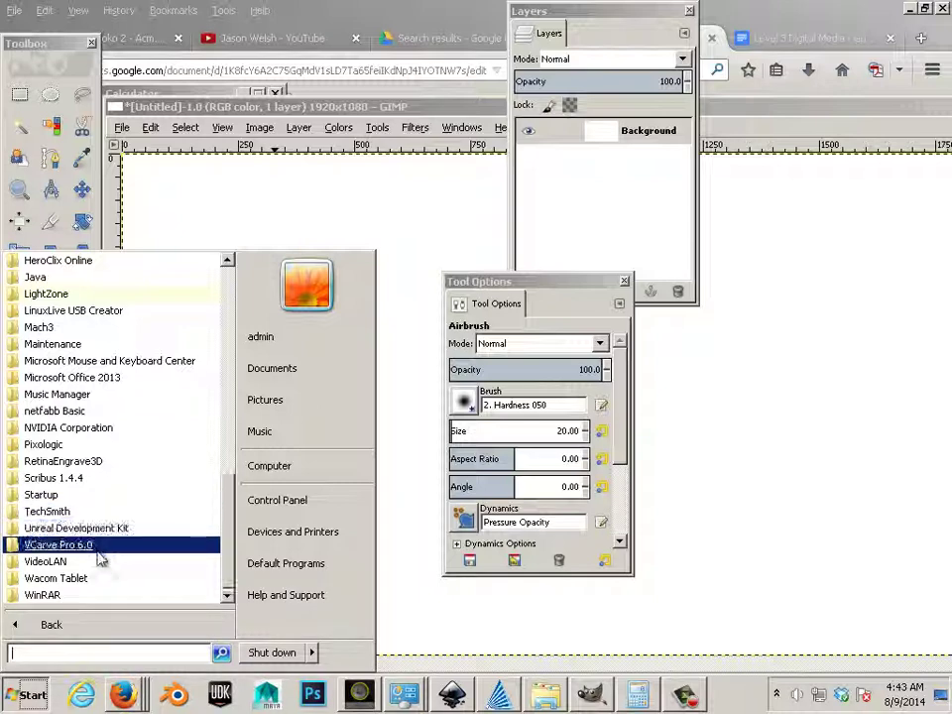
{"action": "scroll", "coordinate": [99, 566], "scroll_direction": "up", "scroll_amount": 6}
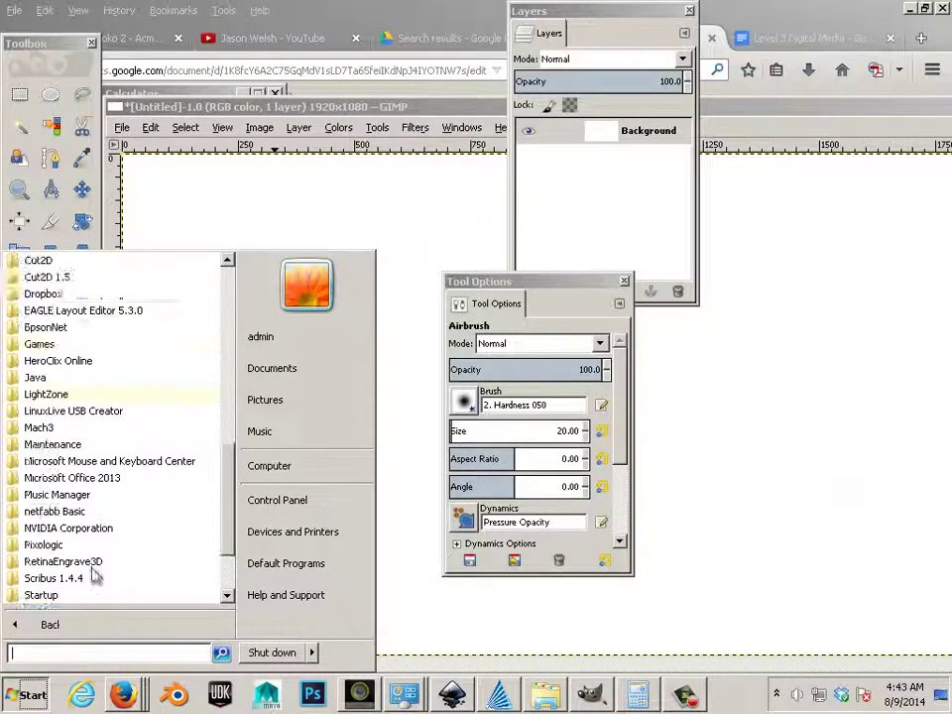
{"action": "scroll", "coordinate": [97, 576], "scroll_direction": "up", "scroll_amount": 6}
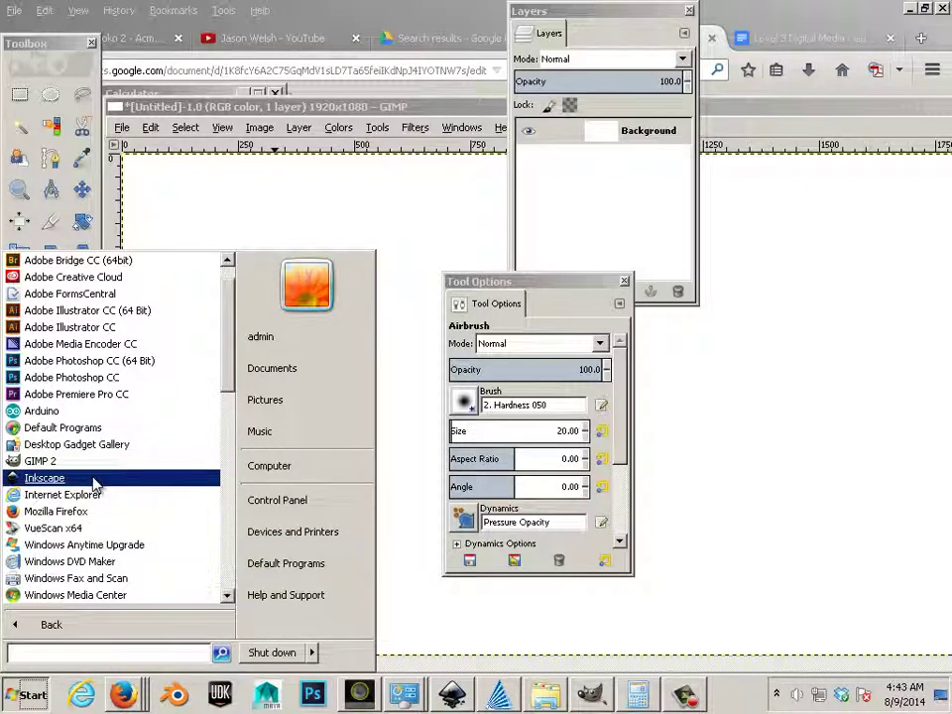
{"action": "scroll", "coordinate": [95, 486], "scroll_direction": "down", "scroll_amount": 6}
{"action": "scroll", "coordinate": [95, 484], "scroll_direction": "down", "scroll_amount": 4}
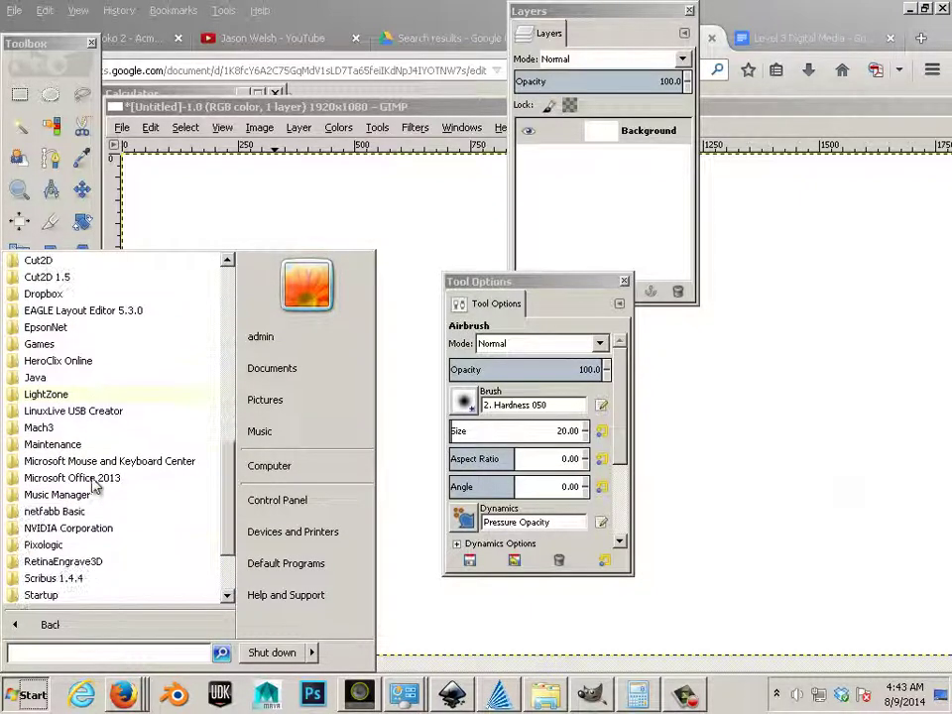
{"action": "left_click", "coordinate": [80, 580]}
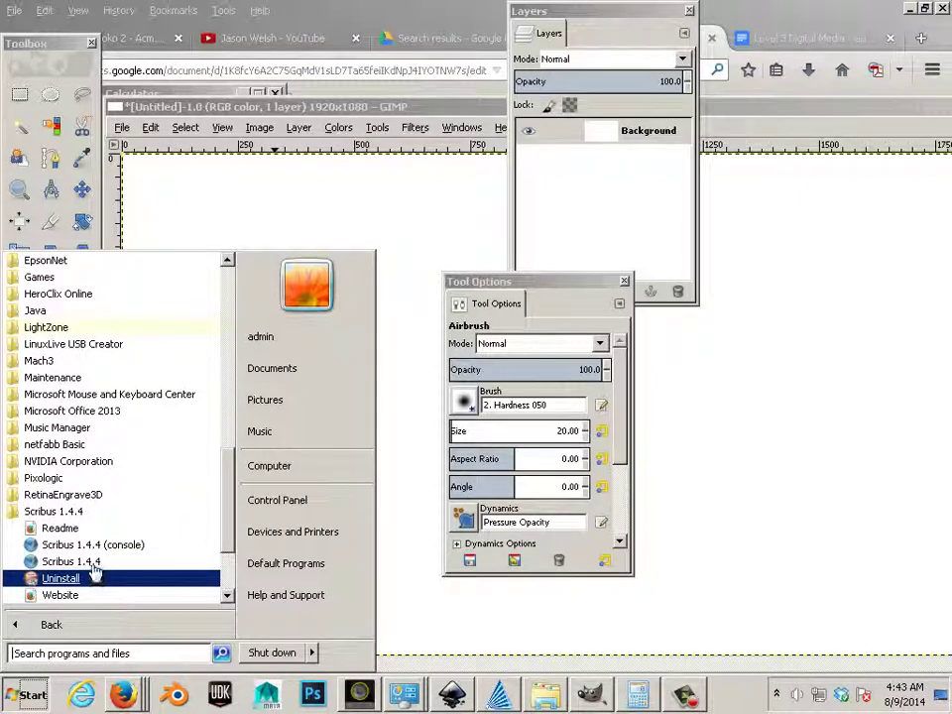
- Launch Scribus, dismiss the Ghostscript warning, and create a 1920 × 1080 pt landscape document
{"action": "left_click", "coordinate": [81, 562]}
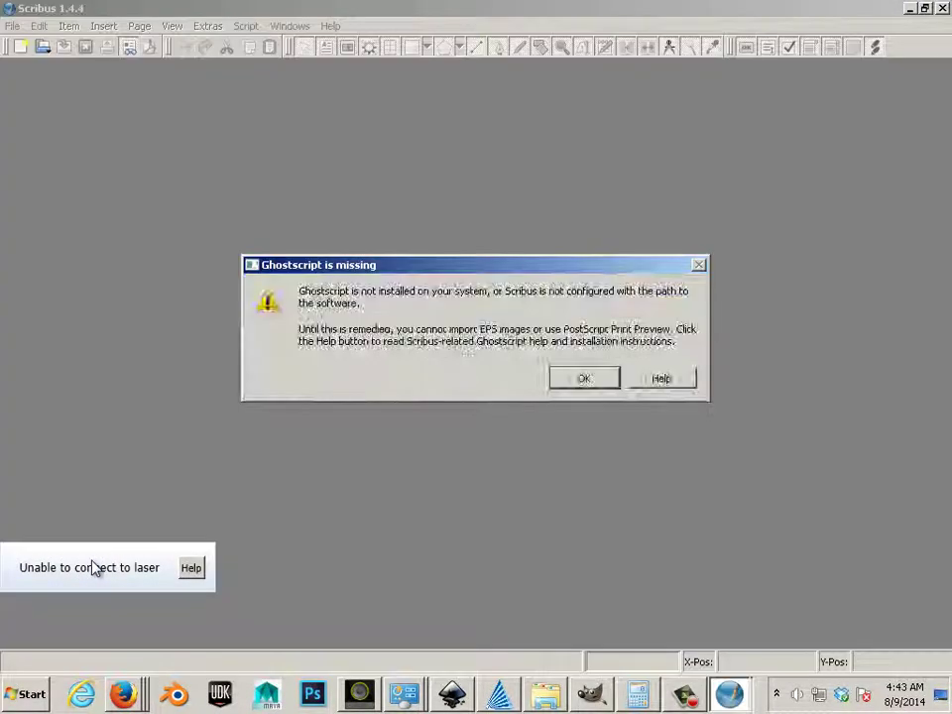
{"action": "left_click", "coordinate": [560, 383]}
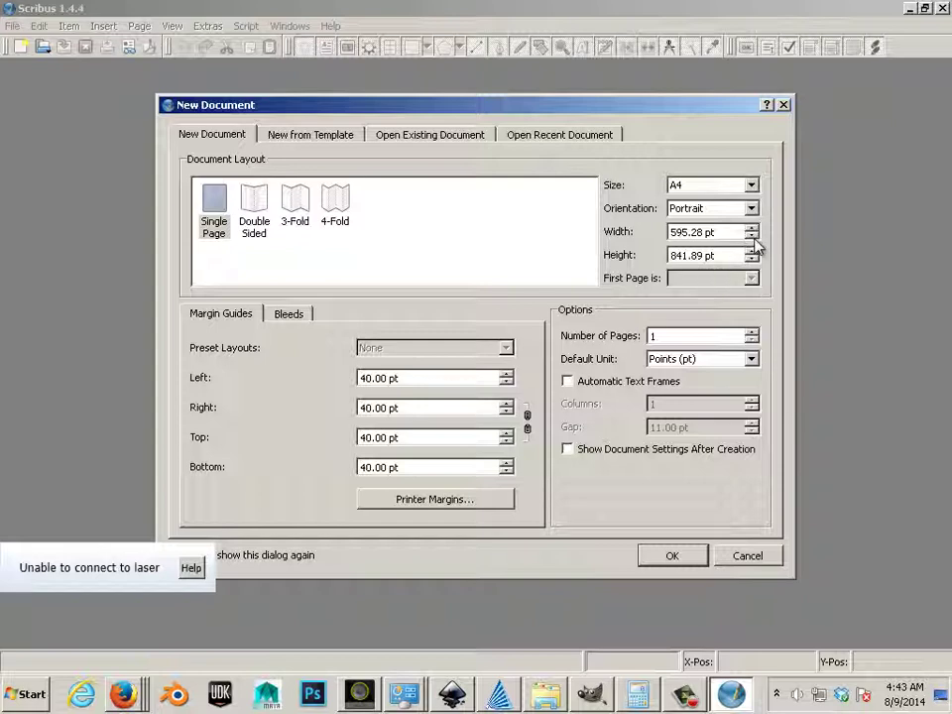
{"action": "left_click_drag", "start_coordinate": [728, 232], "coordinate": [623, 230]}
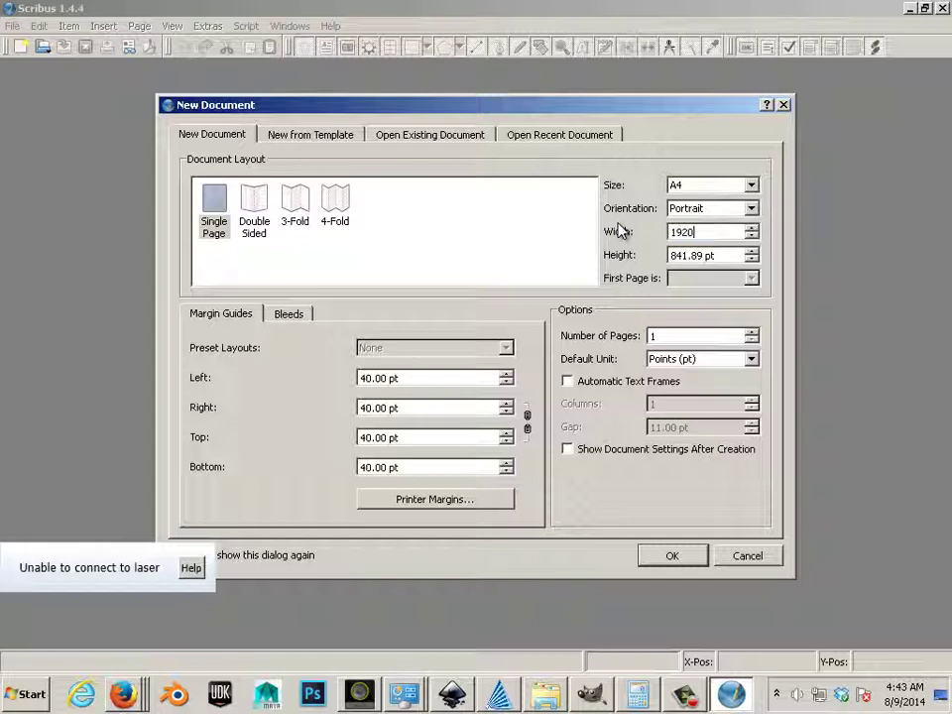
{"action": "key", "text": "Tab"}
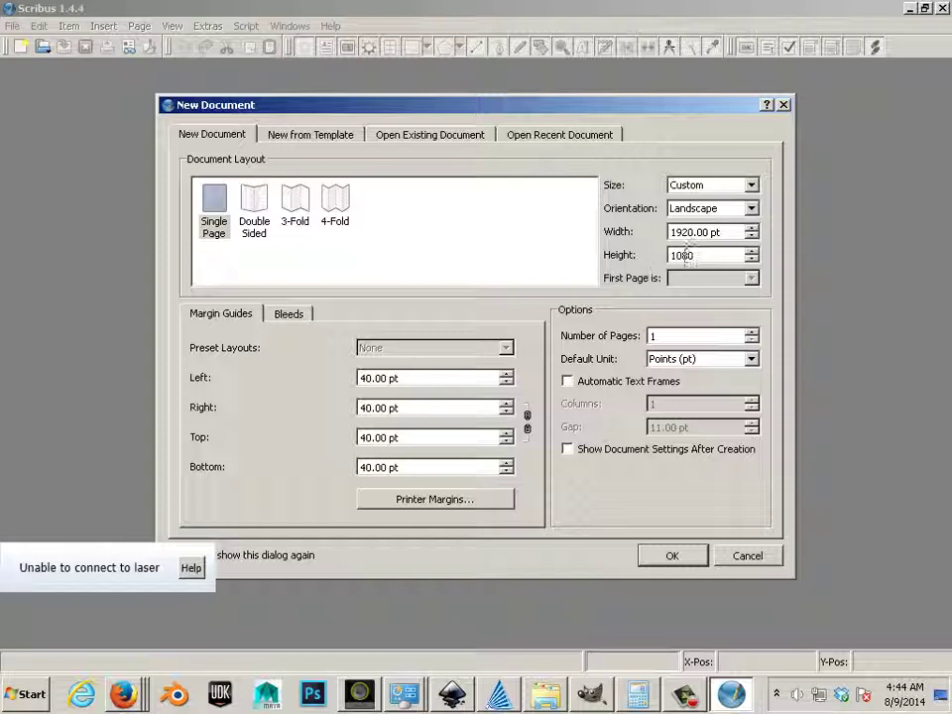
{"action": "left_click", "coordinate": [718, 232]}
{"action": "left_click", "coordinate": [680, 562]}
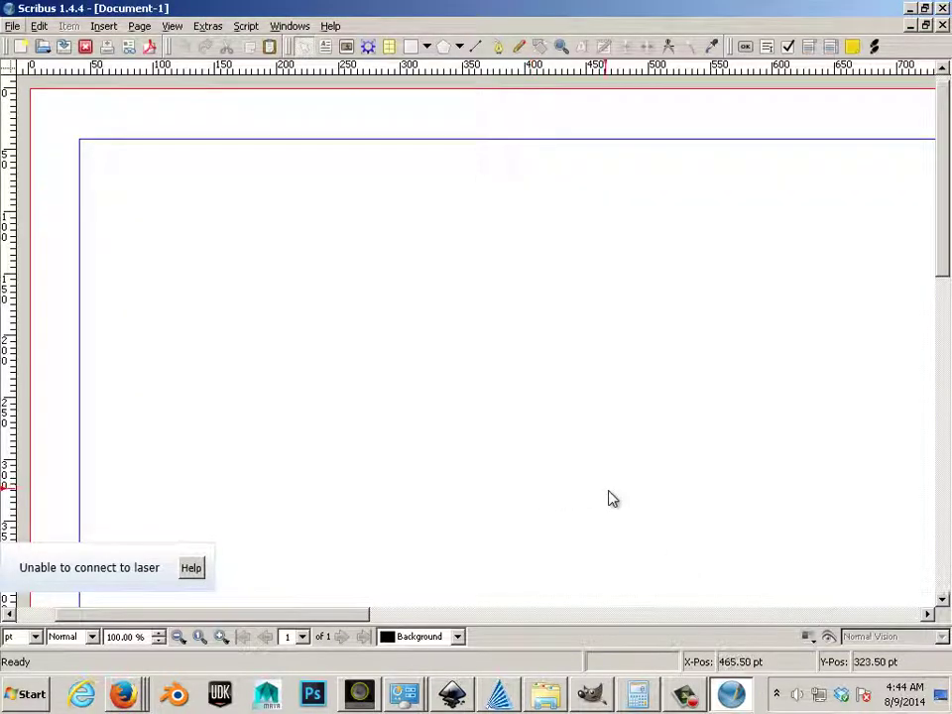
- Zoom out to show the whole blank page and browse the File menu without choosing anything
{"action": "scroll", "coordinate": [611, 499], "scroll_direction": "down", "scroll_amount": 5}
{"action": "scroll", "coordinate": [611, 499], "scroll_direction": "up", "scroll_amount": 2}
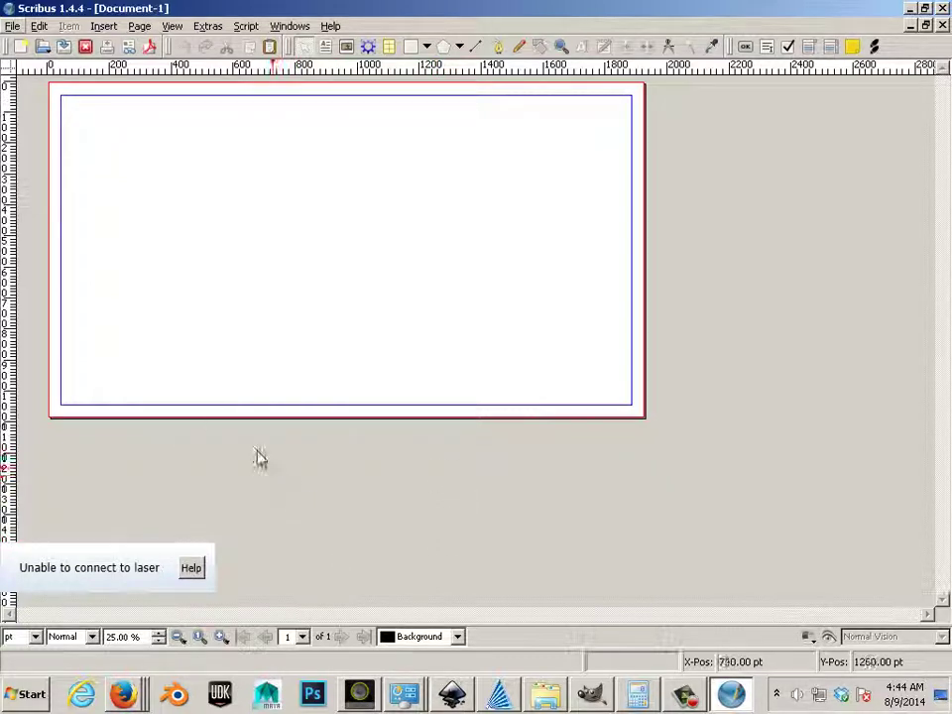
{"action": "left_click", "coordinate": [16, 27]}
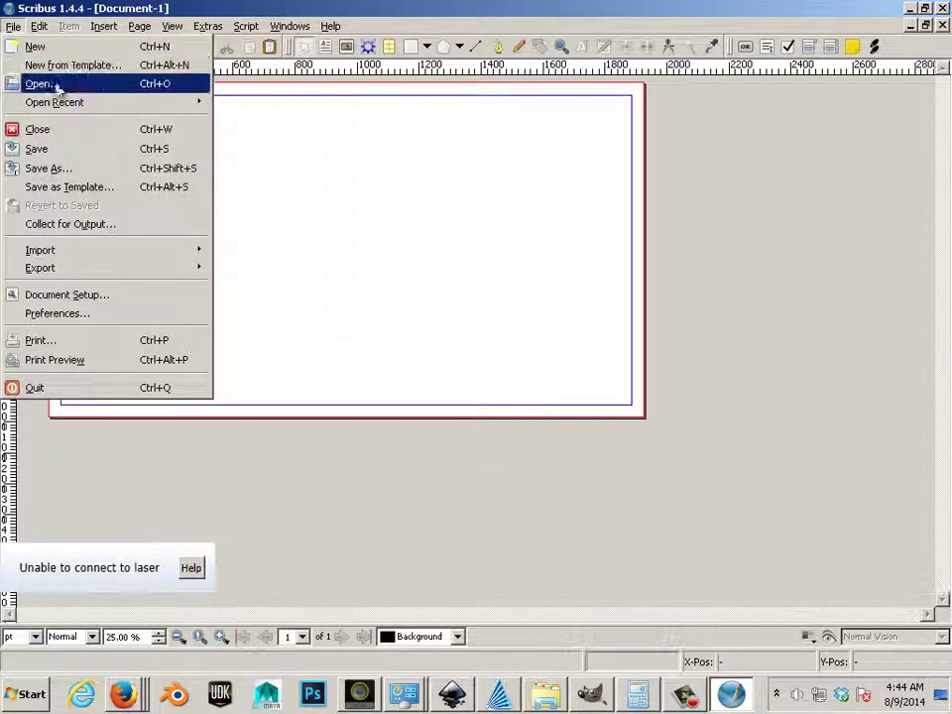
{"action": "mouse_move", "coordinate": [166, 258]}
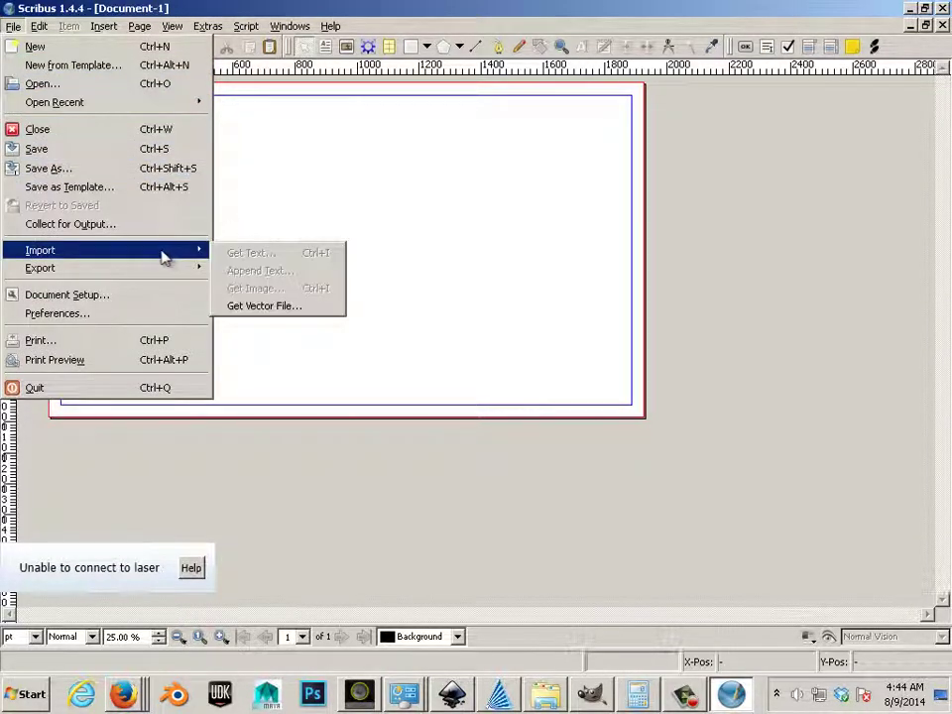
{"action": "left_click", "coordinate": [297, 160]}
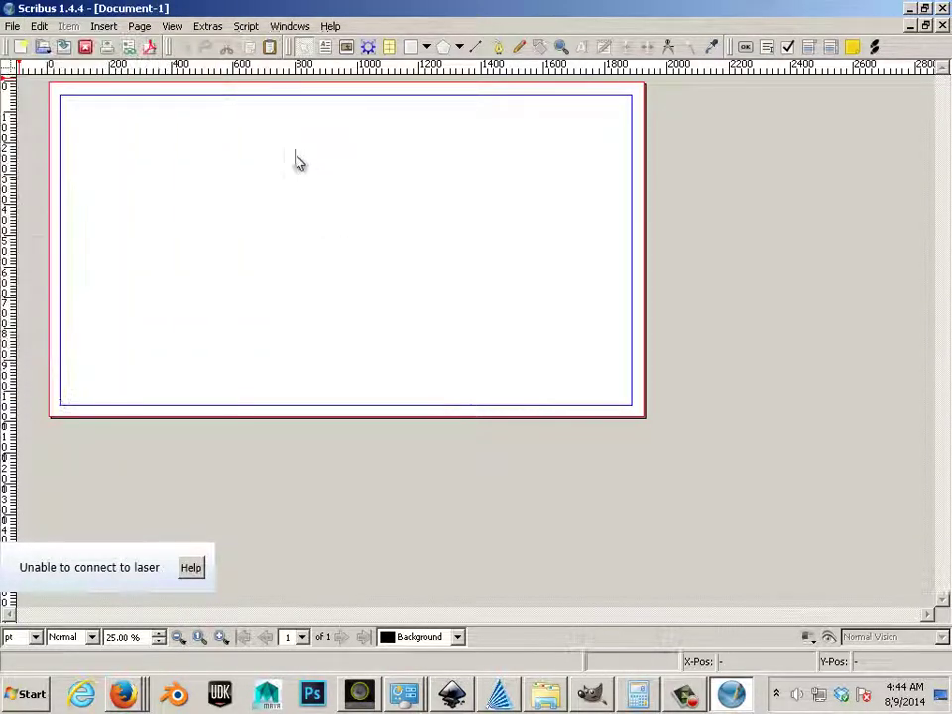
{"action": "left_click", "coordinate": [104, 27]}
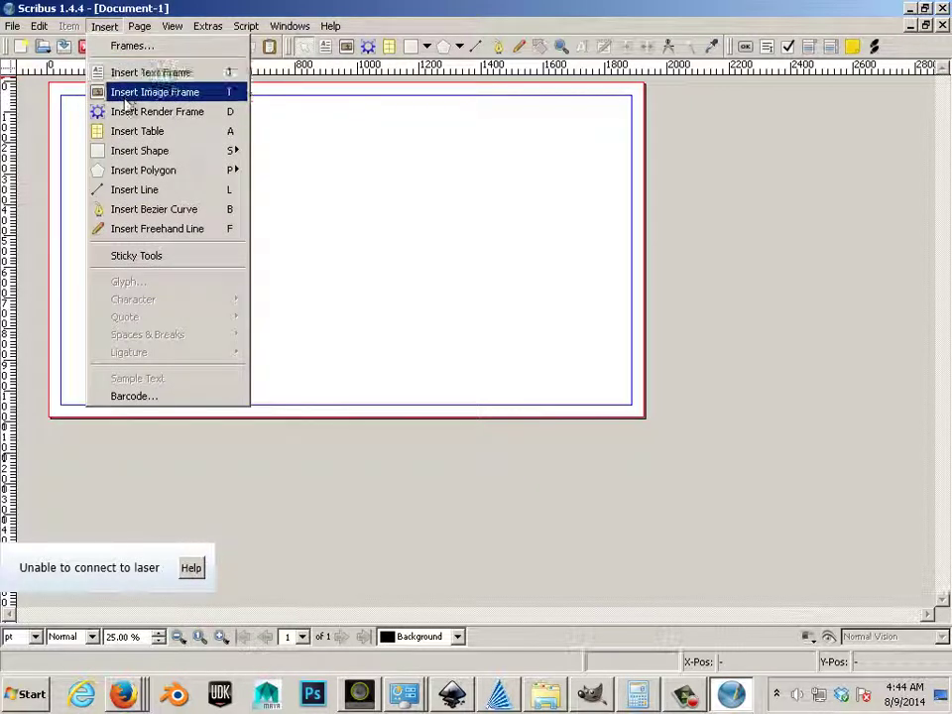
- Draw an image frame in the page's upper-left area and nudge it into position
{"action": "left_click", "coordinate": [128, 99]}
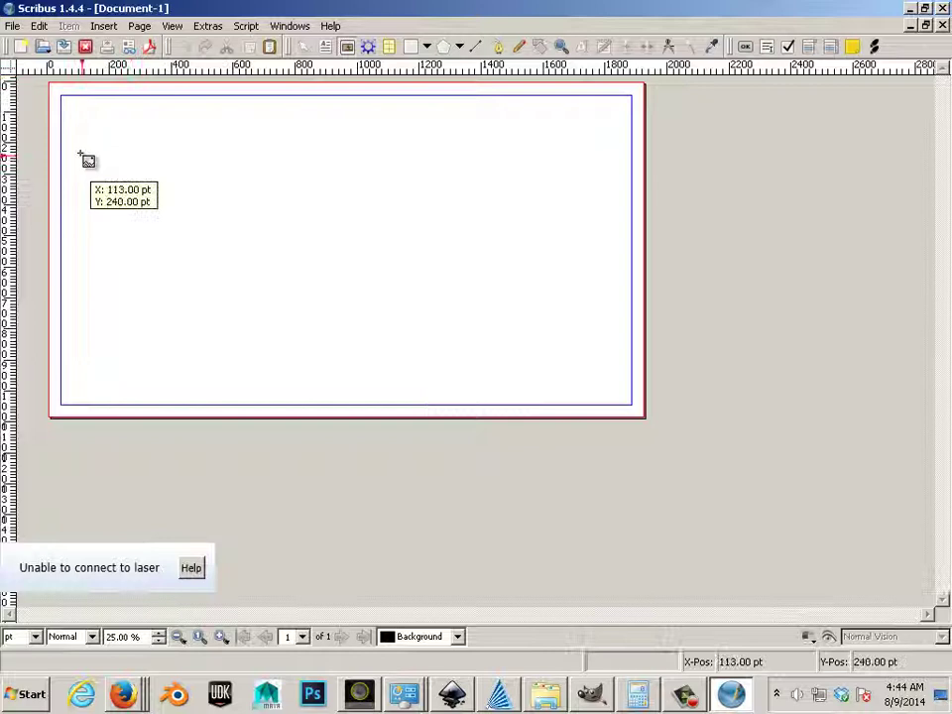
{"action": "left_click_drag", "start_coordinate": [82, 145], "coordinate": [302, 346]}
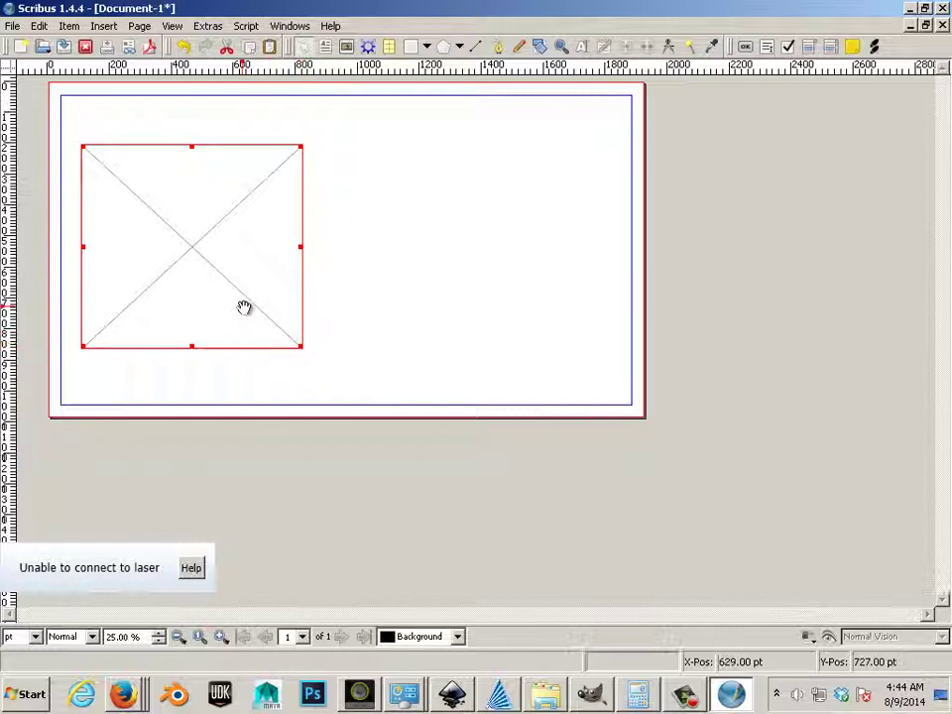
{"action": "mouse_move", "coordinate": [242, 292]}
{"action": "left_mouse_down"}
{"action": "mouse_move", "coordinate": [304, 298]}
{"action": "mouse_move", "coordinate": [241, 290]}
{"action": "left_mouse_up"}
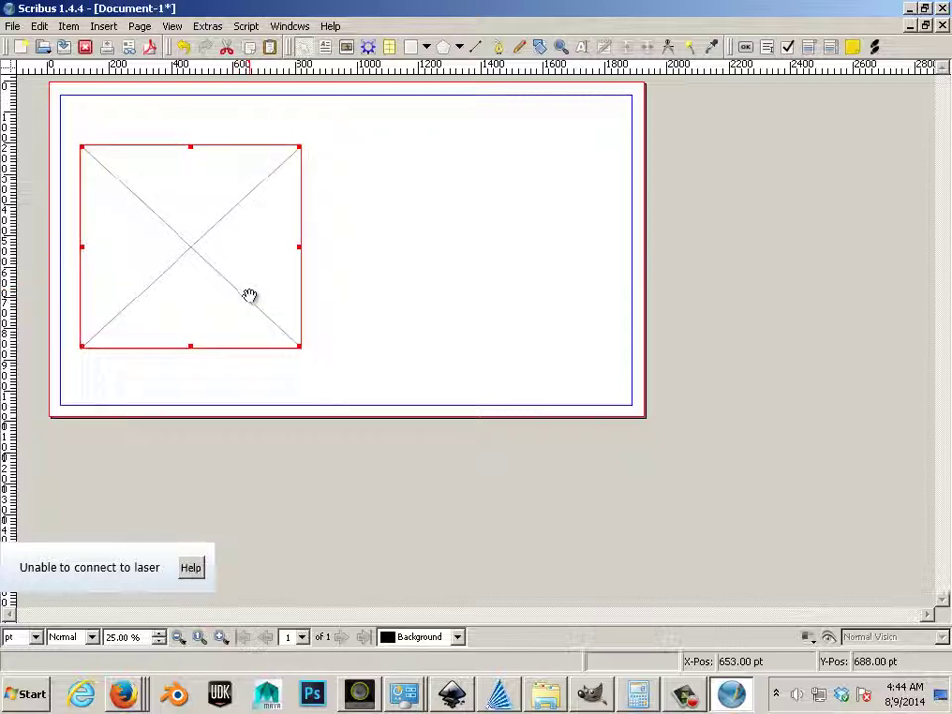
{"action": "left_click", "coordinate": [99, 28]}
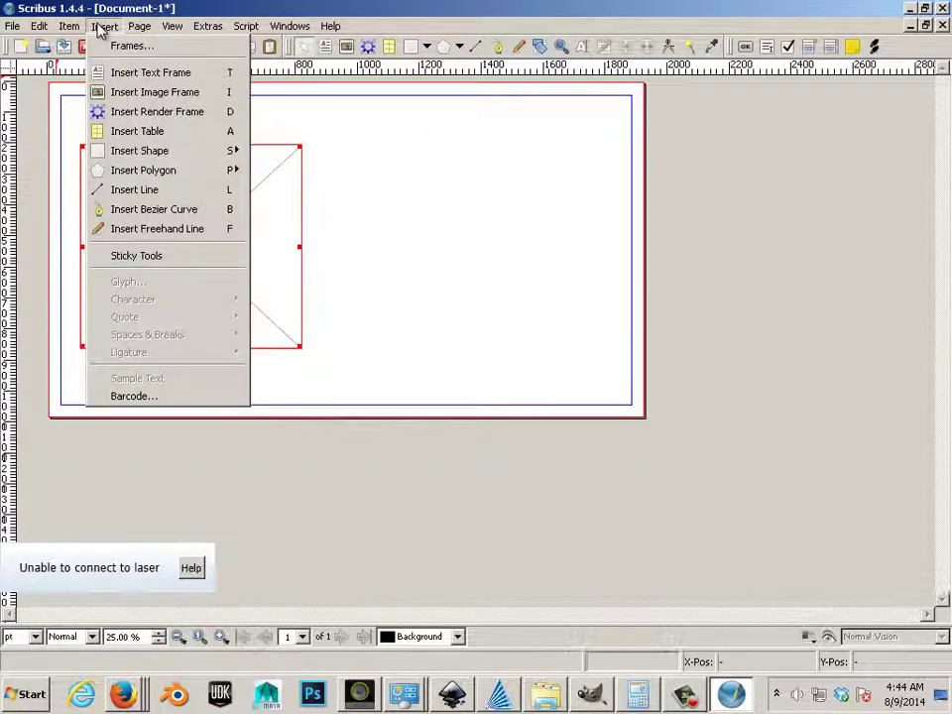
{"action": "left_click", "coordinate": [307, 228]}
{"action": "left_click", "coordinate": [300, 226]}
{"action": "right_click", "coordinate": [300, 222]}
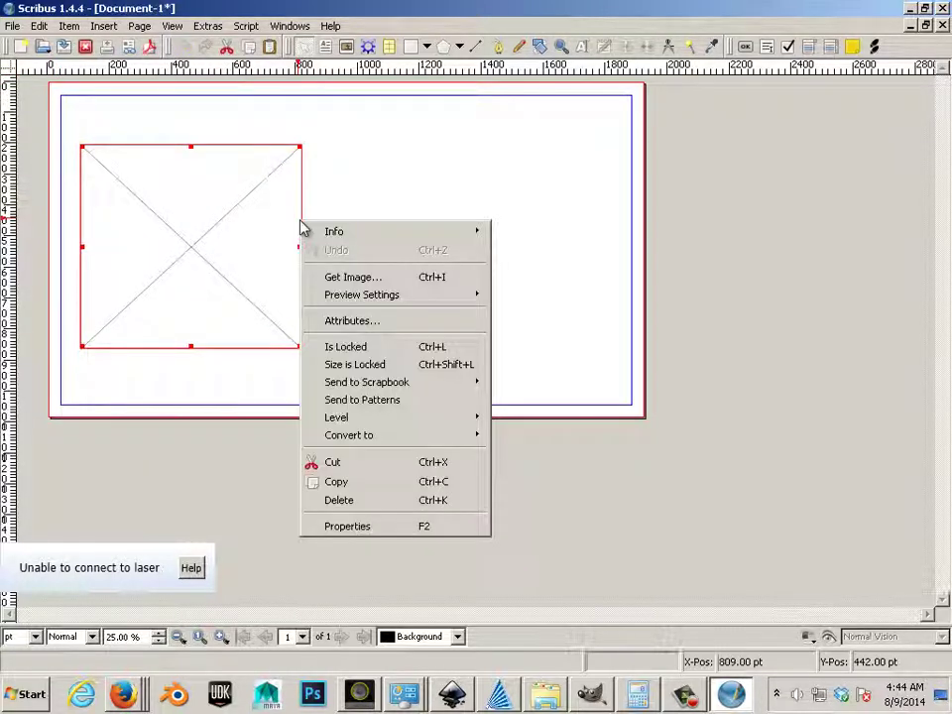
{"action": "left_click", "coordinate": [334, 277]}
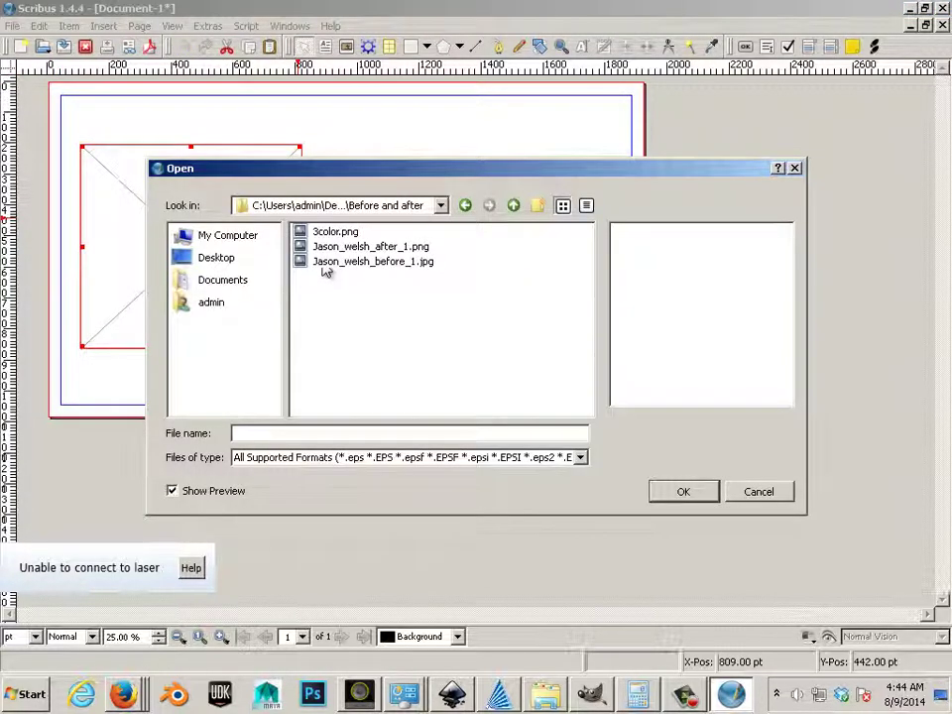
{"action": "left_click", "coordinate": [328, 247]}
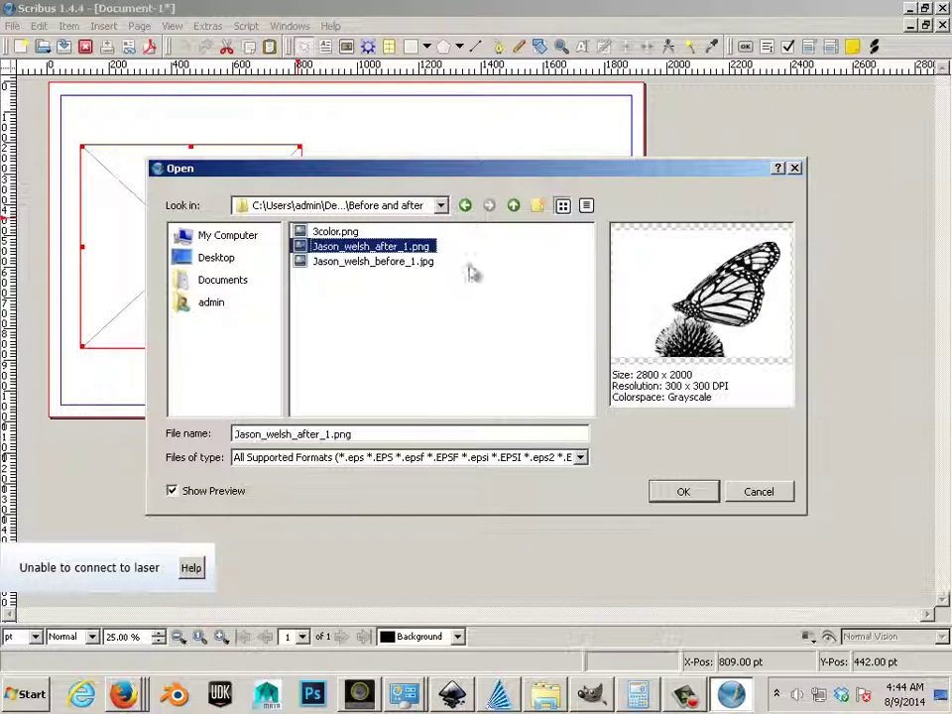
{"action": "left_click", "coordinate": [387, 263]}
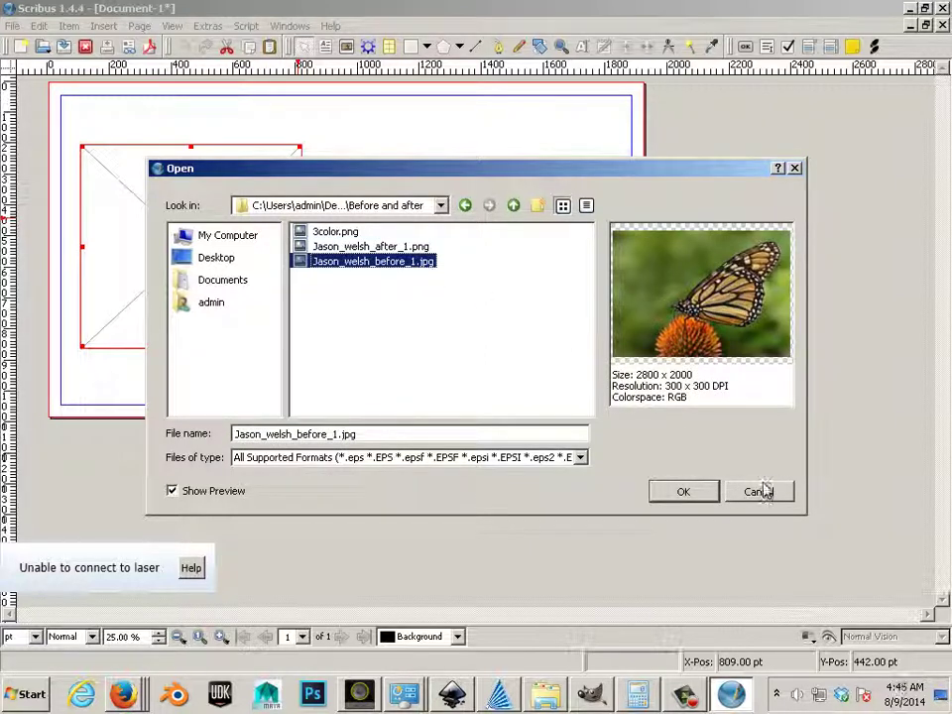
{"action": "left_click", "coordinate": [687, 493]}
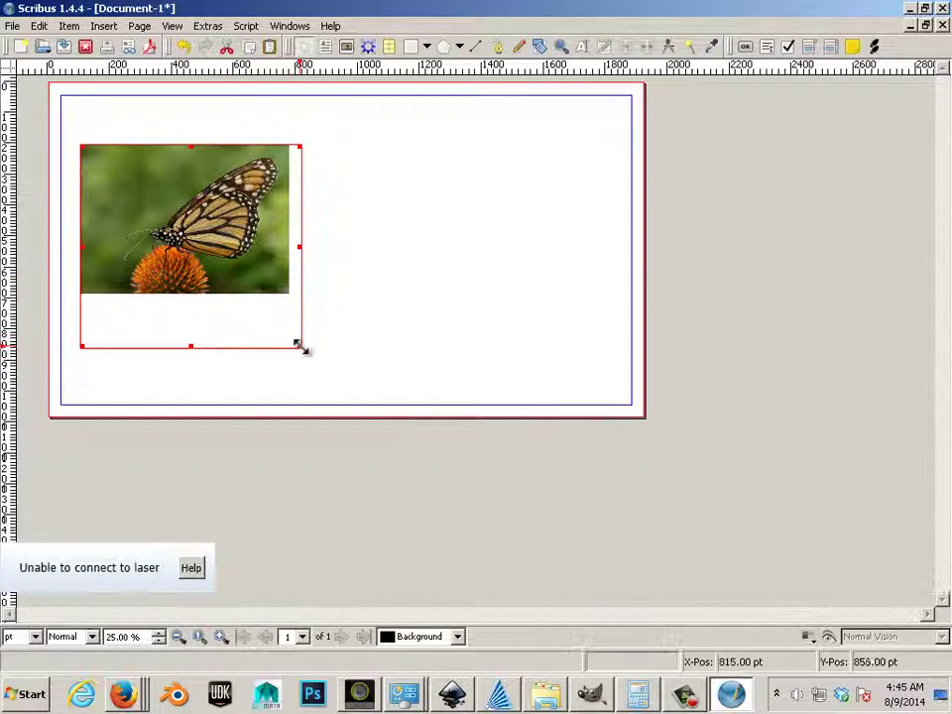
{"action": "left_click_drag", "start_coordinate": [301, 347], "coordinate": [294, 311]}
{"action": "right_click", "coordinate": [219, 235]}
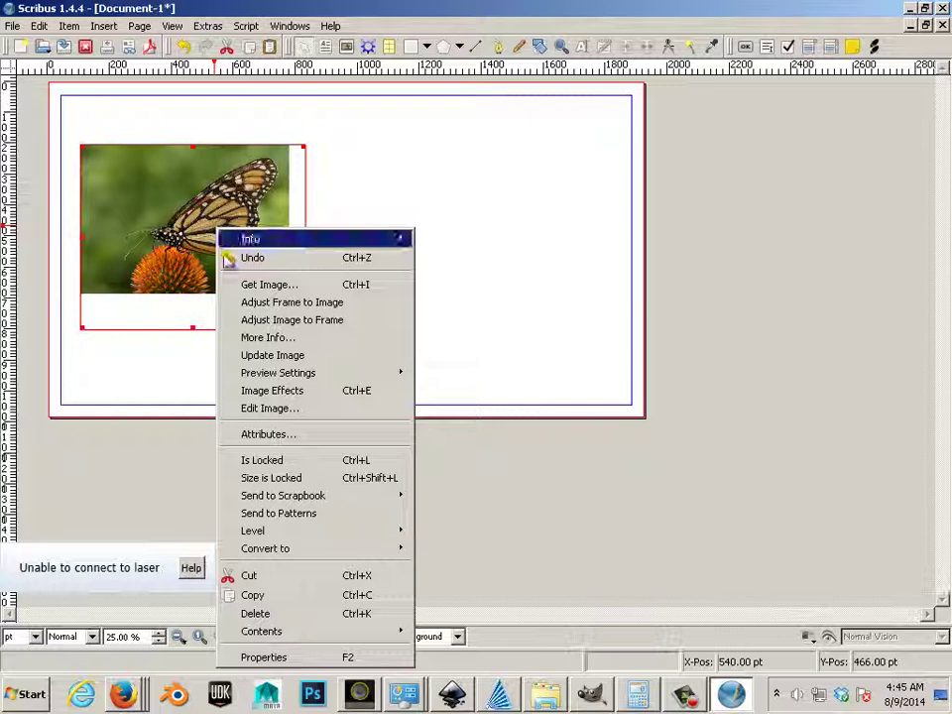
- Fit the frame to the colour photo, move it down-right, and duplicate it to the right
{"action": "left_click", "coordinate": [297, 302]}
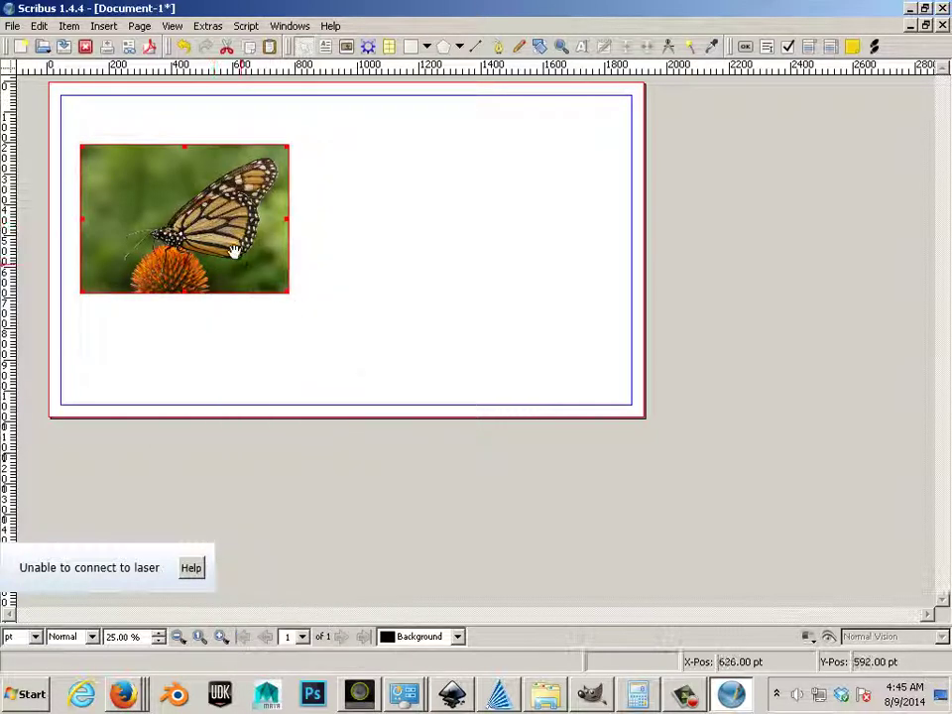
{"action": "left_click_drag", "start_coordinate": [229, 247], "coordinate": [273, 281]}
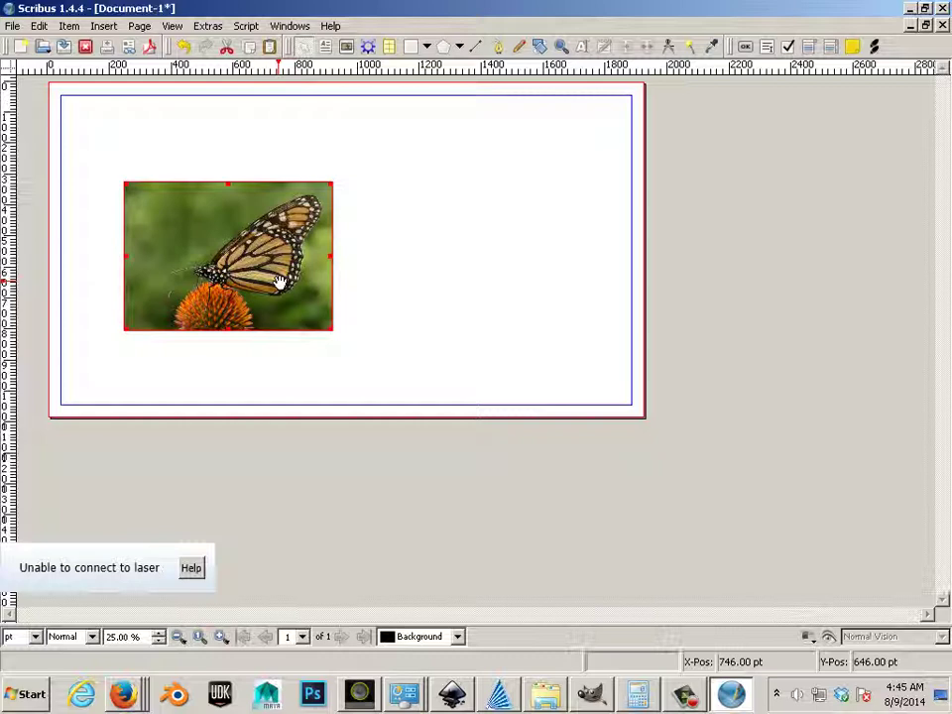
{"action": "key", "text": "ctrl+v"}
{"action": "left_click_drag", "start_coordinate": [261, 277], "coordinate": [481, 279]}
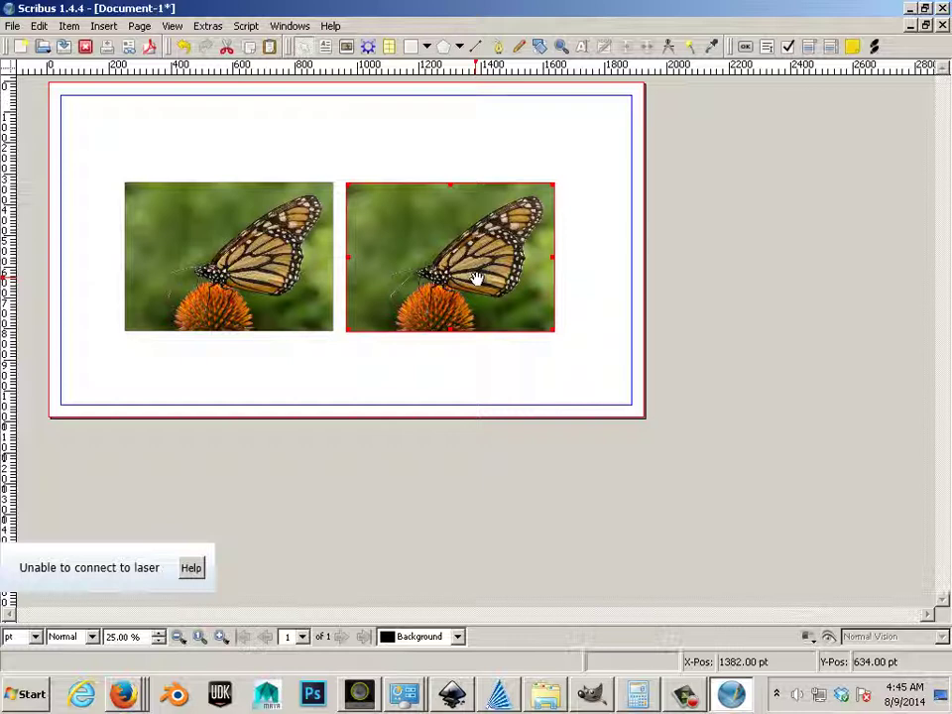
{"action": "right_click", "coordinate": [477, 279]}
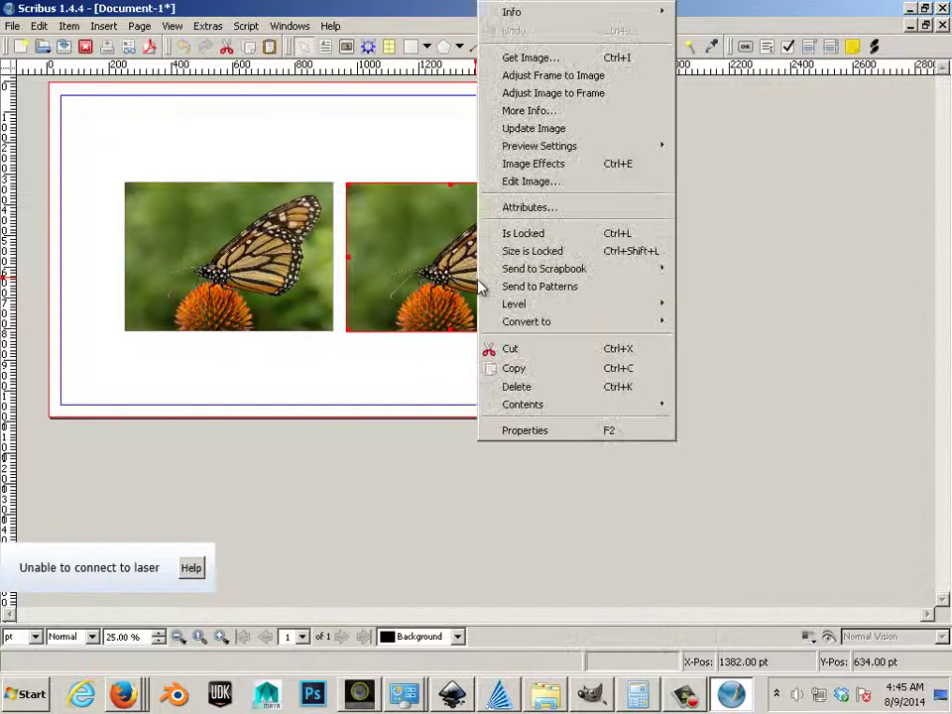
{"action": "left_click", "coordinate": [534, 62]}
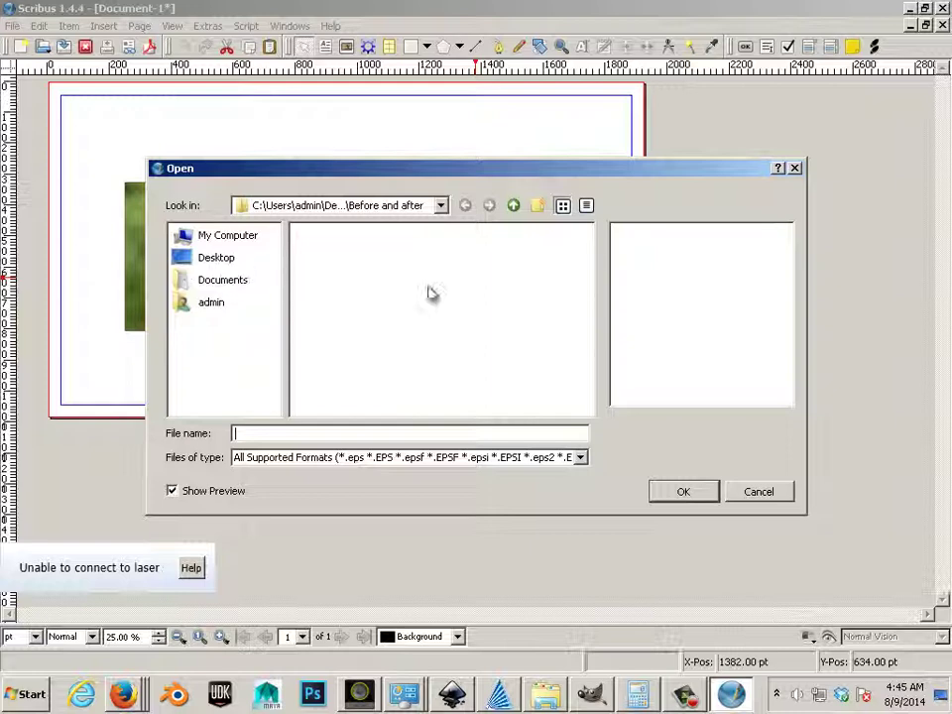
{"action": "left_click", "coordinate": [222, 262]}
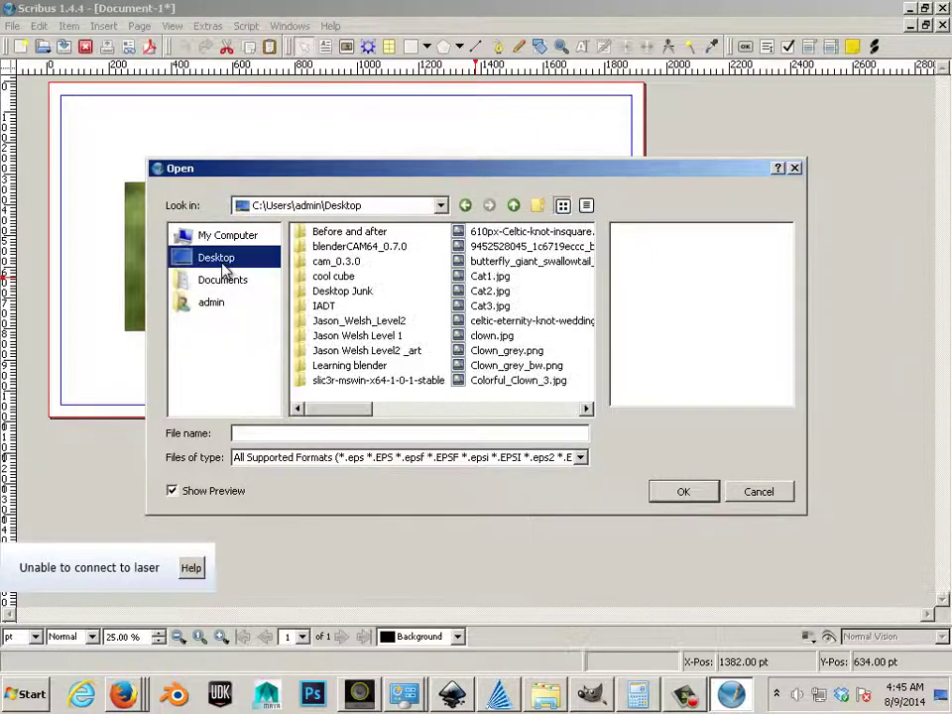
{"action": "double_click", "coordinate": [355, 234]}
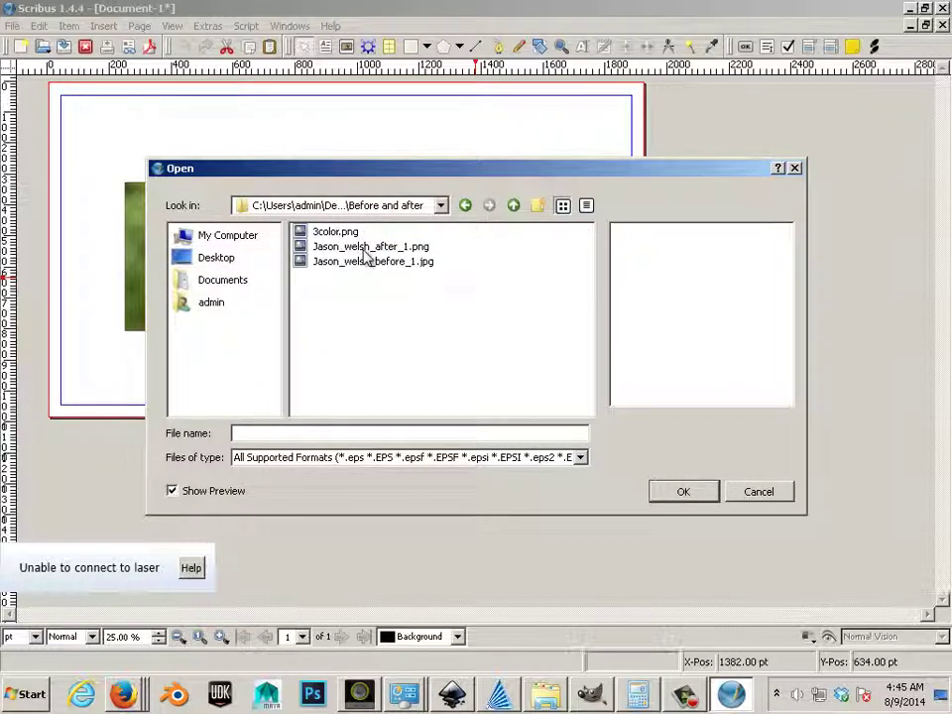
{"action": "left_click", "coordinate": [368, 247]}
{"action": "left_click", "coordinate": [663, 489]}
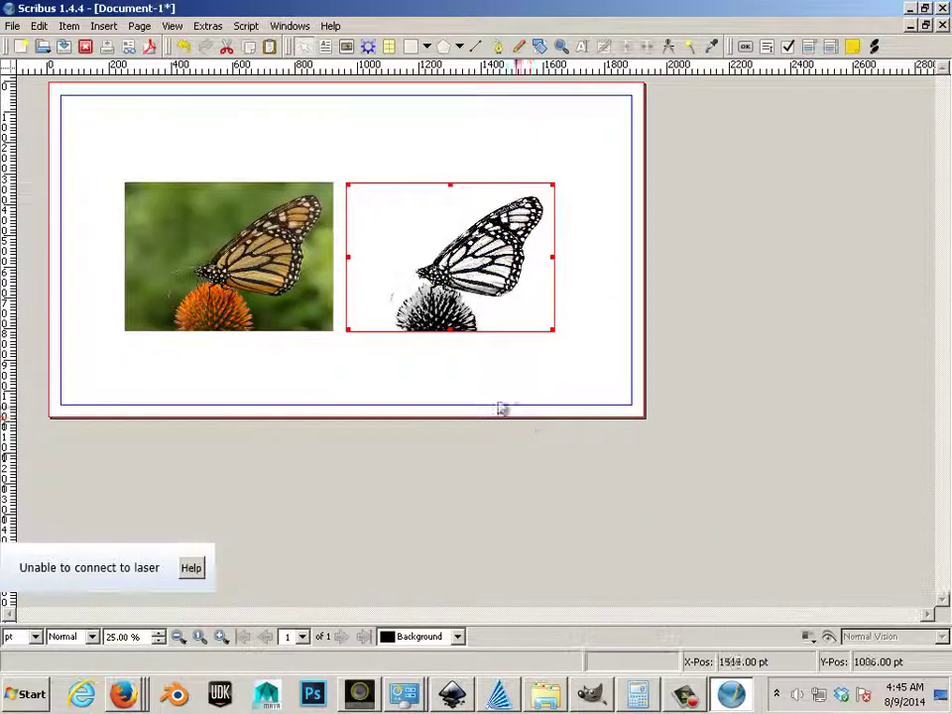
{"action": "left_click", "coordinate": [361, 351]}
{"action": "left_click", "coordinate": [383, 321]}
{"action": "left_click", "coordinate": [264, 302]}
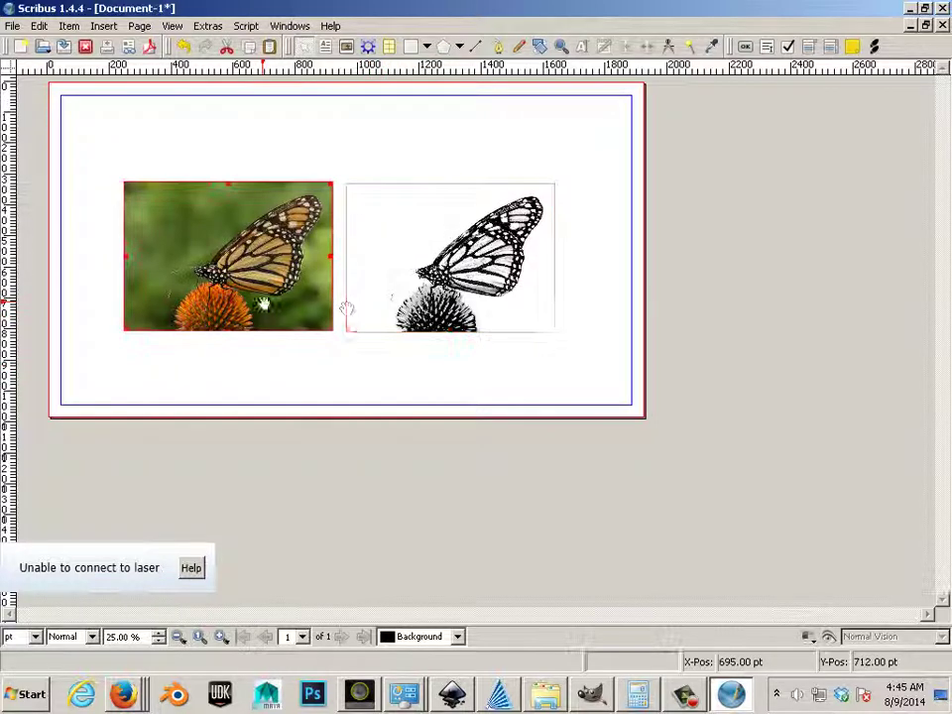
{"action": "left_click", "coordinate": [400, 283]}
- Draw a text frame below the colour butterfly photo and place the cursor inside it
{"action": "left_click", "coordinate": [299, 309]}
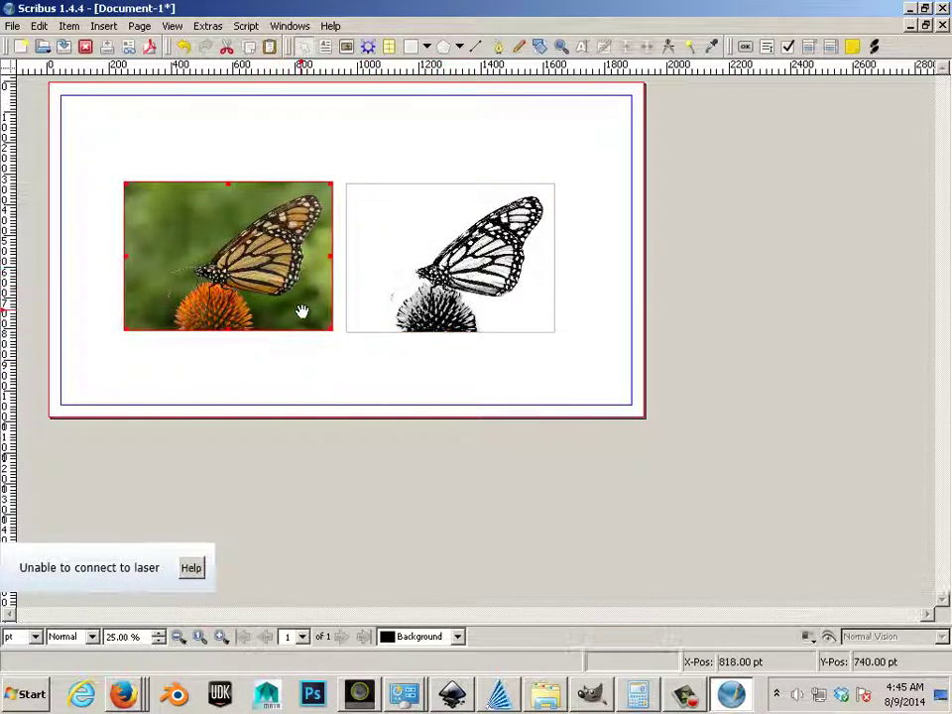
{"action": "right_click", "coordinate": [163, 388]}
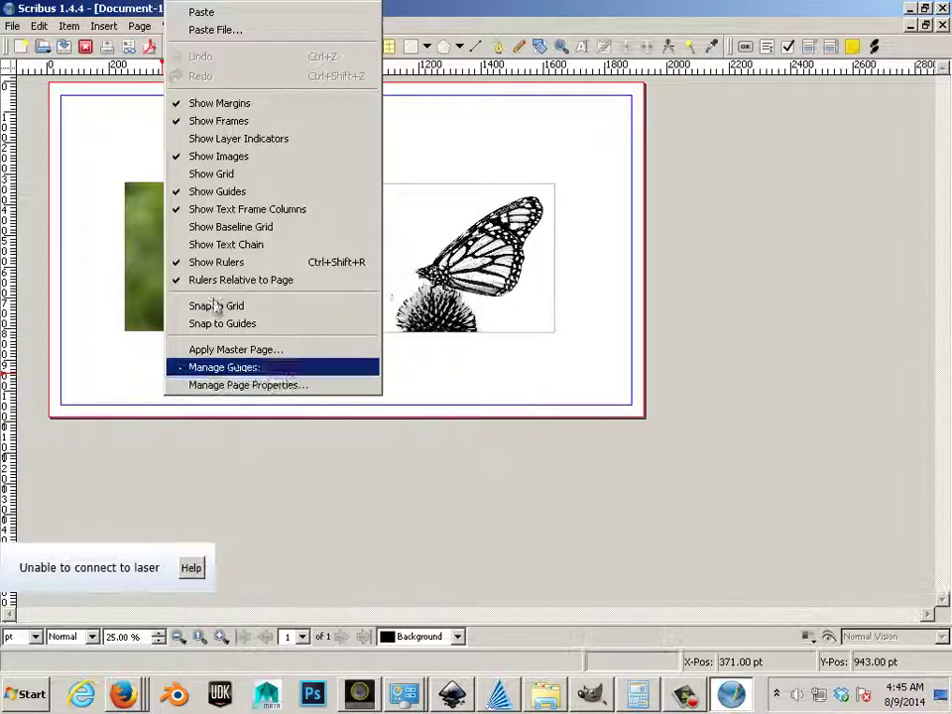
{"action": "left_click", "coordinate": [119, 102]}
{"action": "left_click", "coordinate": [104, 26]}
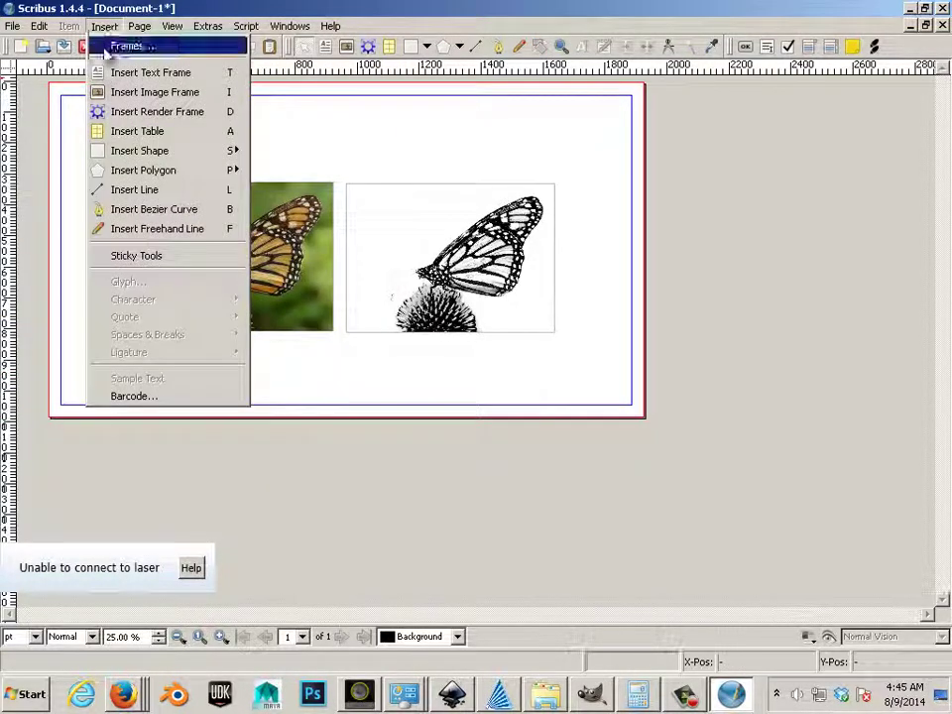
{"action": "left_click", "coordinate": [149, 72]}
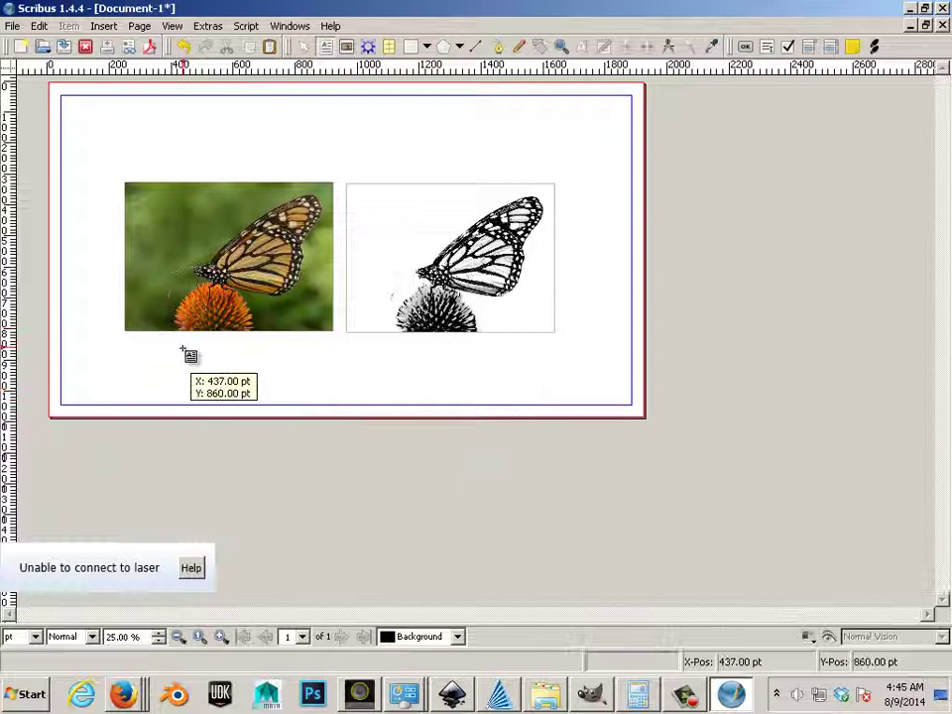
{"action": "left_click_drag", "start_coordinate": [170, 338], "coordinate": [288, 386]}
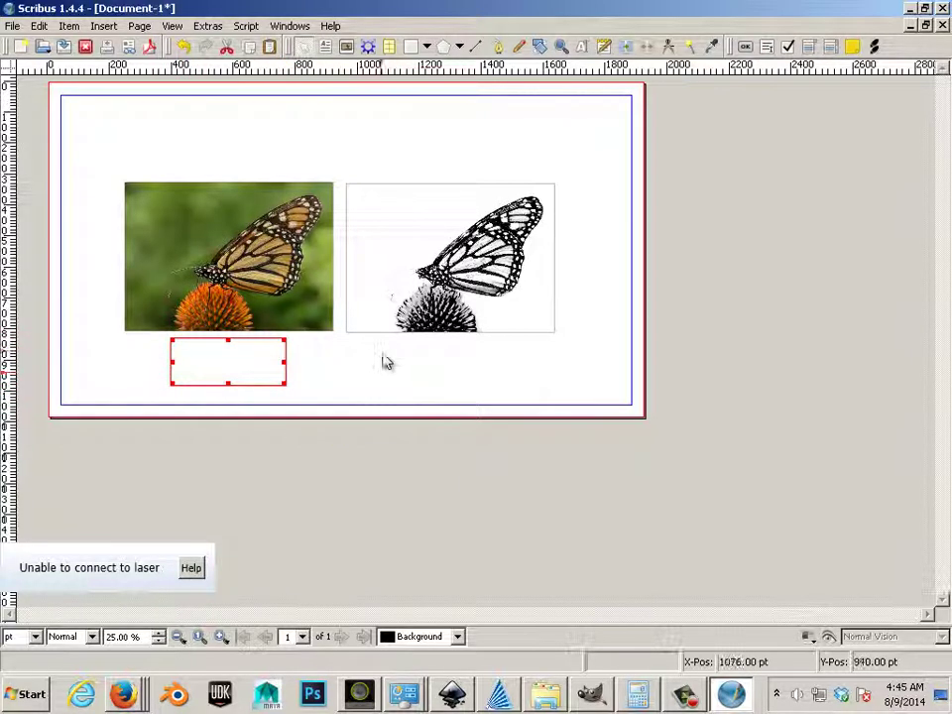
{"action": "key", "text": "e"}
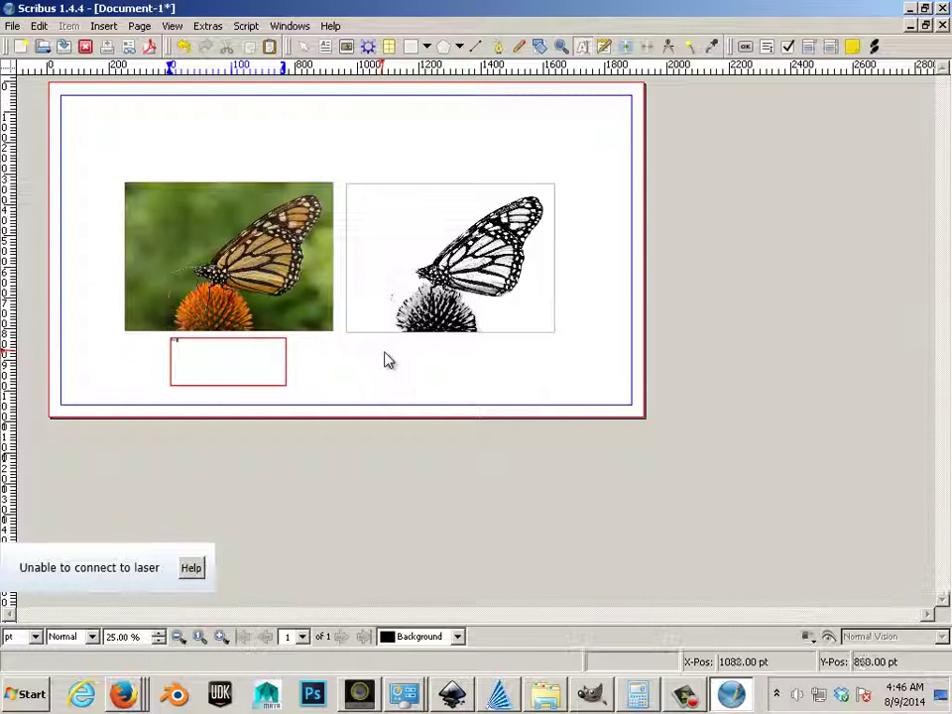
{"action": "left_click", "coordinate": [189, 343]}
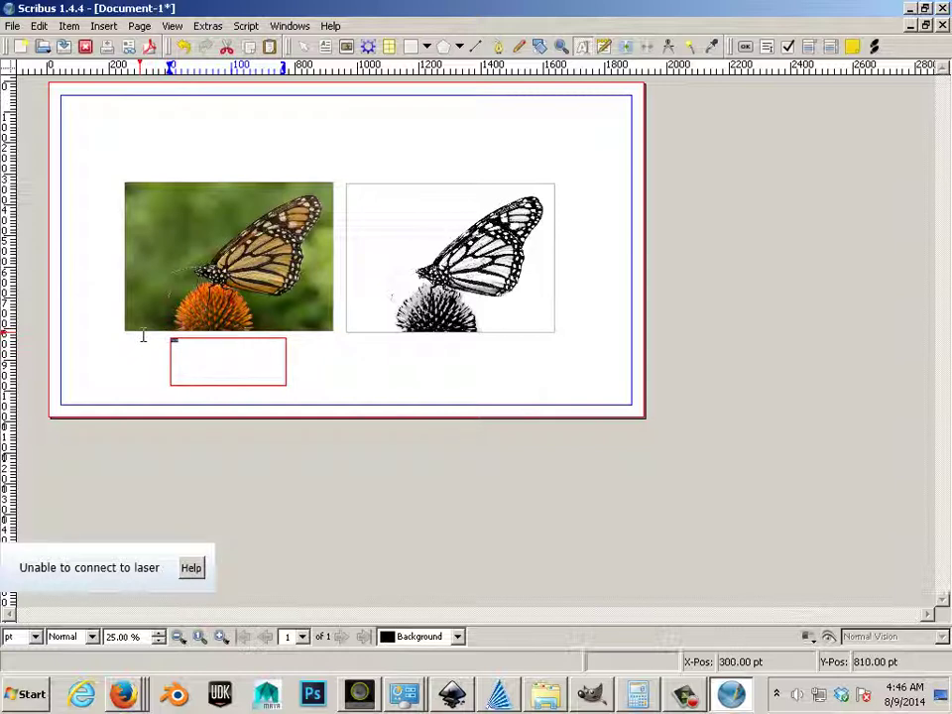
- Set the caption to 55 pt, type 'Before', and centre it in the frame
{"action": "right_click", "coordinate": [174, 367]}
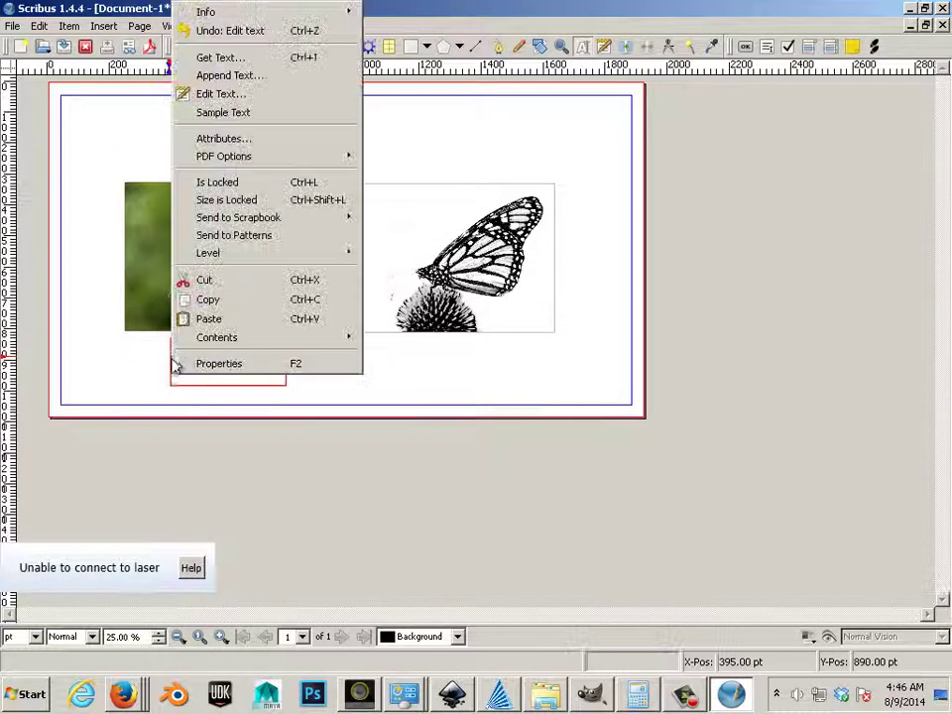
{"action": "left_click", "coordinate": [203, 364]}
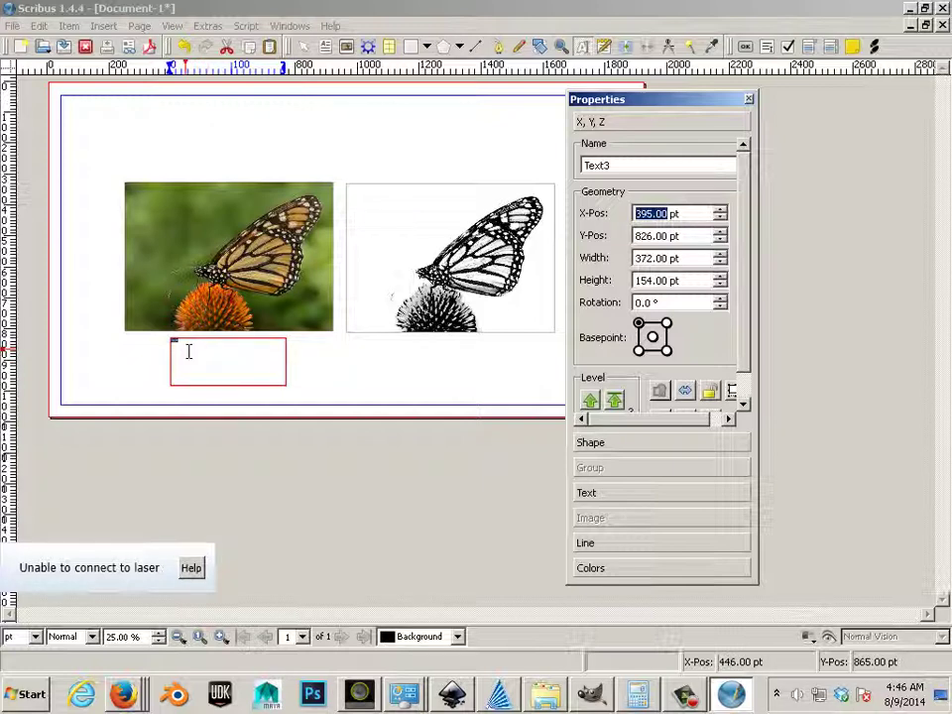
{"action": "left_click", "coordinate": [614, 496]}
{"action": "left_click", "coordinate": [671, 264]}
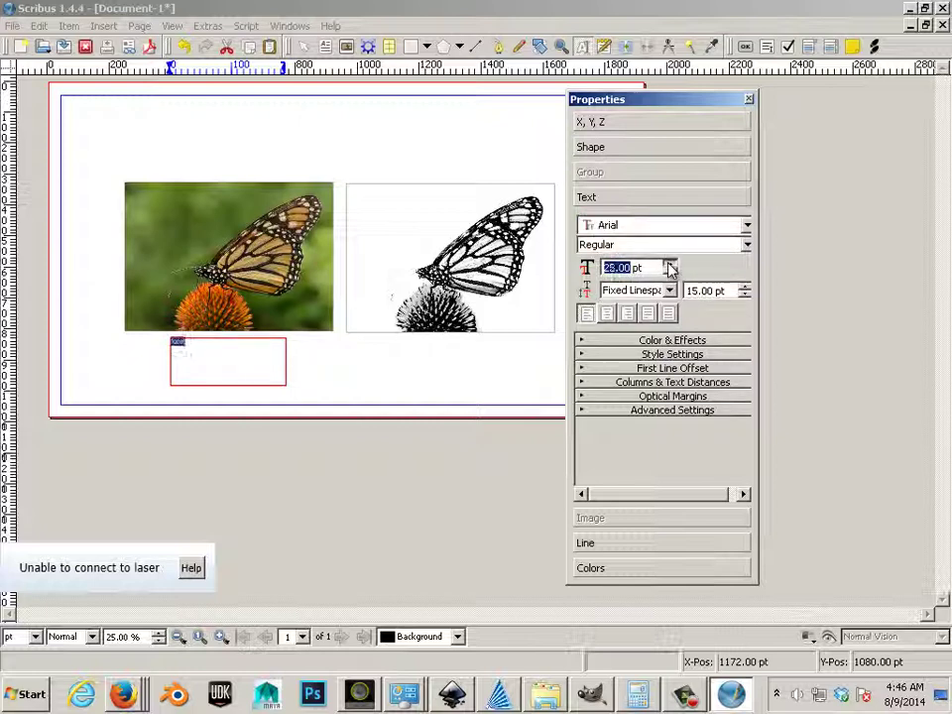
{"action": "left_click", "coordinate": [670, 265]}
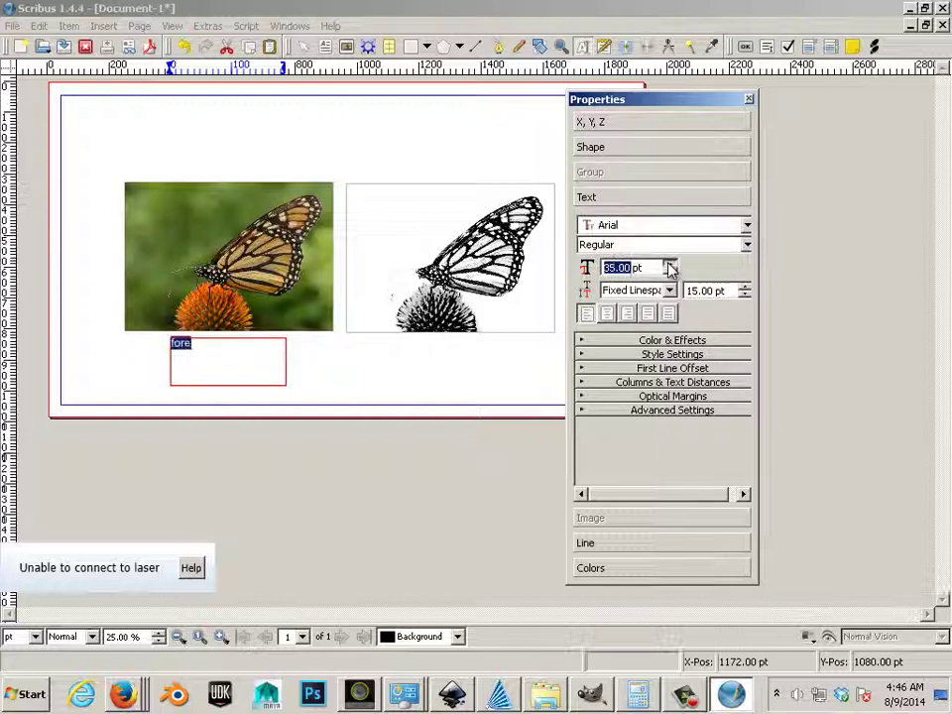
{"action": "left_click", "coordinate": [671, 268]}
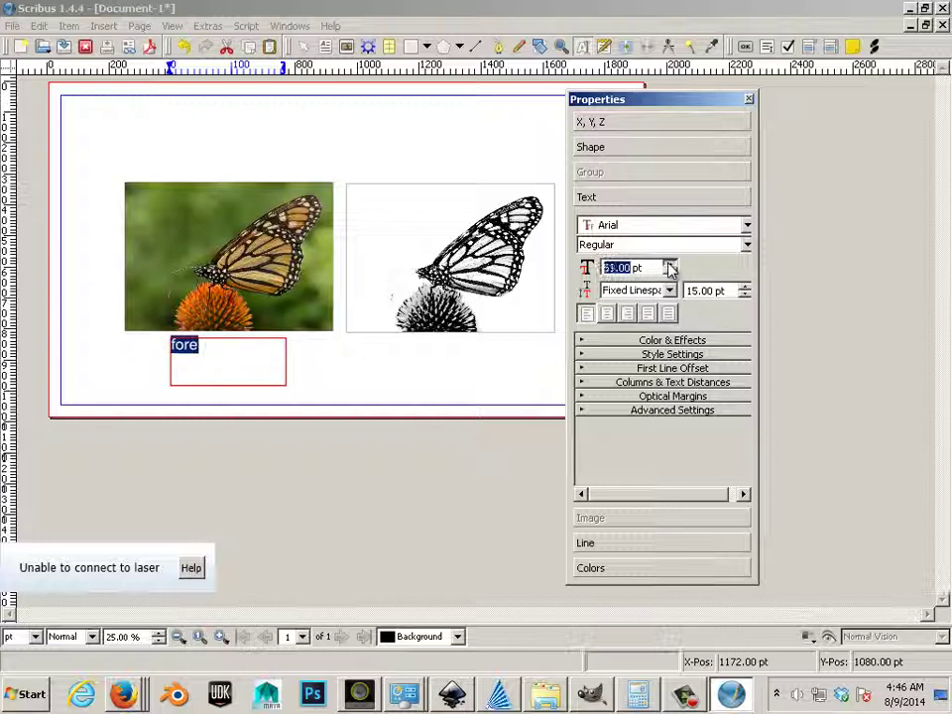
{"action": "left_click", "coordinate": [187, 343]}
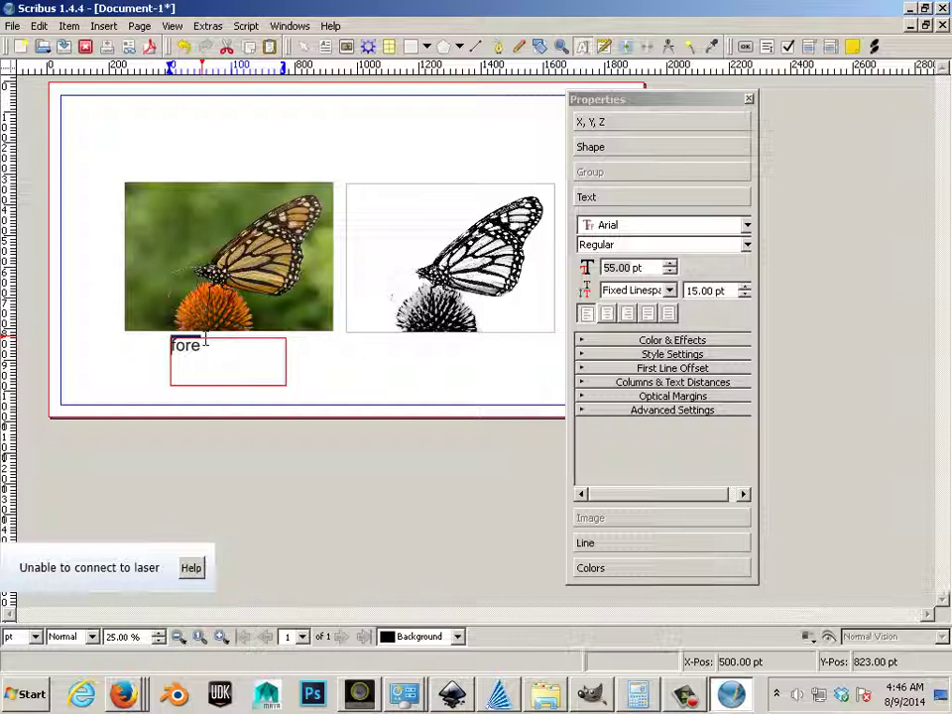
{"action": "type", "text": "Be"}
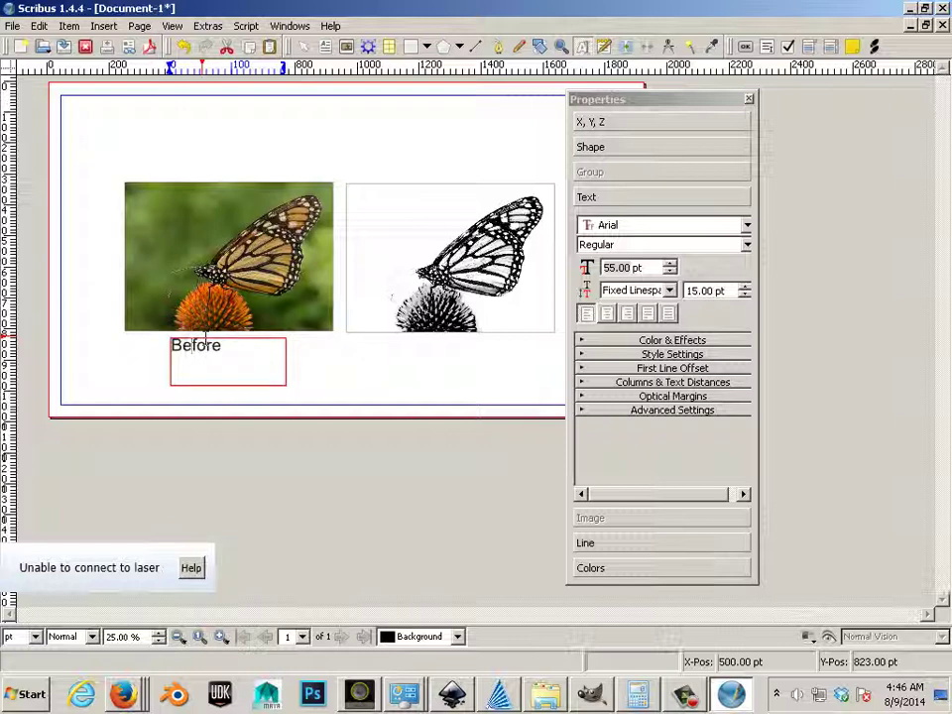
{"action": "left_click_drag", "start_coordinate": [240, 355], "coordinate": [170, 347]}
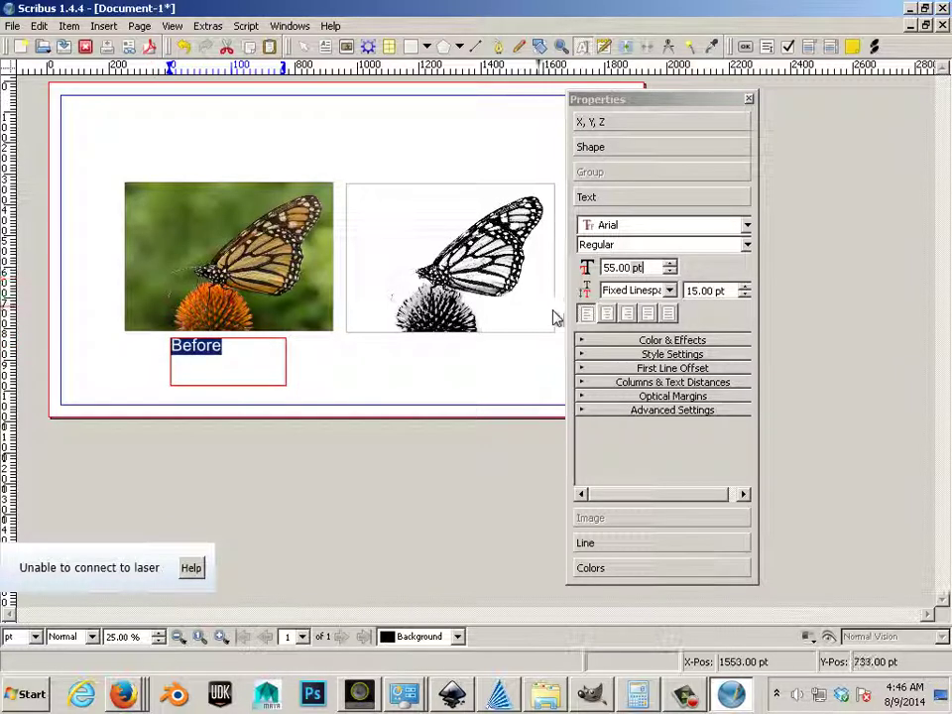
{"action": "left_click", "coordinate": [607, 313]}
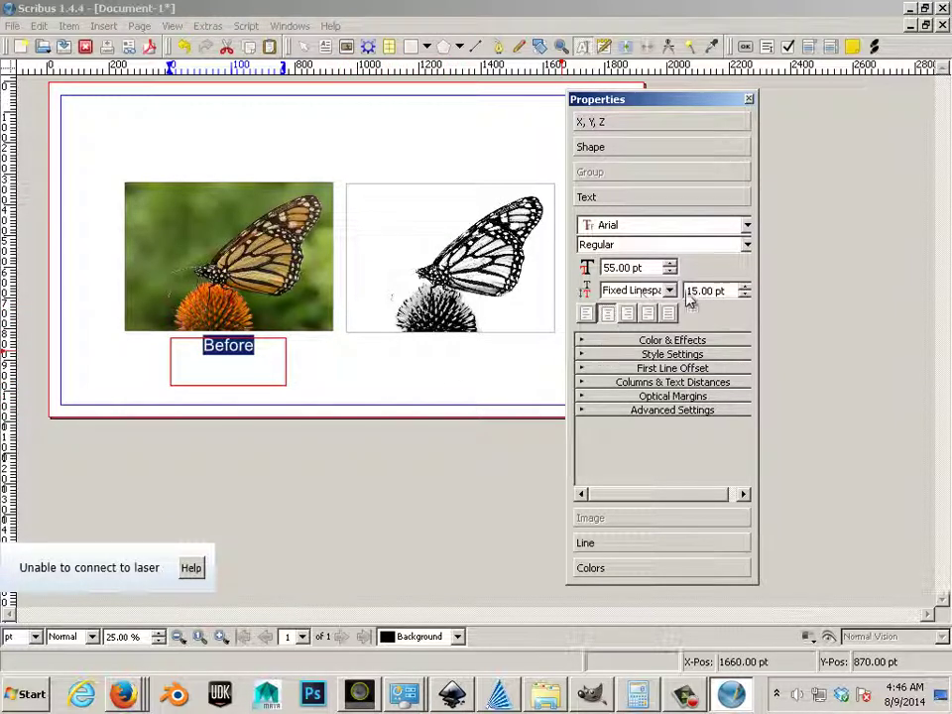
- Scroll through the font list for the Before caption, settling on Baskerville Old Face
{"action": "left_click", "coordinate": [640, 226]}
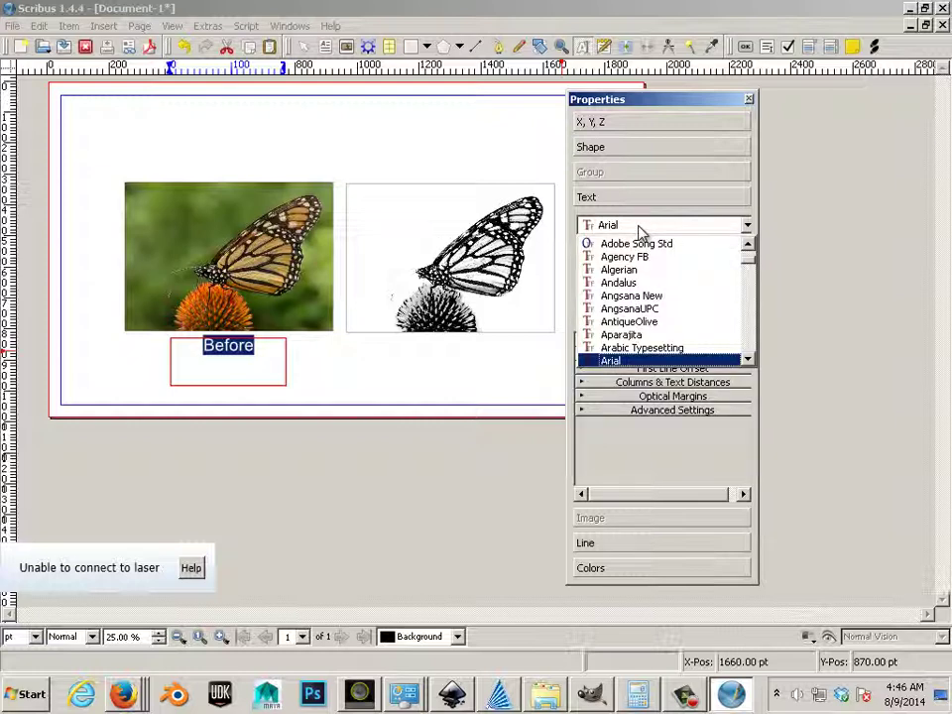
{"action": "left_click", "coordinate": [640, 226]}
{"action": "scroll", "coordinate": [639, 226], "scroll_direction": "up", "scroll_amount": 1}
{"action": "scroll", "coordinate": [642, 230], "scroll_direction": "up", "scroll_amount": 6}
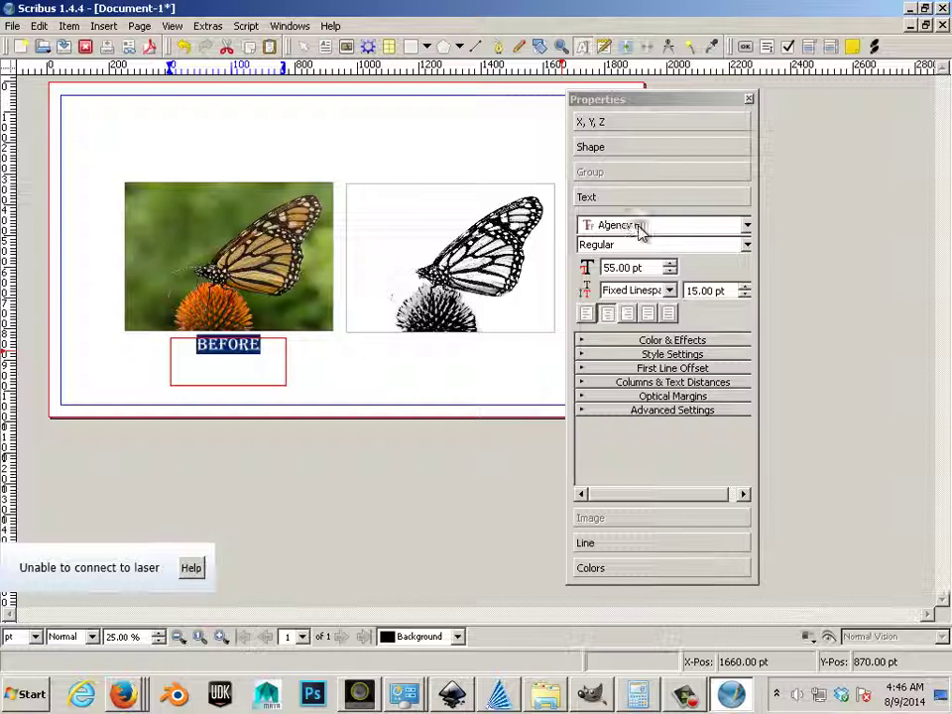
{"action": "scroll", "coordinate": [640, 229], "scroll_direction": "down", "scroll_amount": 1}
{"action": "scroll", "coordinate": [640, 229], "scroll_direction": "up", "scroll_amount": 2}
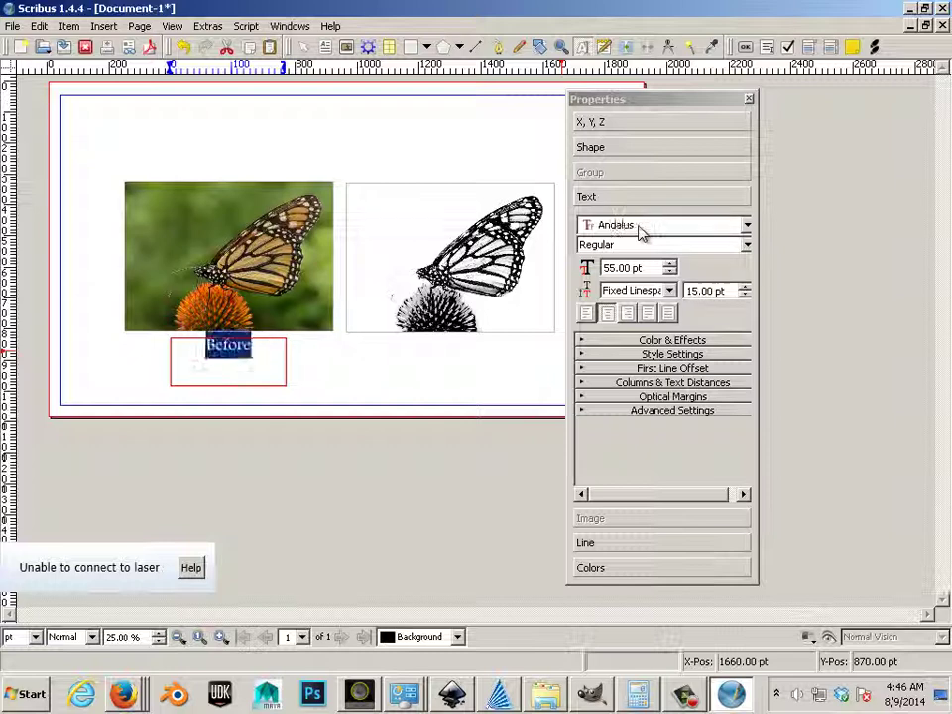
{"action": "scroll", "coordinate": [642, 230], "scroll_direction": "up", "scroll_amount": 3}
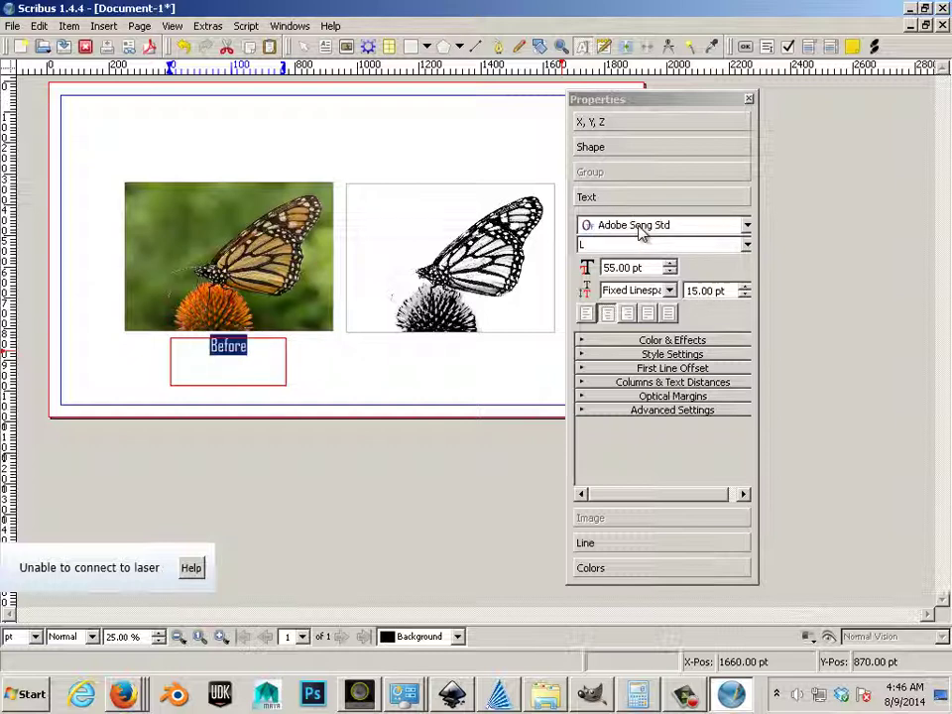
{"action": "scroll", "coordinate": [670, 235], "scroll_direction": "down", "scroll_amount": 7}
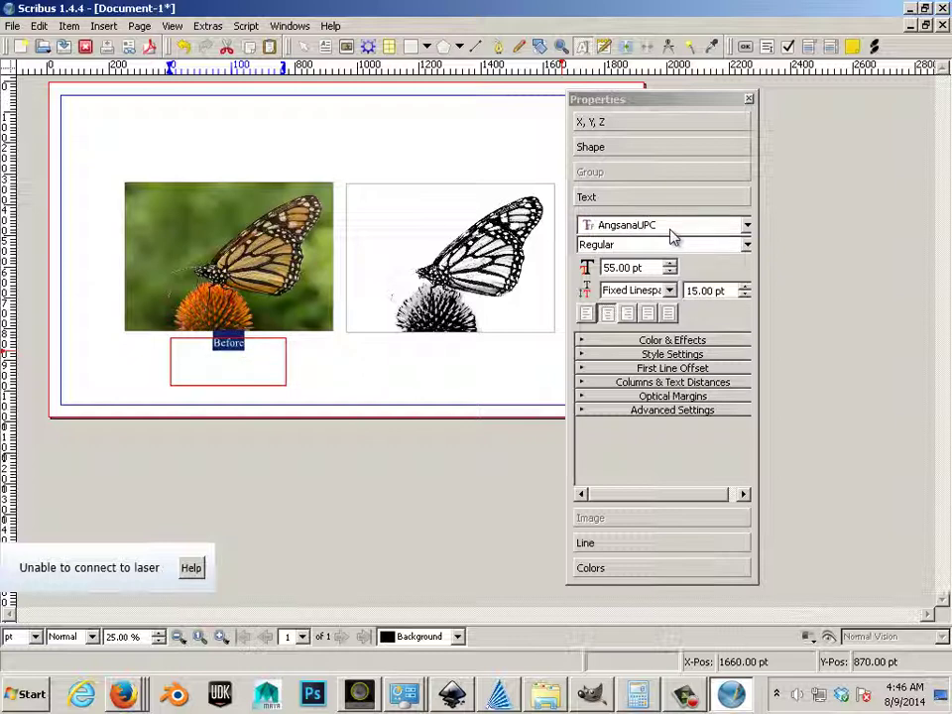
{"action": "scroll", "coordinate": [671, 234], "scroll_direction": "down", "scroll_amount": 2}
{"action": "scroll", "coordinate": [671, 234], "scroll_direction": "up", "scroll_amount": 1}
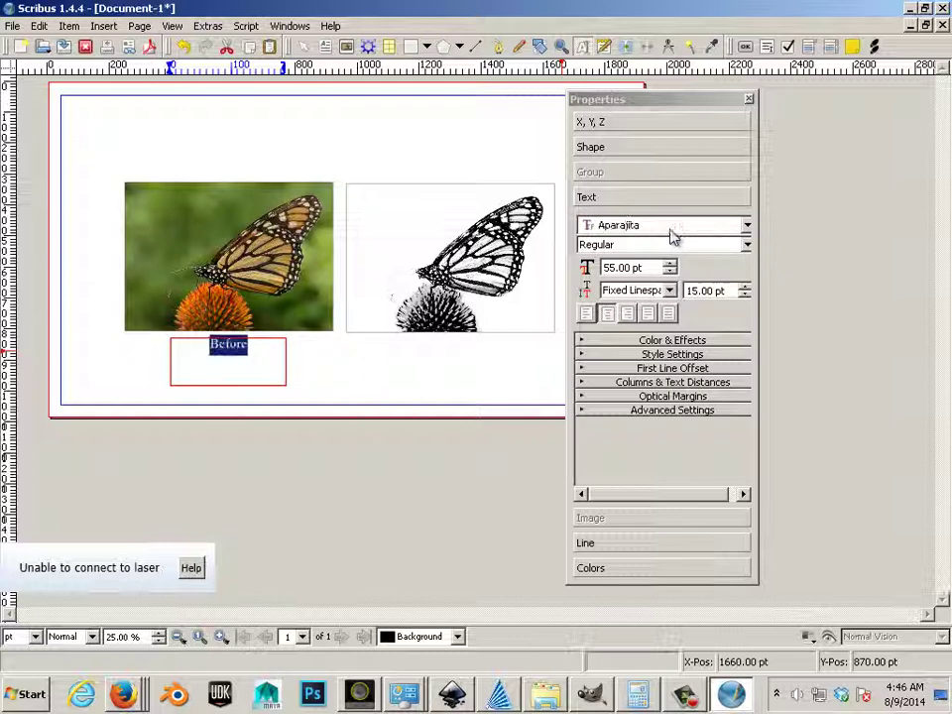
{"action": "scroll", "coordinate": [670, 234], "scroll_direction": "down", "scroll_amount": 3}
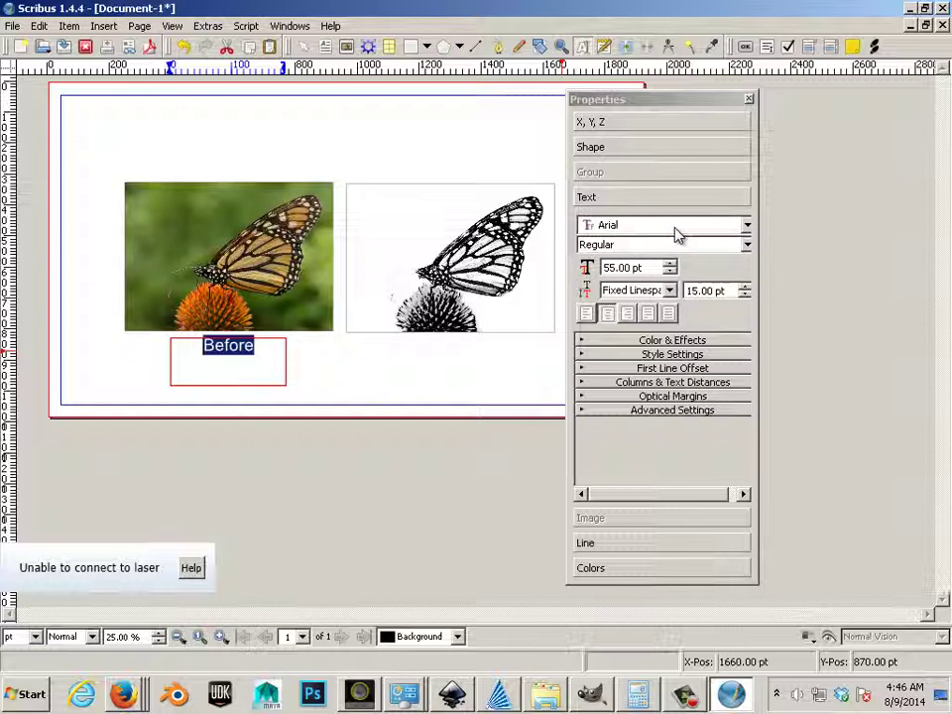
{"action": "scroll", "coordinate": [675, 231], "scroll_direction": "down", "scroll_amount": 2}
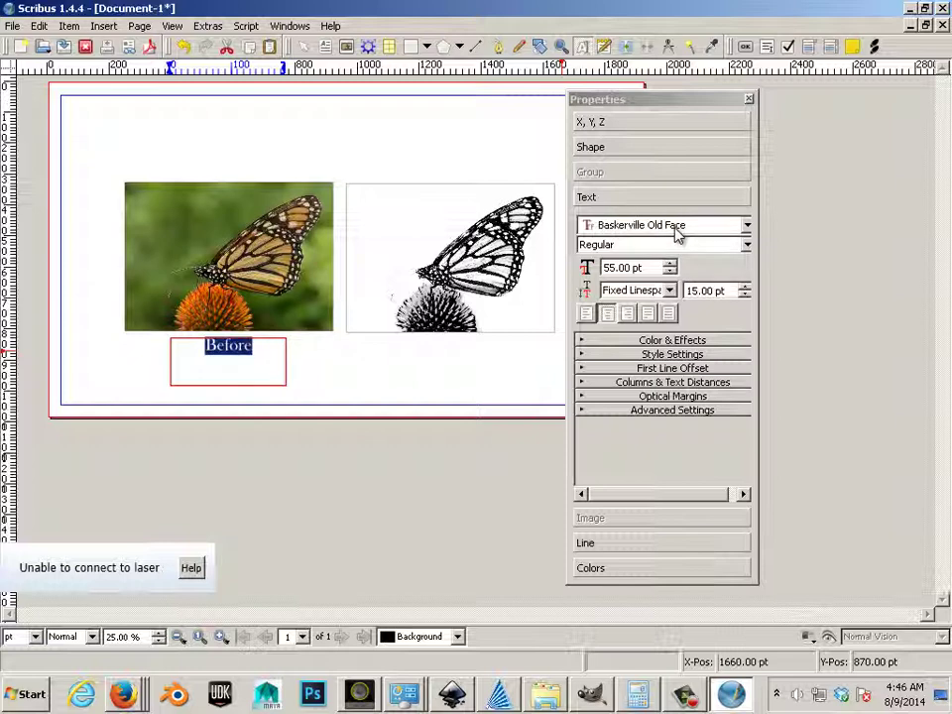
- Switch the Before caption's font from Baskerville Old Face to Californian FB Regular
{"action": "left_click", "coordinate": [391, 377]}
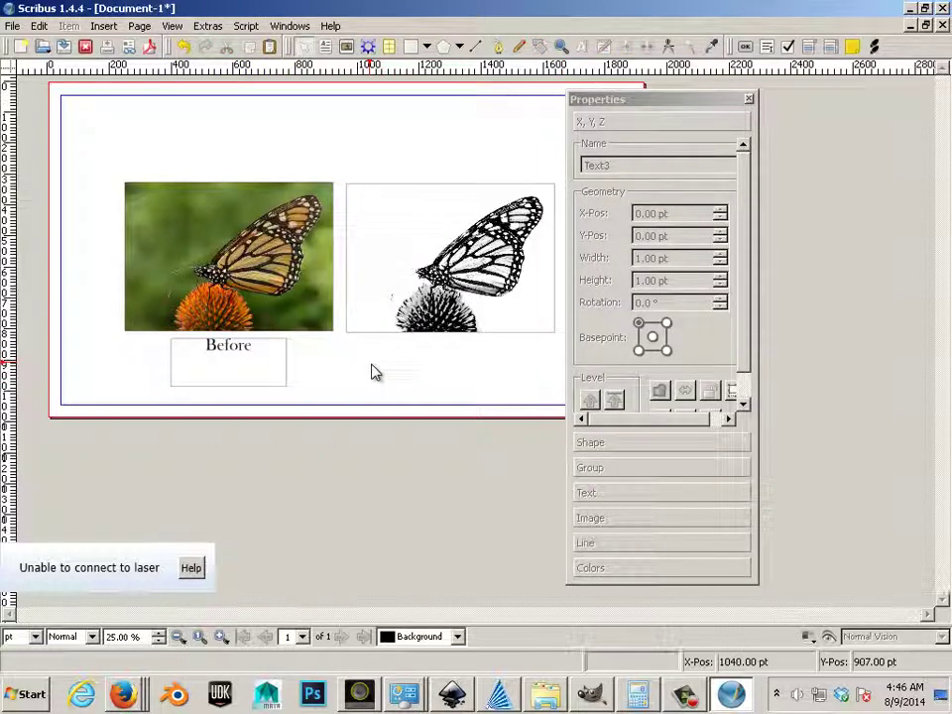
{"action": "left_click", "coordinate": [242, 355]}
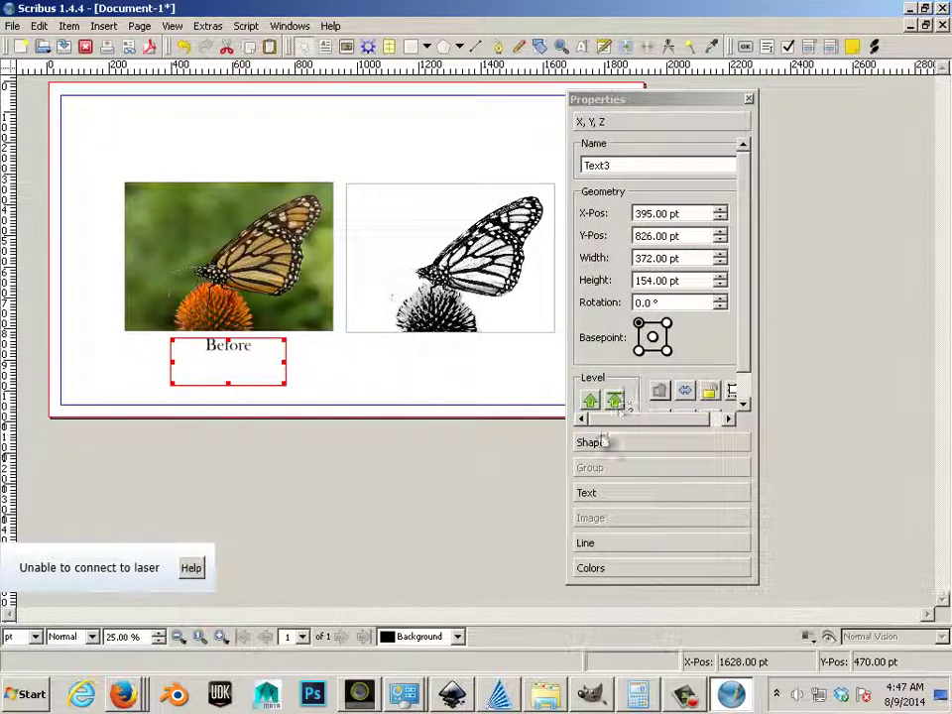
{"action": "left_click", "coordinate": [604, 493]}
{"action": "scroll", "coordinate": [619, 228], "scroll_direction": "down", "scroll_amount": 5}
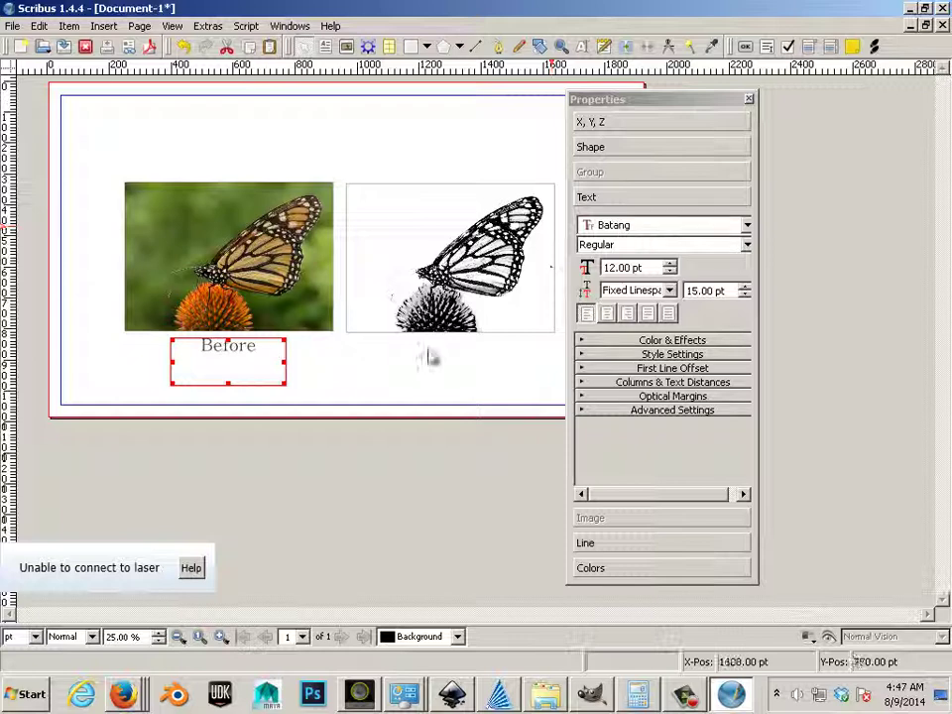
{"action": "scroll", "coordinate": [638, 226], "scroll_direction": "up", "scroll_amount": 1}
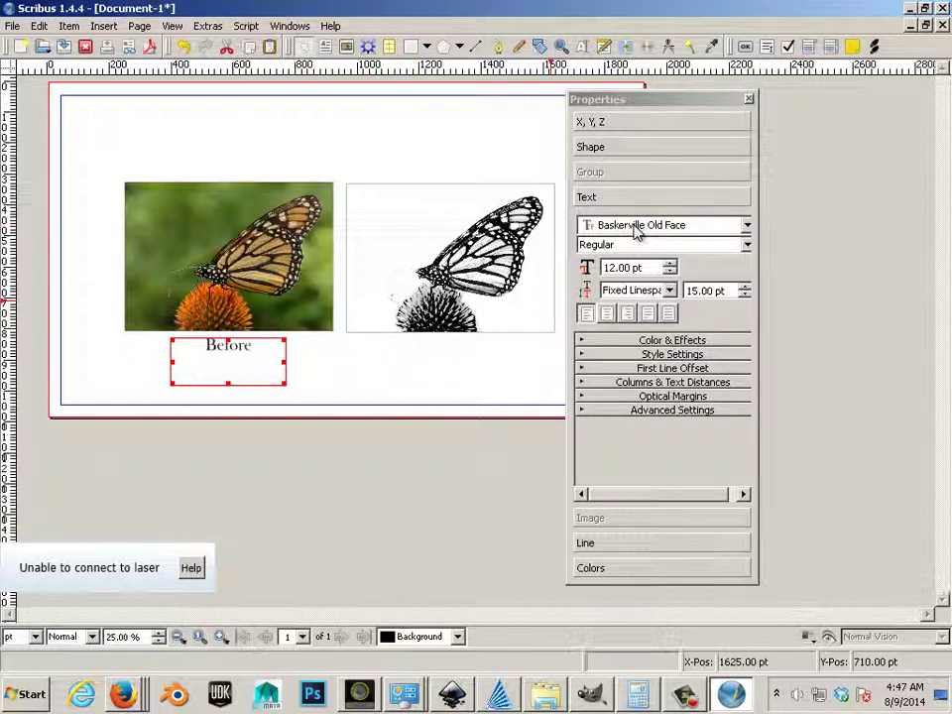
{"action": "scroll", "coordinate": [638, 229], "scroll_direction": "down", "scroll_amount": 7}
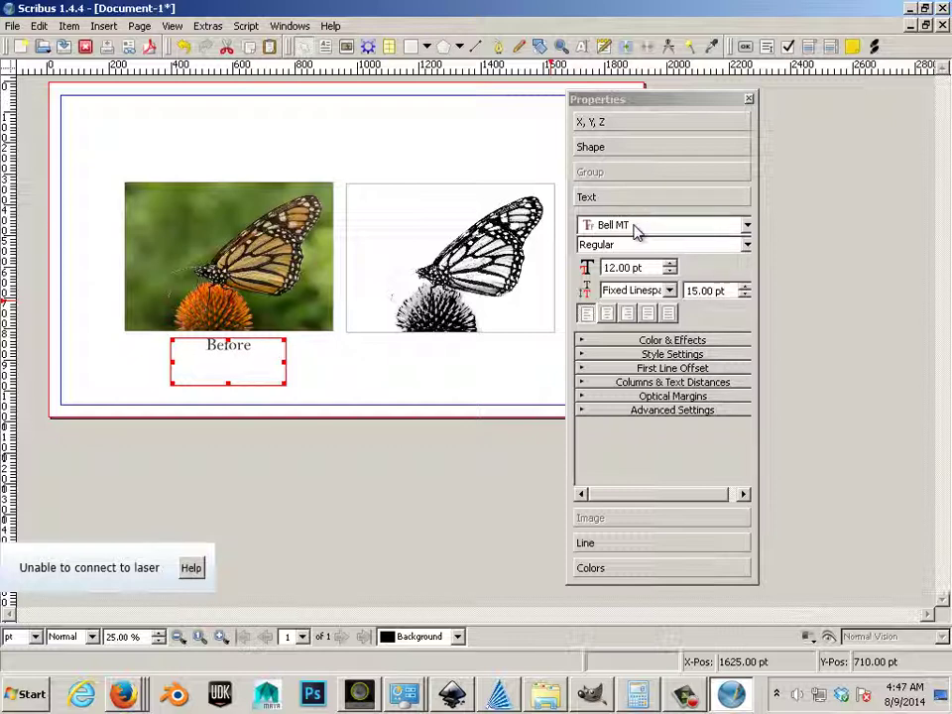
{"action": "scroll", "coordinate": [638, 229], "scroll_direction": "down", "scroll_amount": 6}
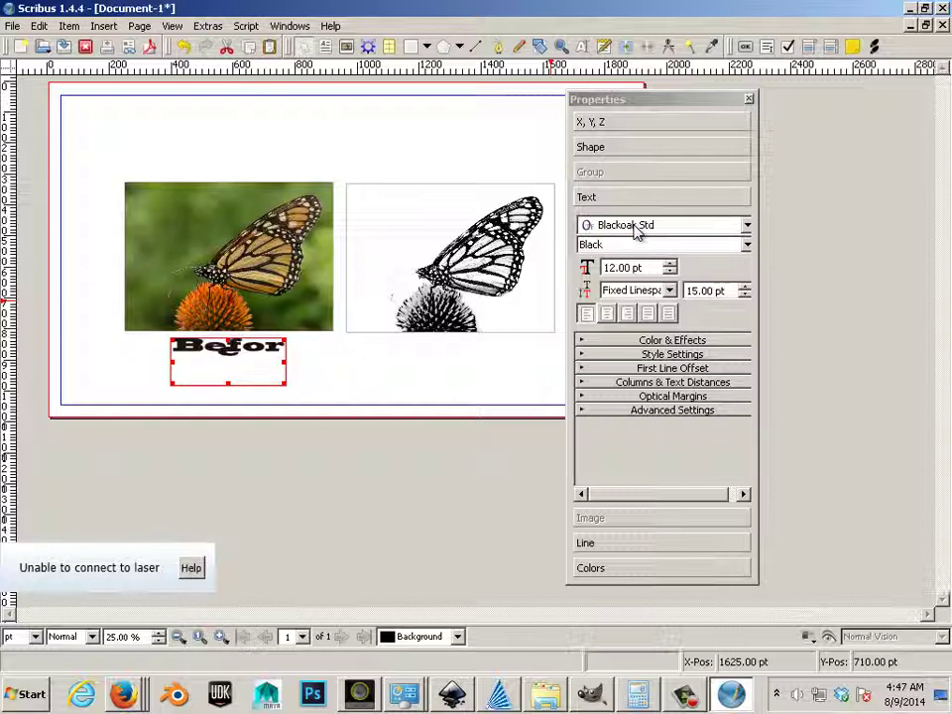
{"action": "scroll", "coordinate": [638, 228], "scroll_direction": "down", "scroll_amount": 1}
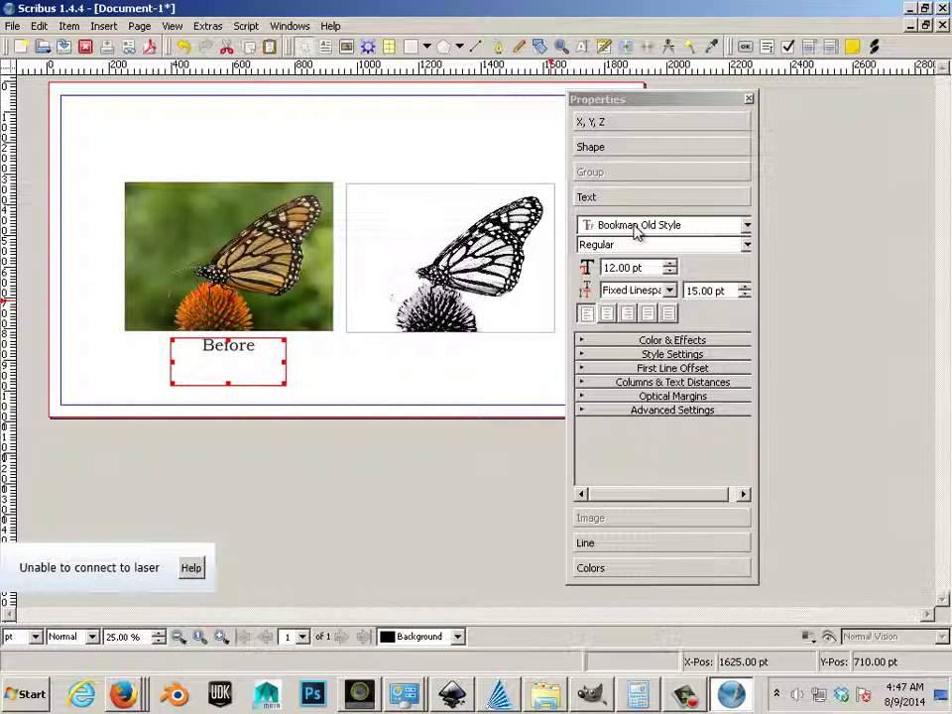
{"action": "scroll", "coordinate": [638, 228], "scroll_direction": "down", "scroll_amount": 2}
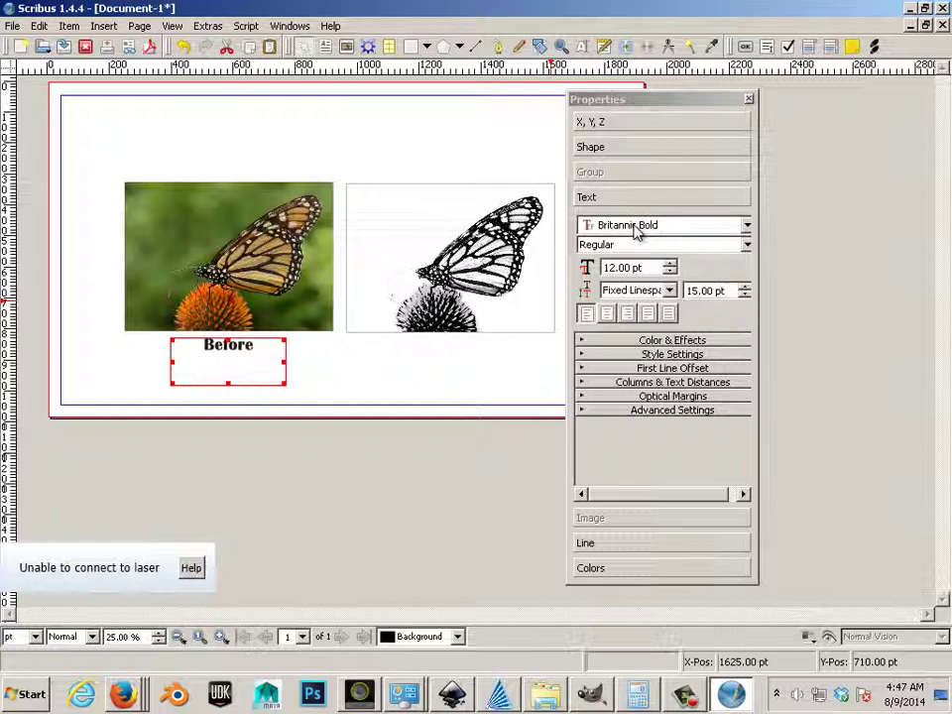
{"action": "scroll", "coordinate": [638, 228], "scroll_direction": "down", "scroll_amount": 2}
{"action": "scroll", "coordinate": [638, 229], "scroll_direction": "down", "scroll_amount": 3}
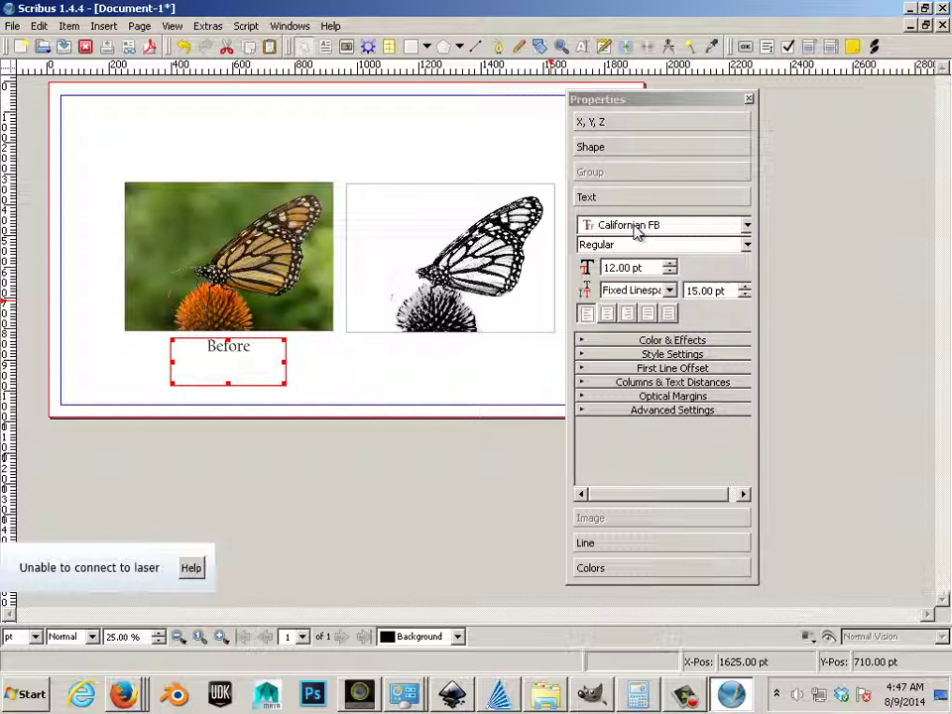
{"action": "left_click", "coordinate": [636, 243]}
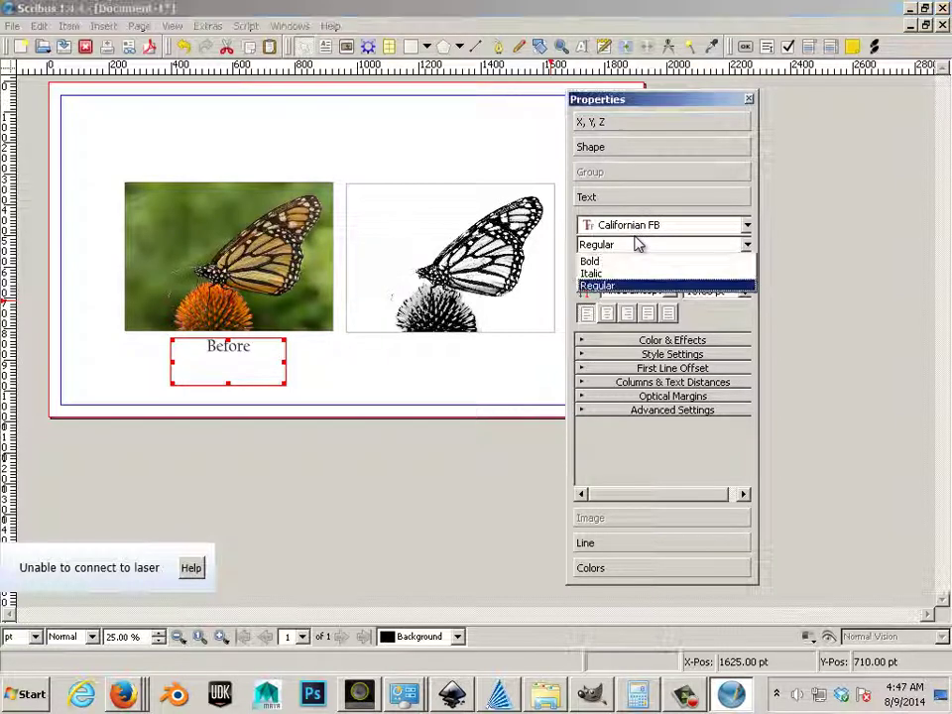
{"action": "left_click", "coordinate": [531, 174]}
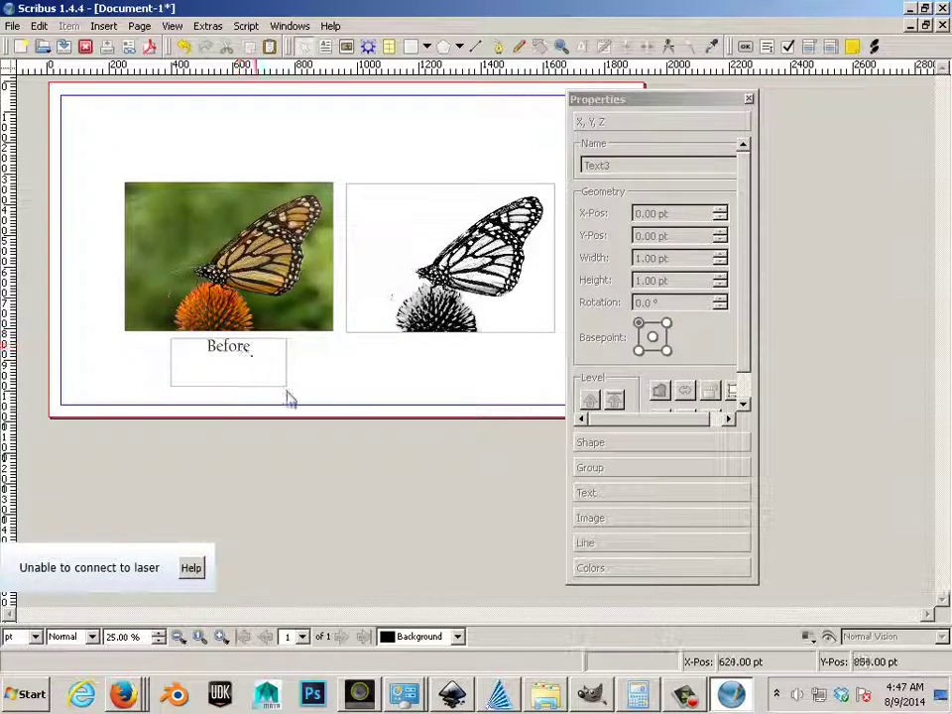
- Duplicate the Before caption frame and place the copy beneath the black-and-white butterfly photo
{"action": "left_click", "coordinate": [220, 348]}
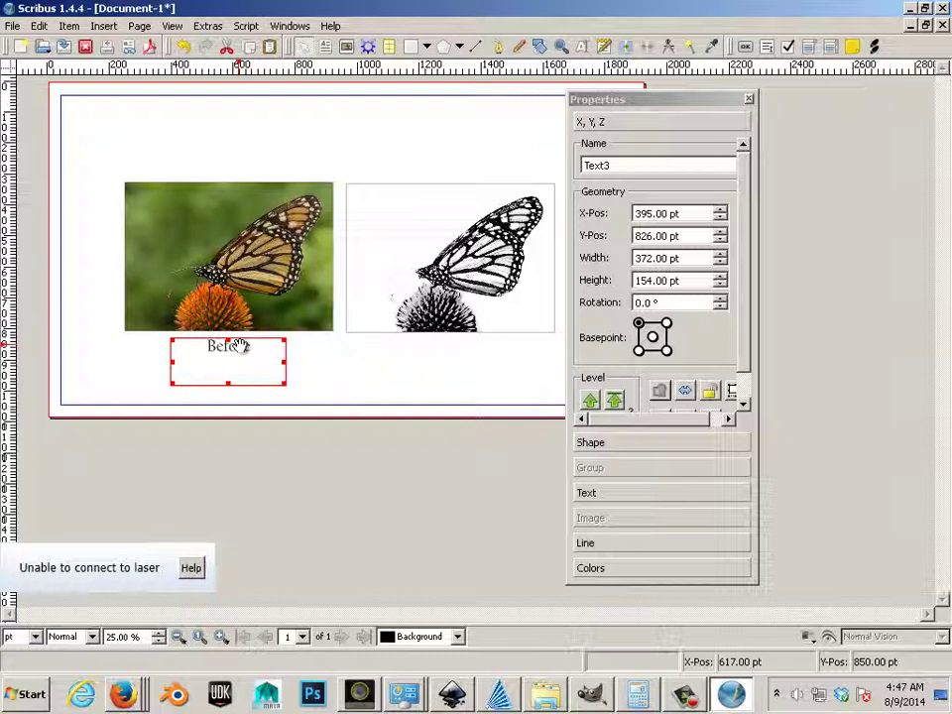
{"action": "key", "text": "ctrl+d"}
{"action": "left_click_drag", "start_coordinate": [240, 346], "coordinate": [471, 342]}
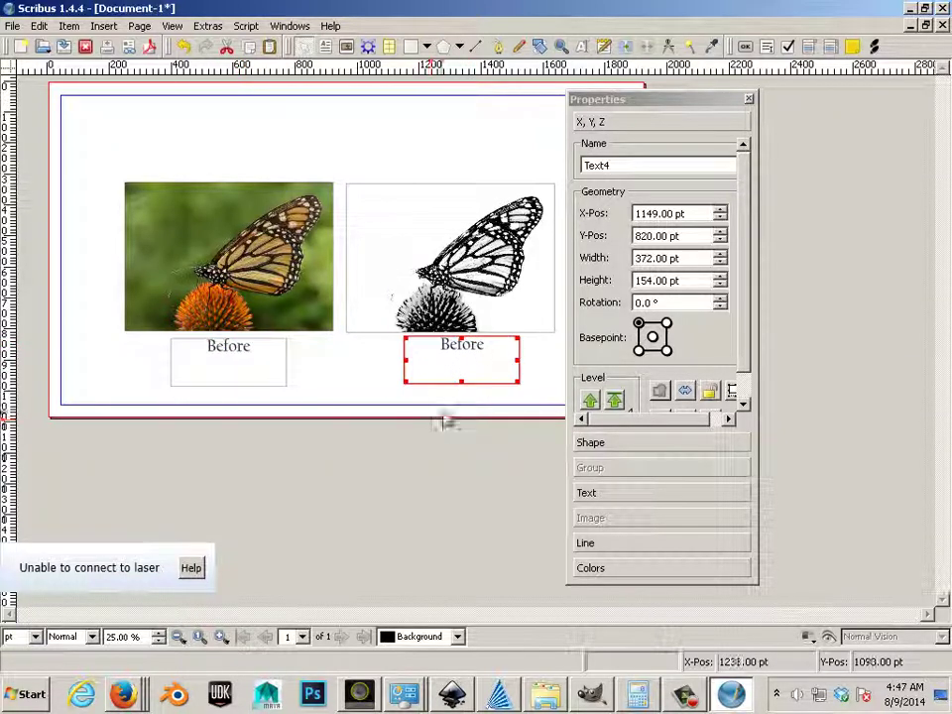
{"action": "double_click", "coordinate": [463, 362]}
- Replace the copied caption's text with After and set it to 55 pt, matching Before
{"action": "left_click_drag", "start_coordinate": [504, 355], "coordinate": [403, 333]}
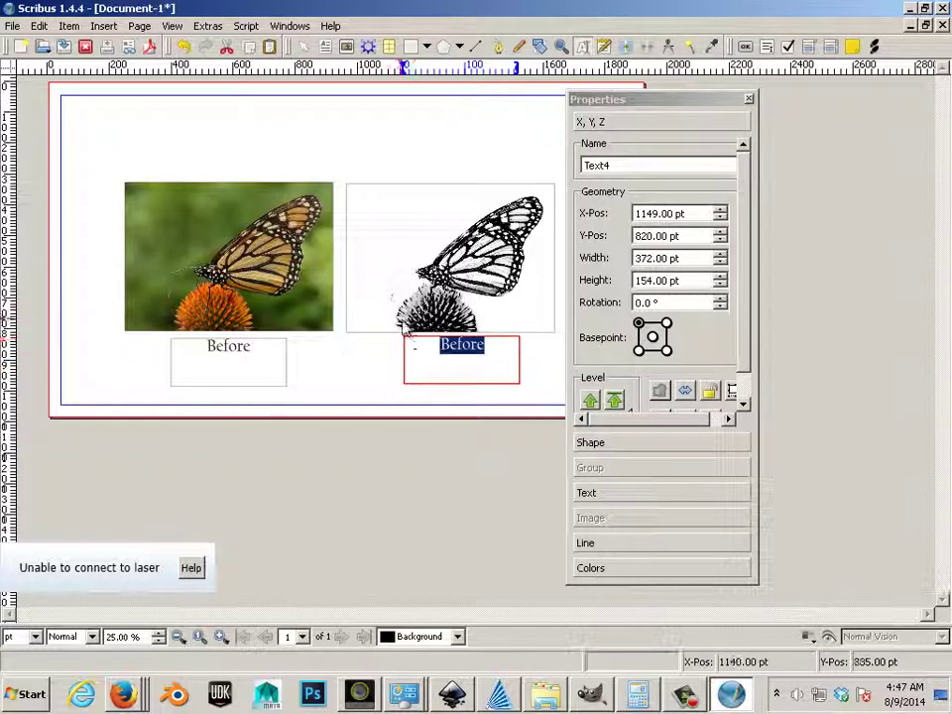
{"action": "key", "text": "BackSpace"}
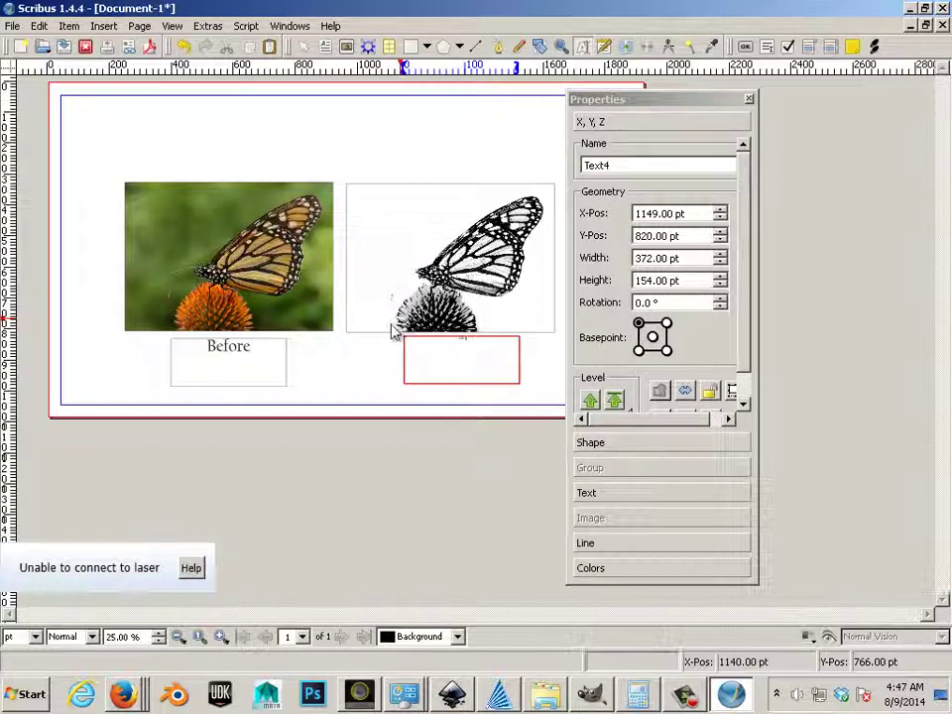
{"action": "left_click", "coordinate": [253, 349]}
{"action": "left_click_drag", "start_coordinate": [253, 346], "coordinate": [195, 344]}
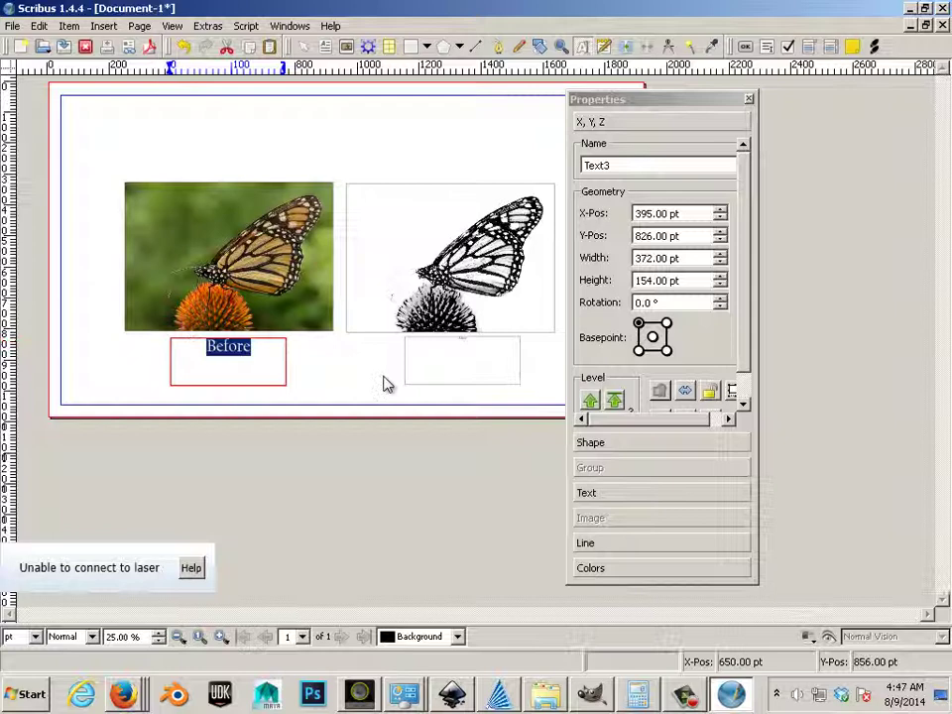
{"action": "left_click", "coordinate": [613, 493]}
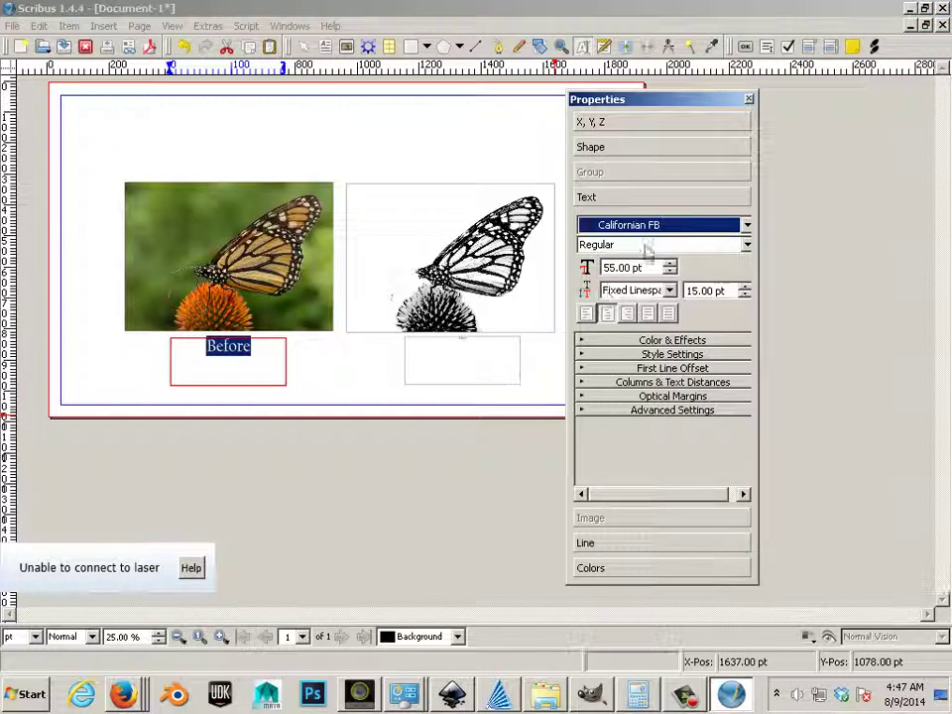
{"action": "left_click", "coordinate": [453, 342]}
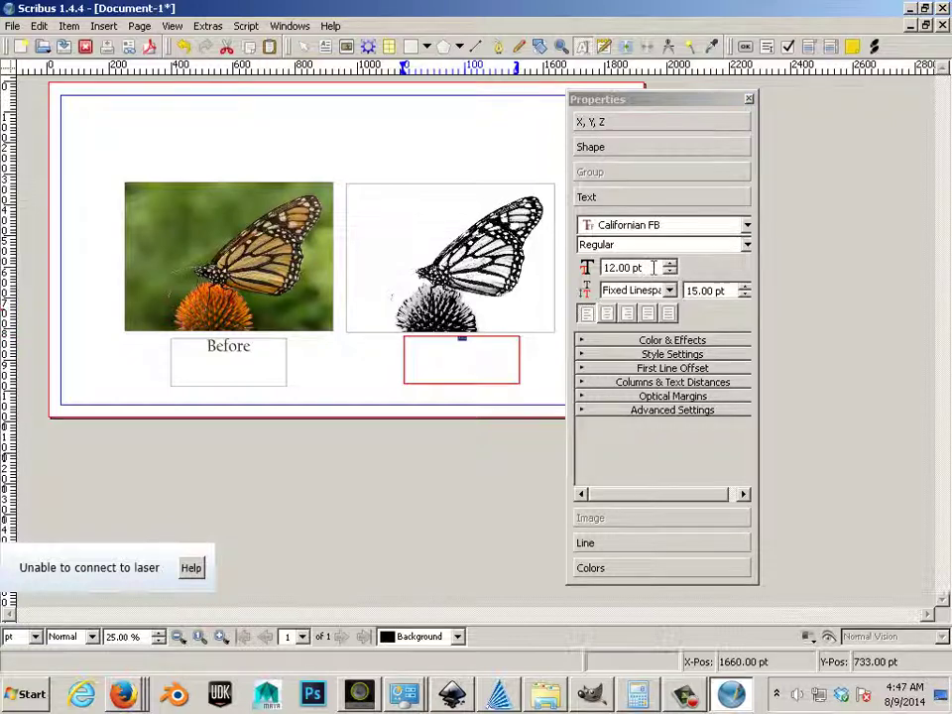
{"action": "left_click", "coordinate": [623, 268]}
{"action": "type", "text": "55"}
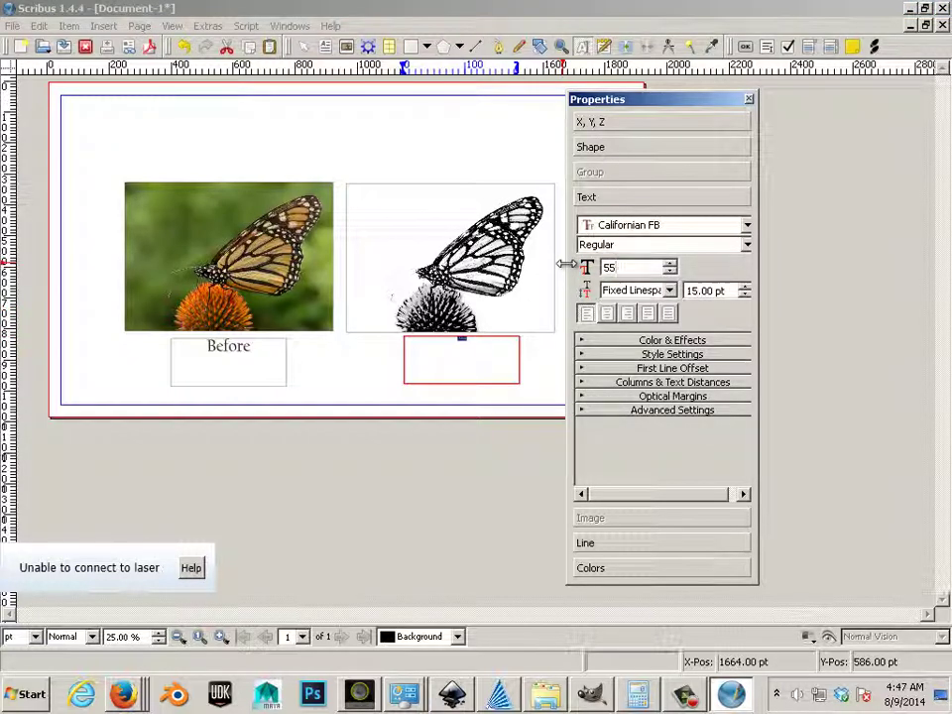
{"action": "key", "text": "Return"}
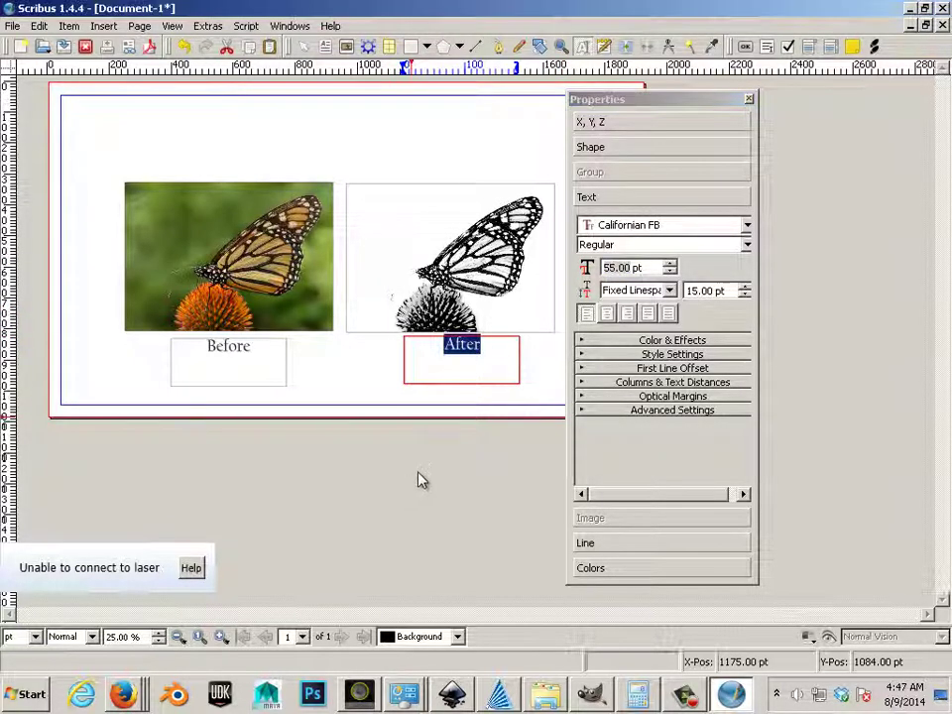
- Duplicate the Before caption frame again and move the copy to the page's top centre
{"action": "left_click", "coordinate": [38, 123]}
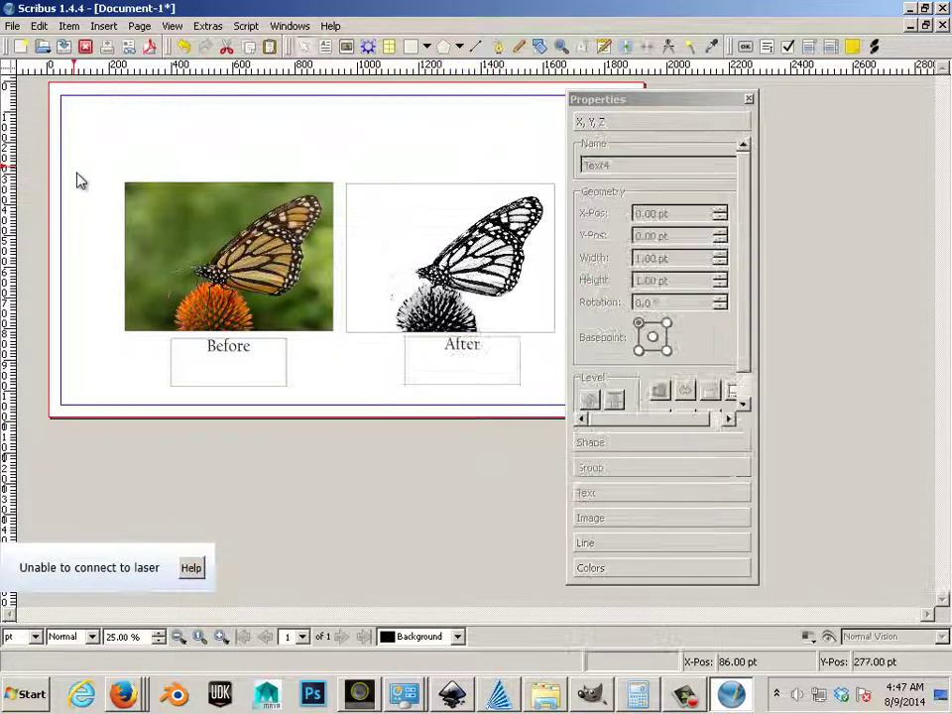
{"action": "left_click", "coordinate": [229, 354]}
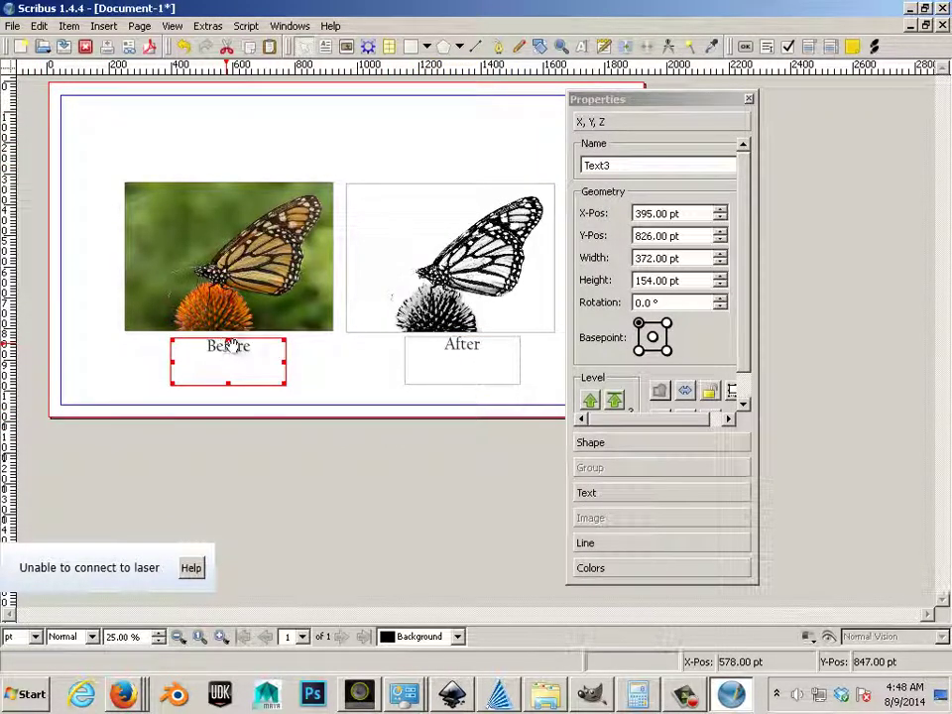
{"action": "left_click", "coordinate": [440, 353]}
{"action": "left_click", "coordinate": [271, 369]}
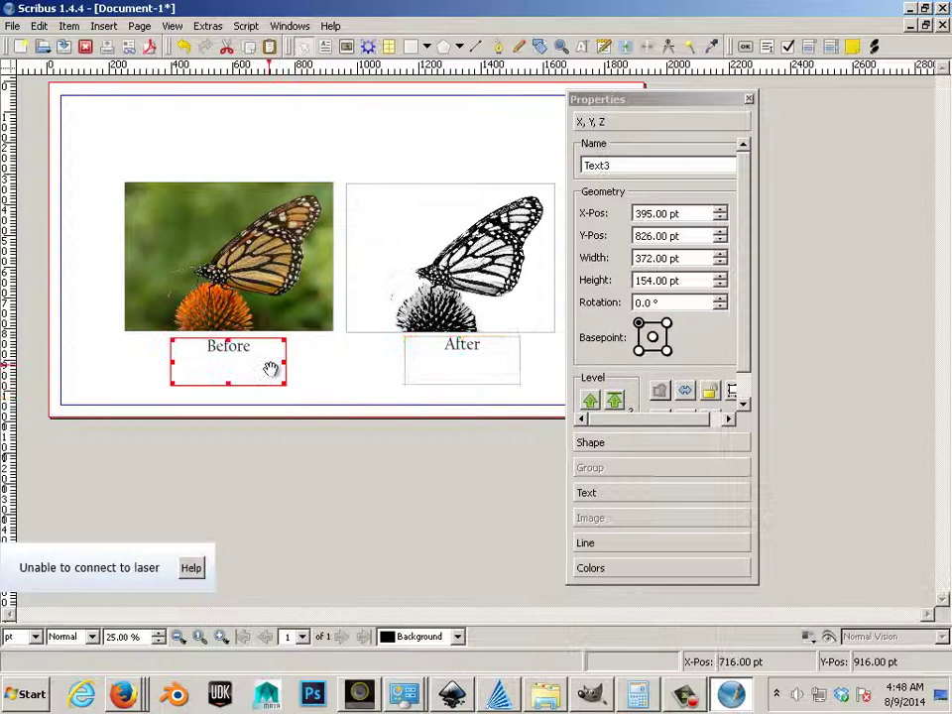
{"action": "key", "text": "ctrl+d"}
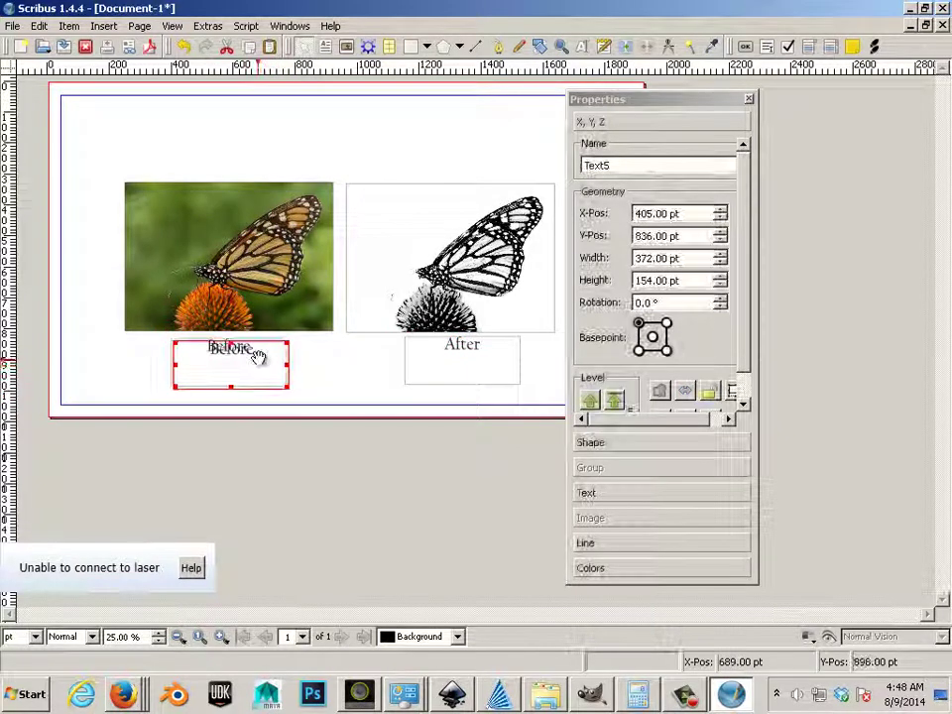
{"action": "left_click_drag", "start_coordinate": [260, 353], "coordinate": [276, 127]}
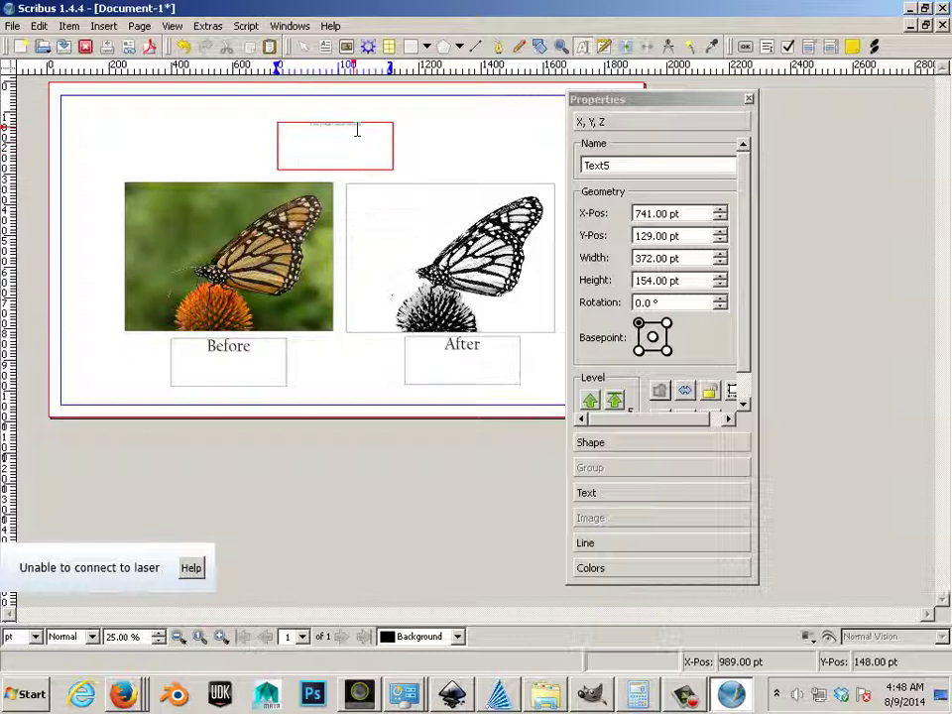
- Set the top frame's title text to 55 pt
{"action": "left_click_drag", "start_coordinate": [357, 129], "coordinate": [334, 136]}
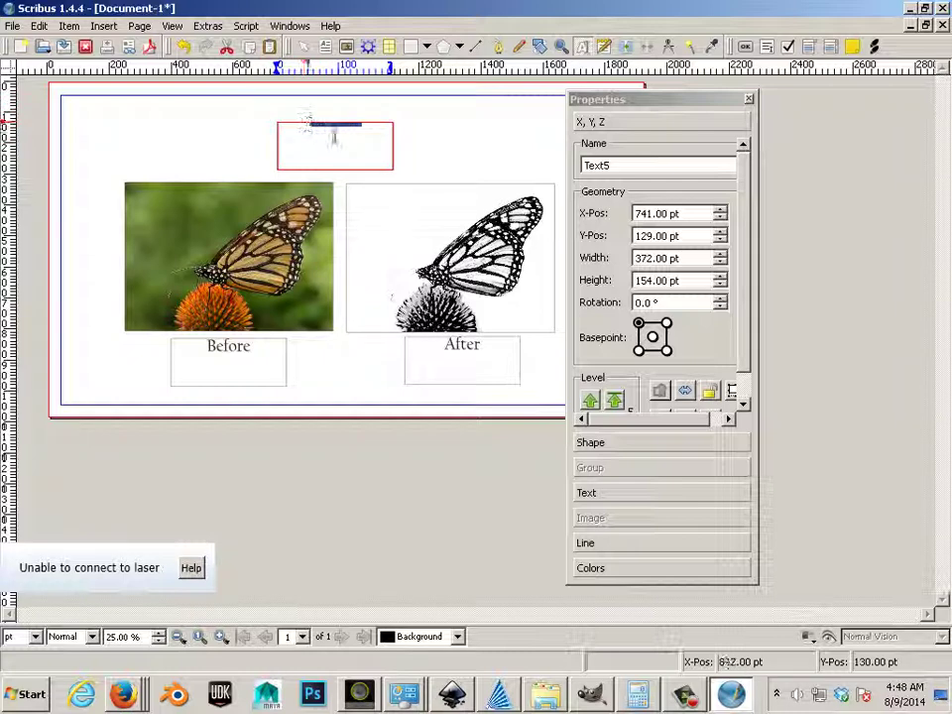
{"action": "left_click", "coordinate": [612, 500]}
{"action": "left_click_drag", "start_coordinate": [647, 267], "coordinate": [585, 277]}
{"action": "type", "text": "55"}
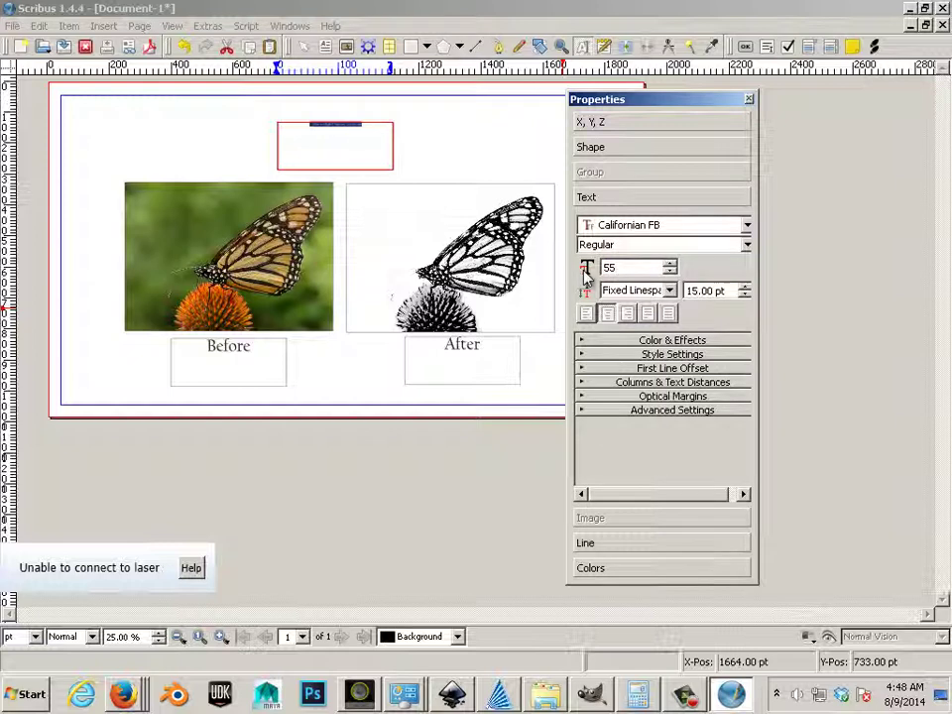
{"action": "left_click", "coordinate": [626, 245]}
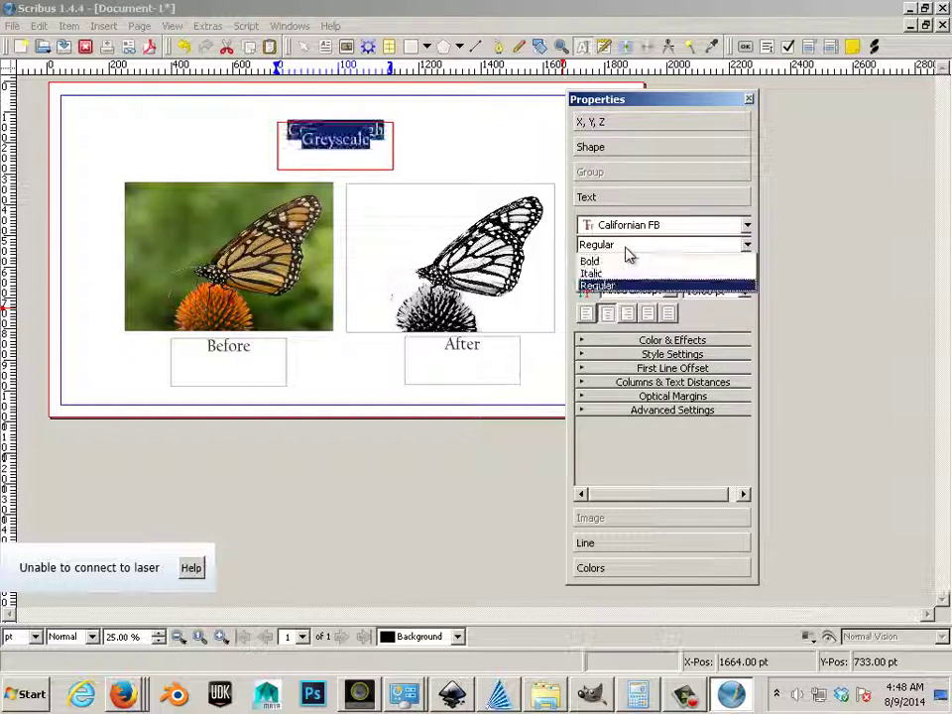
- Widen the title frame so the title fits on one line and move it up near the top margin
{"action": "left_click", "coordinate": [276, 155]}
{"action": "left_click", "coordinate": [277, 146]}
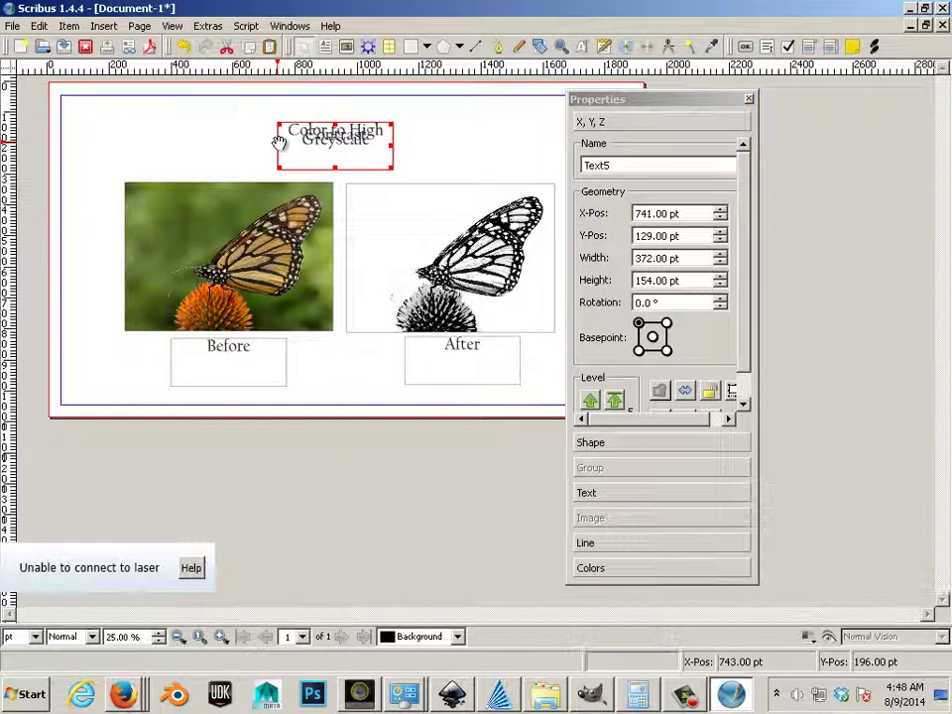
{"action": "left_click_drag", "start_coordinate": [278, 145], "coordinate": [177, 145]}
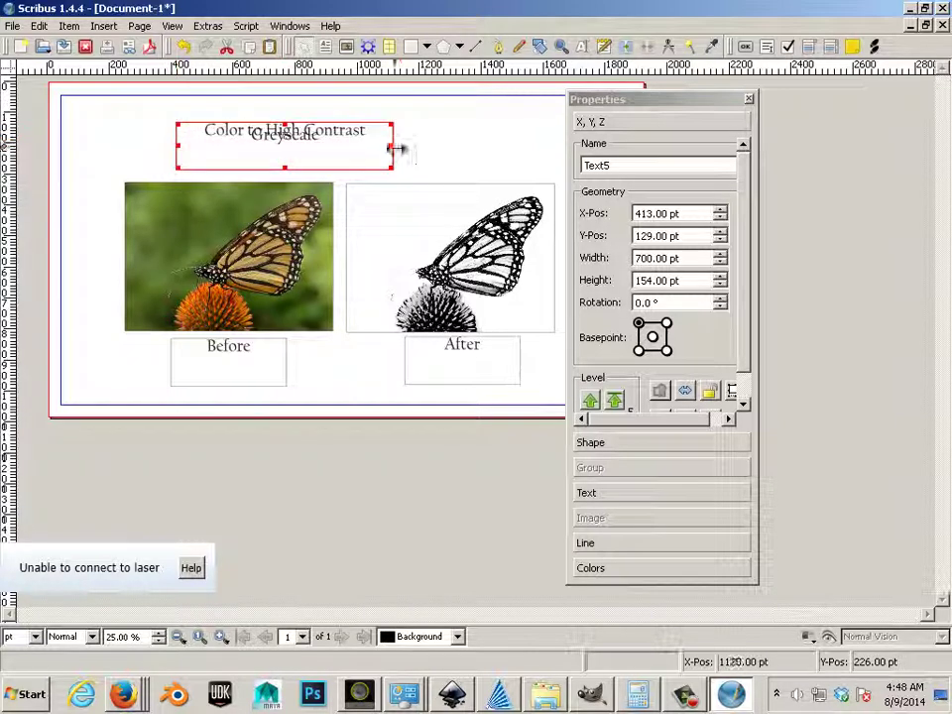
{"action": "left_click_drag", "start_coordinate": [392, 145], "coordinate": [512, 147]}
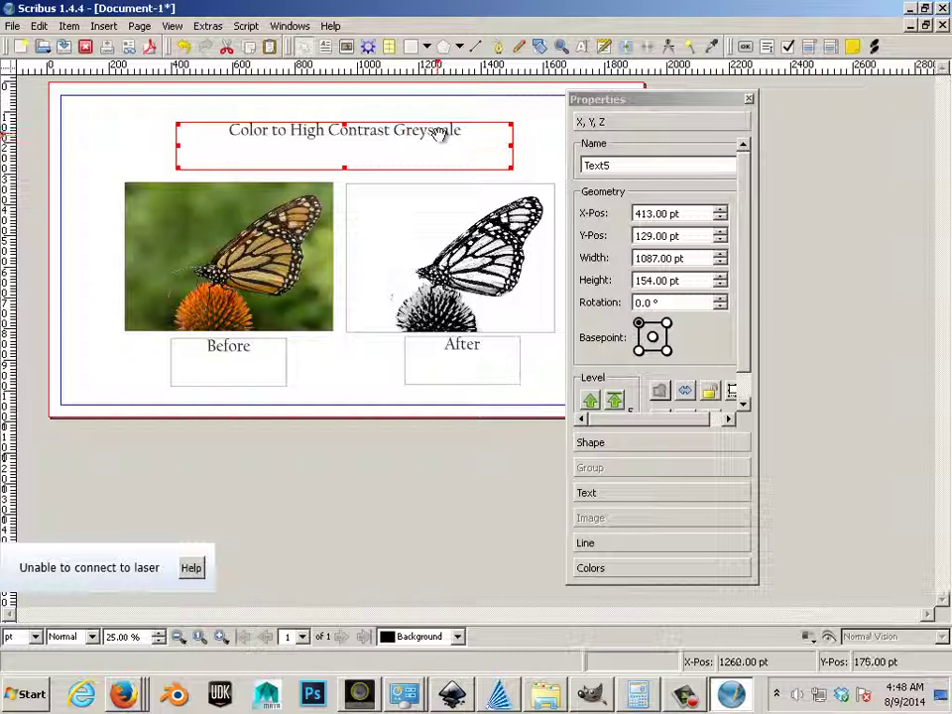
{"action": "left_click_drag", "start_coordinate": [438, 133], "coordinate": [435, 123]}
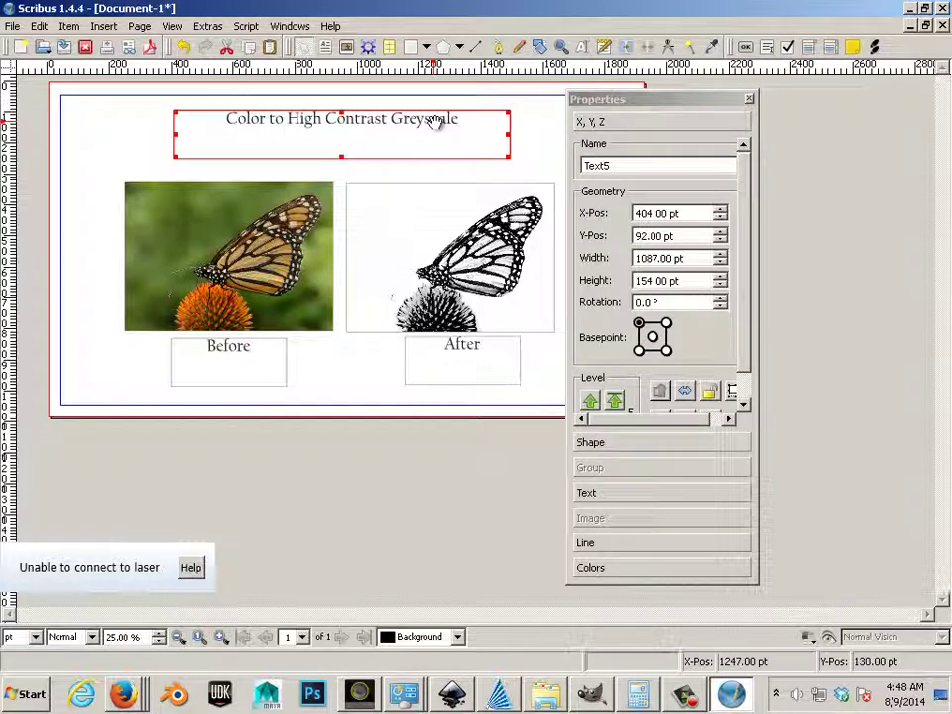
{"action": "left_click", "coordinate": [432, 169]}
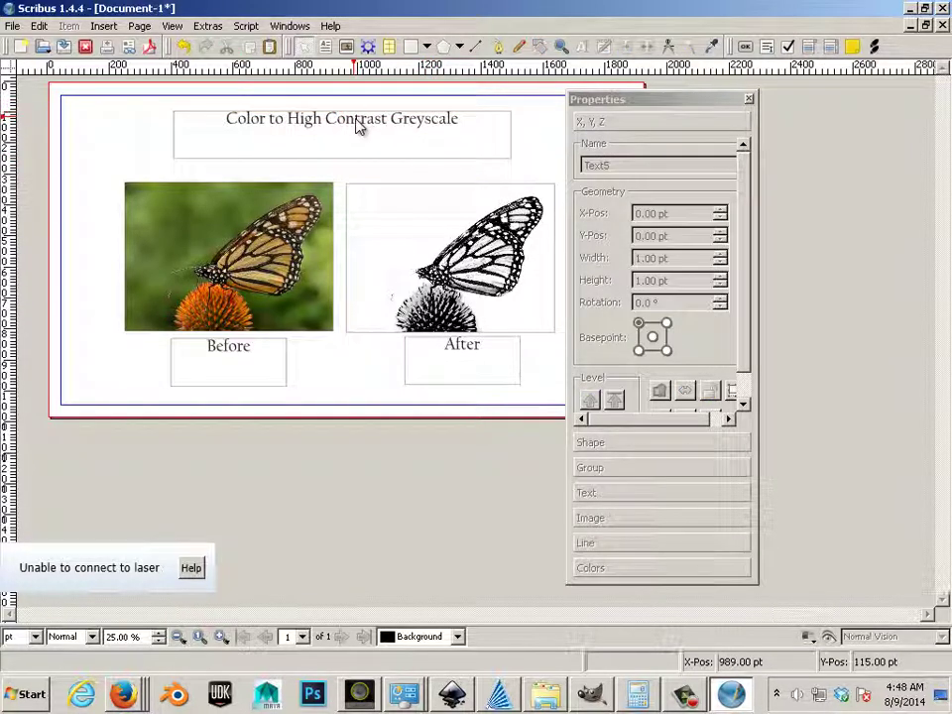
{"action": "left_click", "coordinate": [345, 156]}
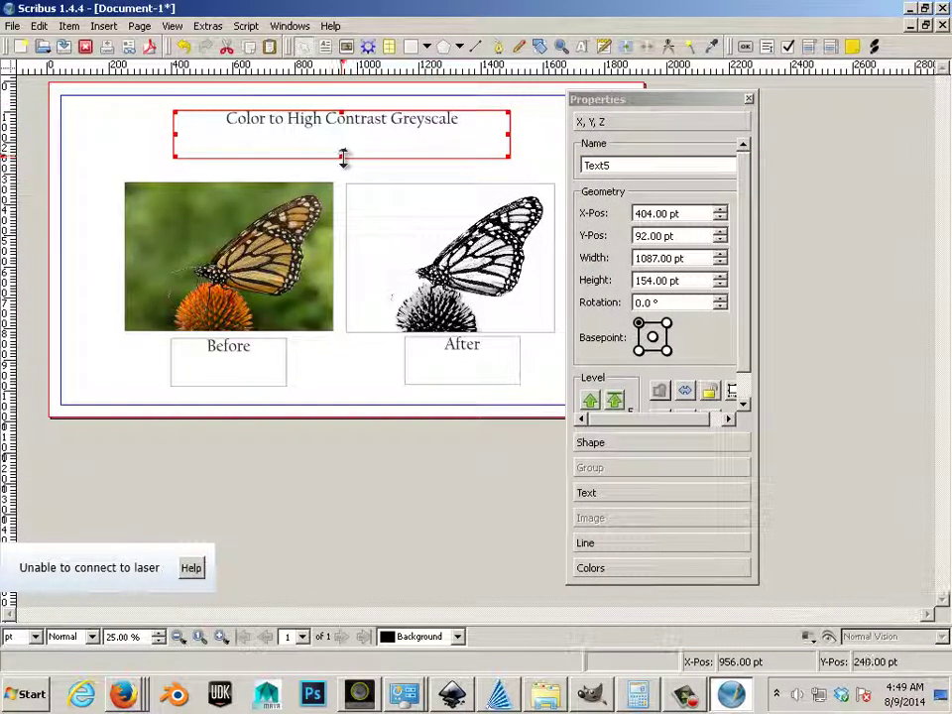
- Select all the title text and centre-align it in its frame
{"action": "double_click", "coordinate": [474, 120]}
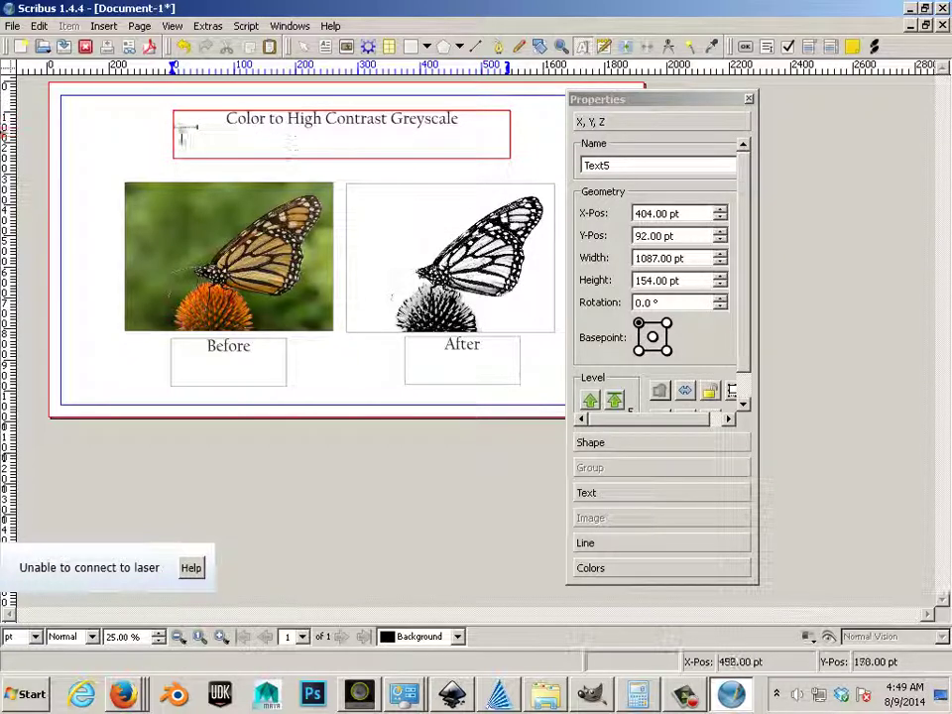
{"action": "key", "text": "ctrl+a"}
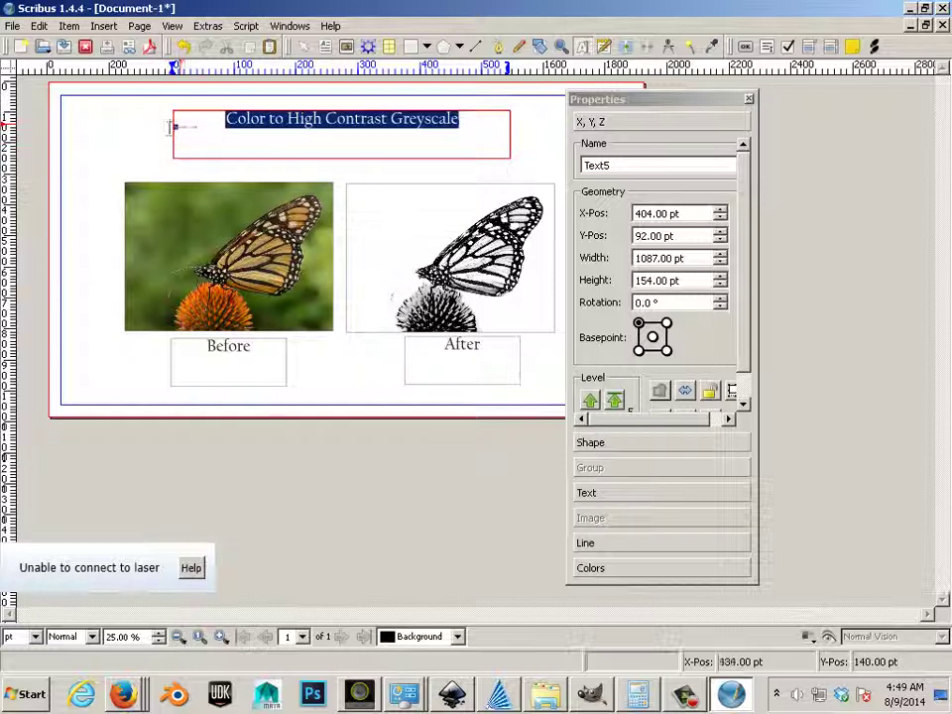
{"action": "double_click", "coordinate": [194, 126]}
{"action": "left_click", "coordinate": [197, 127]}
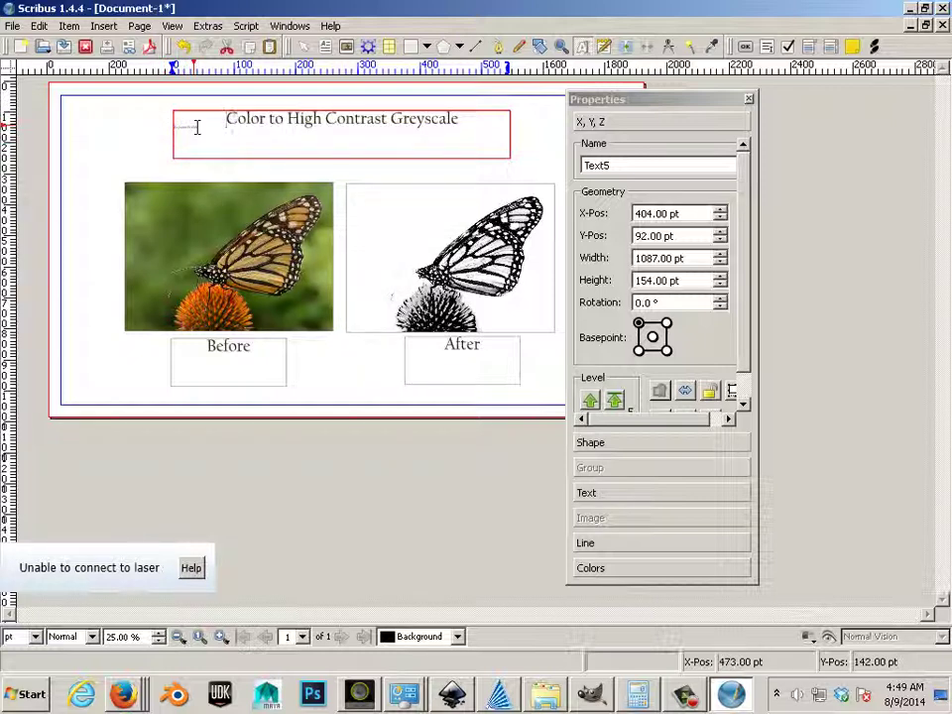
{"action": "key", "text": "ctrl+a"}
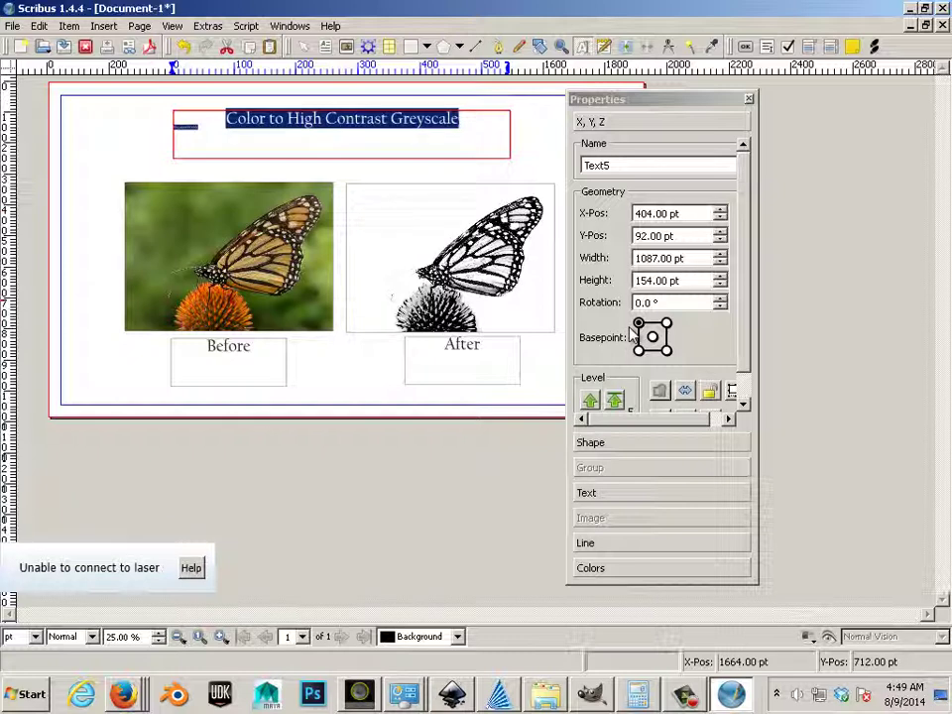
{"action": "left_click", "coordinate": [598, 496]}
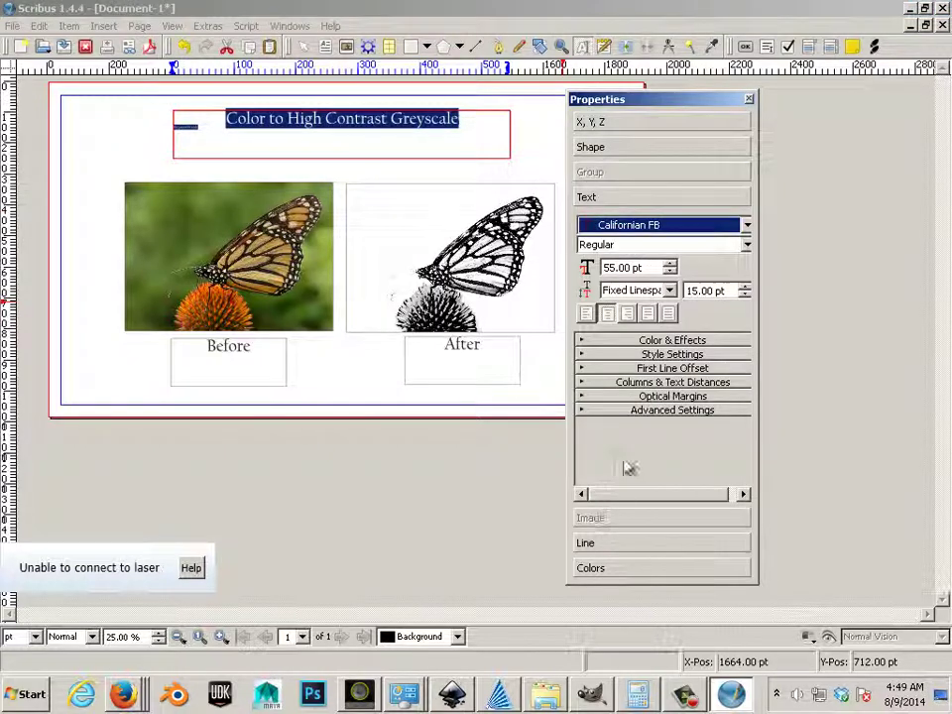
{"action": "left_click", "coordinate": [607, 314]}
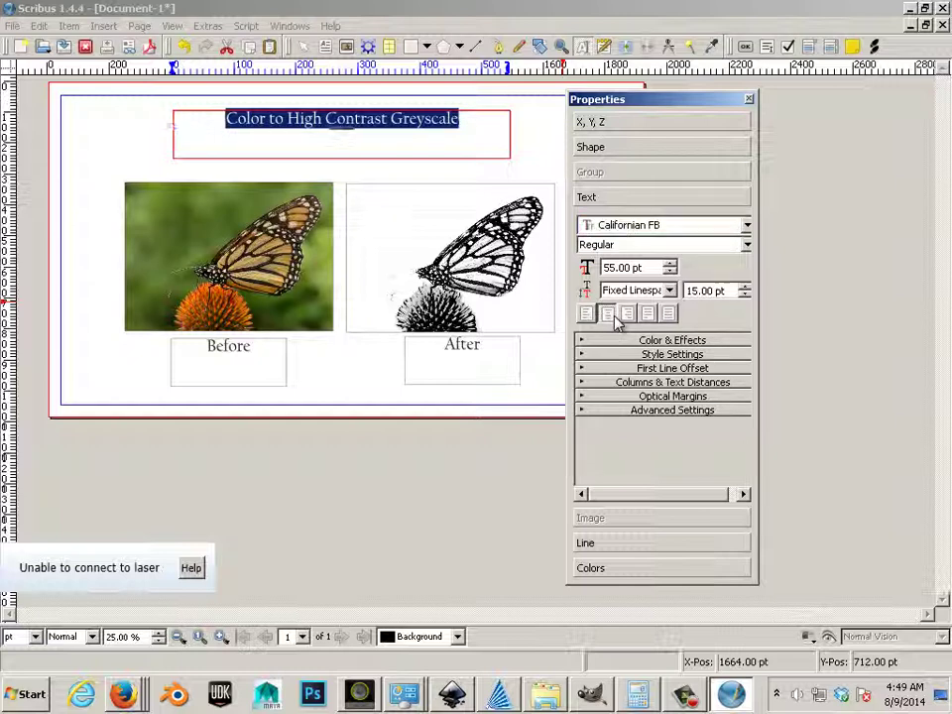
- Select the end of the title and the byline text beneath it
{"action": "left_click", "coordinate": [357, 131]}
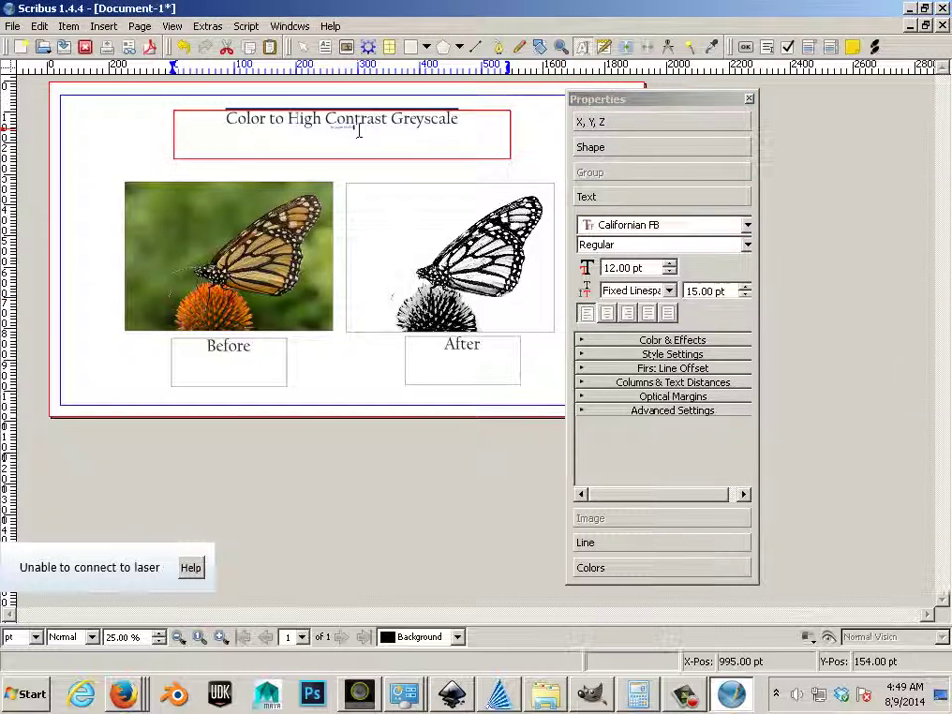
{"action": "left_click", "coordinate": [329, 128]}
{"action": "key", "text": "shift+End"}
{"action": "left_click", "coordinate": [329, 132]}
{"action": "key", "text": "shift+End"}
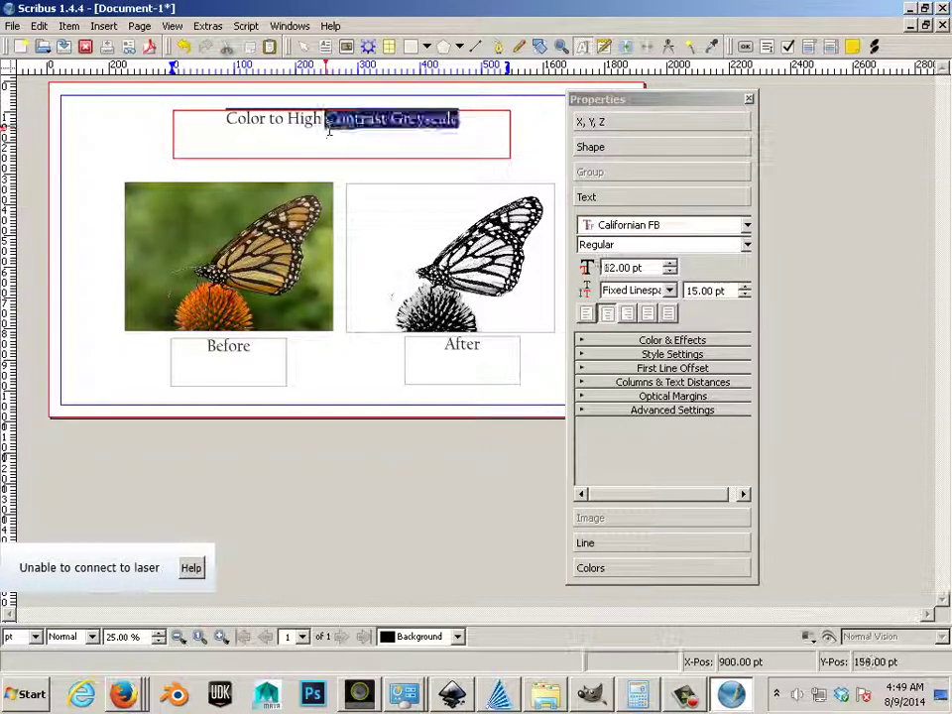
{"action": "left_click", "coordinate": [331, 133]}
{"action": "key", "text": "shift+End"}
- Zoom to 100% on the title and delete the last letters of the byline
{"action": "key", "text": "ctrl+1"}
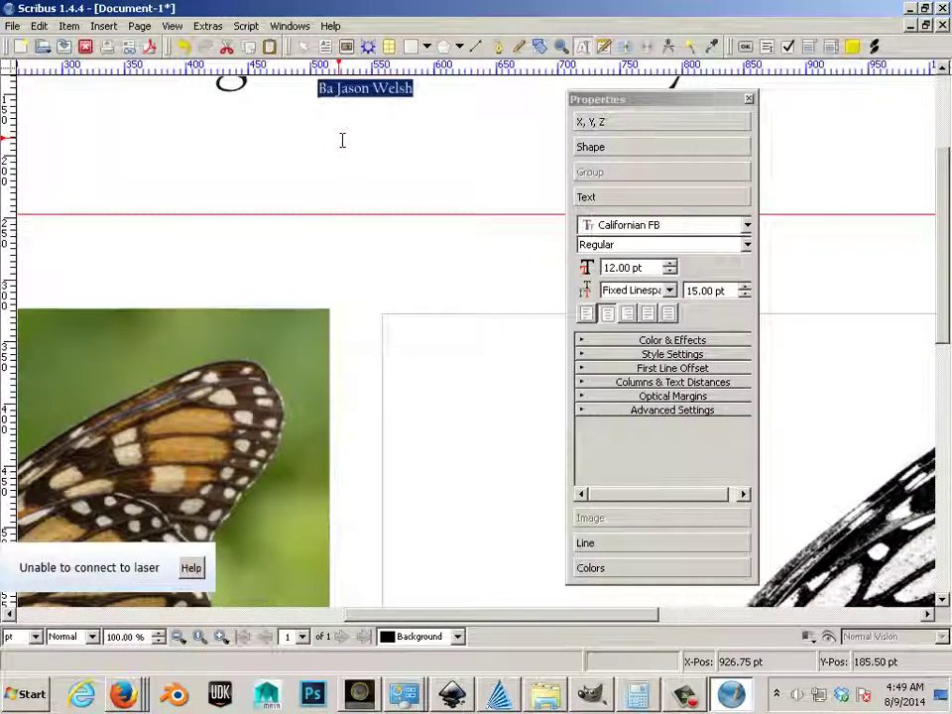
{"action": "scroll", "coordinate": [342, 141], "scroll_direction": "up", "scroll_amount": 2}
{"action": "left_click_drag", "start_coordinate": [415, 163], "coordinate": [329, 211]}
{"action": "key", "text": "shift+End"}
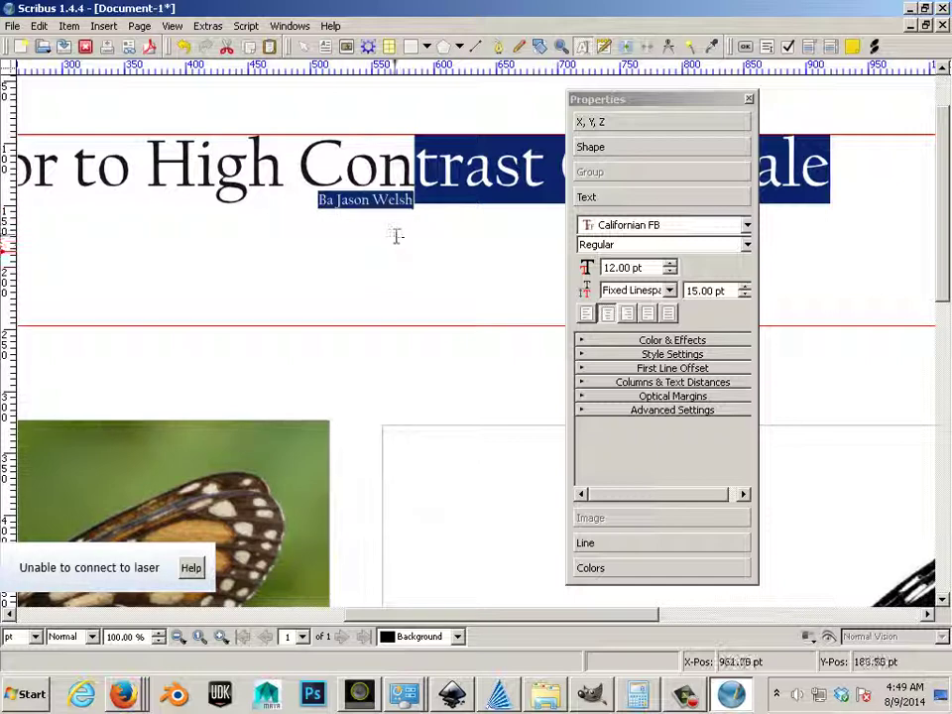
{"action": "left_click", "coordinate": [330, 204]}
{"action": "left_click_drag", "start_coordinate": [319, 198], "coordinate": [354, 201]}
{"action": "left_click", "coordinate": [352, 203]}
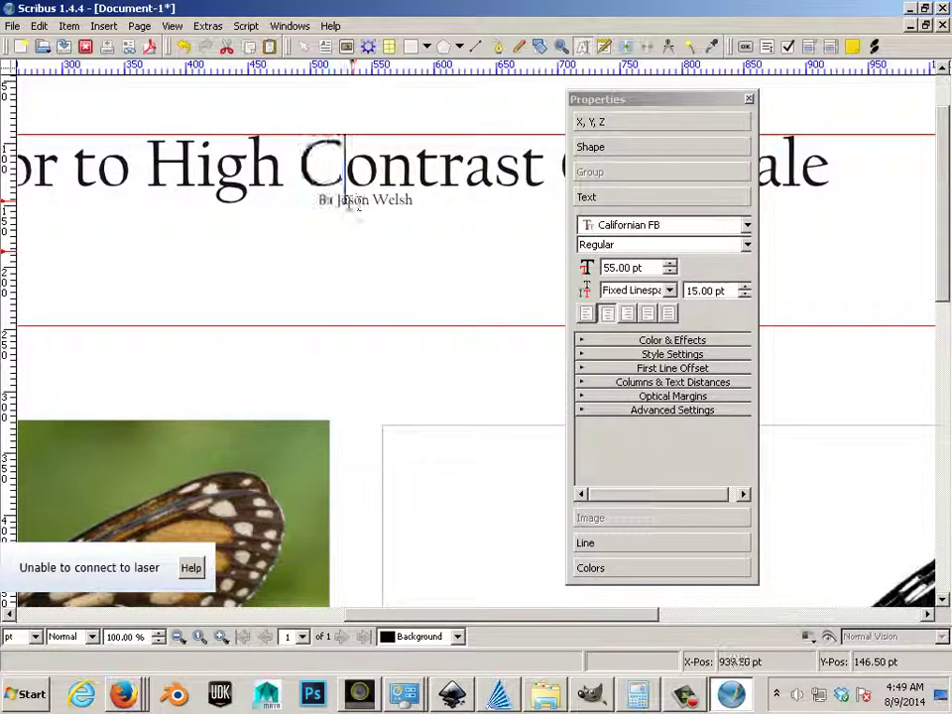
{"action": "left_click", "coordinate": [351, 206]}
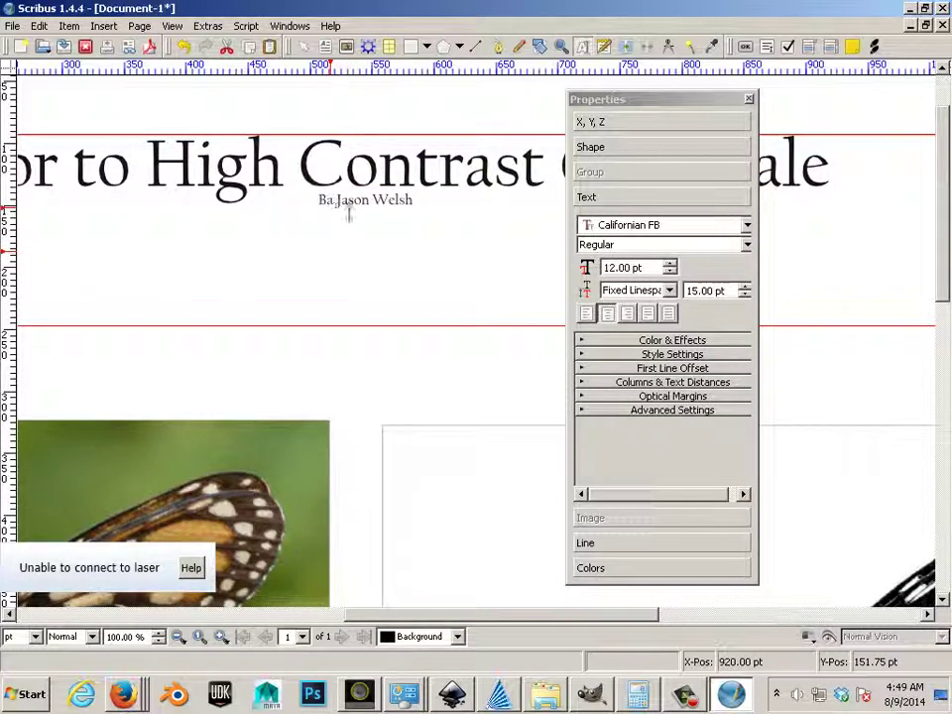
{"action": "left_click", "coordinate": [413, 203]}
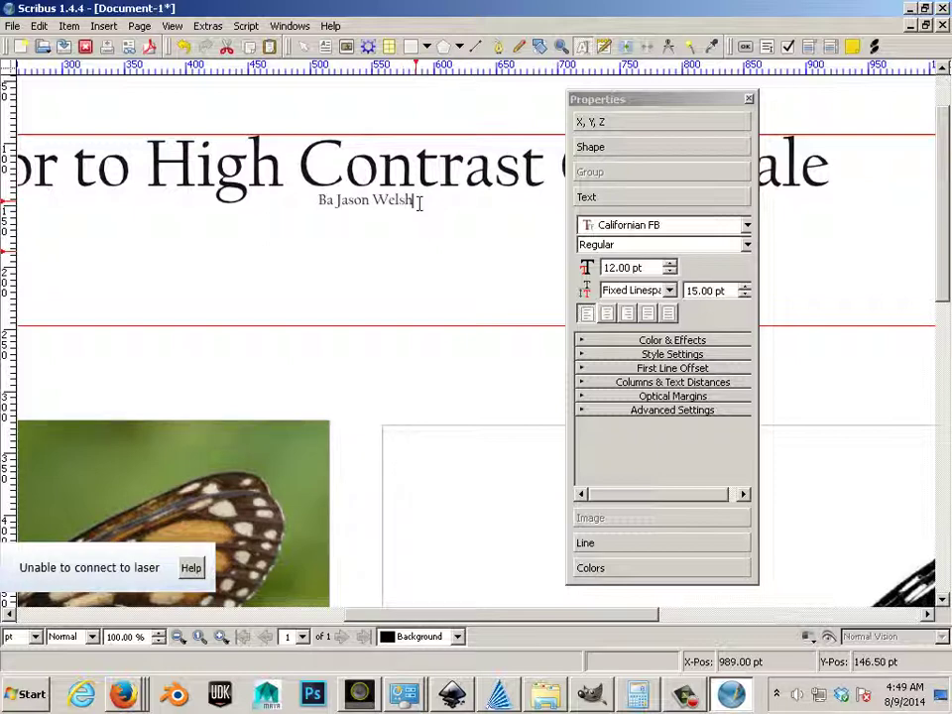
{"action": "key", "text": "BackSpace"}
{"action": "key", "text": "BackSpace"}
{"action": "key", "text": "BackSpace"}
{"action": "key", "text": "BackSpace"}
{"action": "key", "text": "BackSpace"}
{"action": "key", "text": "BackSpace"}
{"action": "key", "text": "BackSpace"}
{"action": "key", "text": "BackSpace"}
{"action": "key", "text": "BackSpace"}
- Select letters in 'Contrast' and raise the line spacing to 18 pt
{"action": "left_click", "coordinate": [823, 179]}
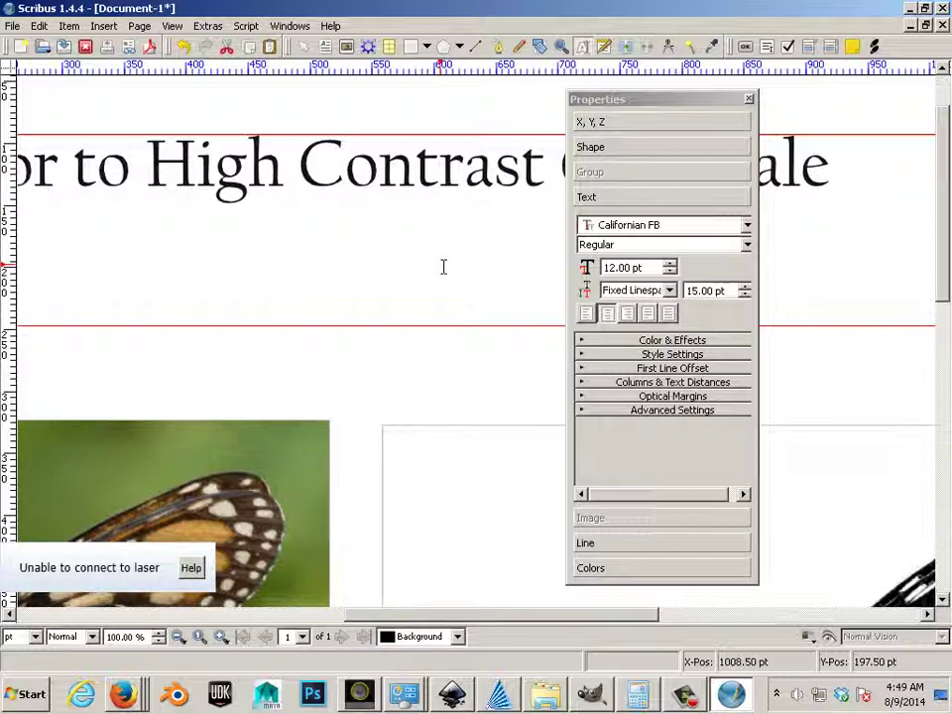
{"action": "double_click", "coordinate": [362, 198]}
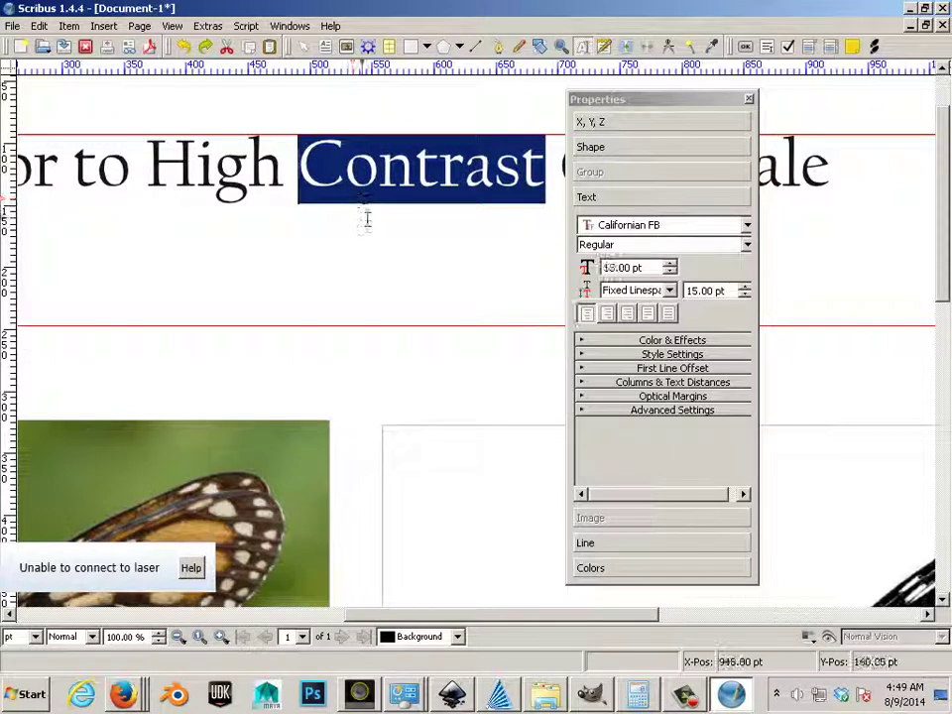
{"action": "left_click", "coordinate": [366, 206]}
{"action": "key", "text": "shift+End"}
{"action": "left_click", "coordinate": [365, 201]}
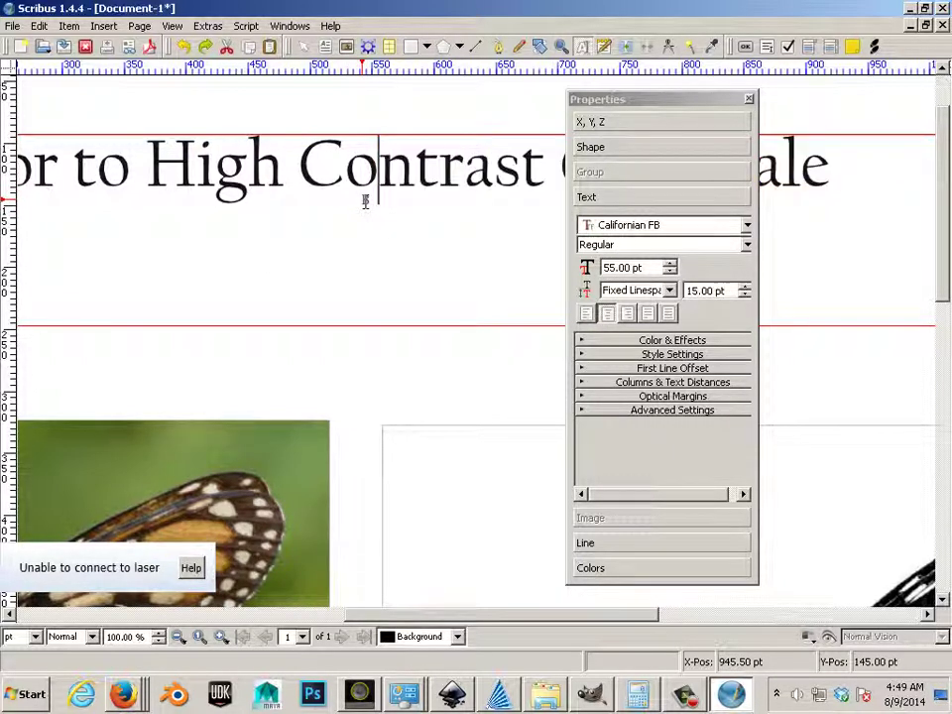
{"action": "left_click_drag", "start_coordinate": [347, 199], "coordinate": [415, 198]}
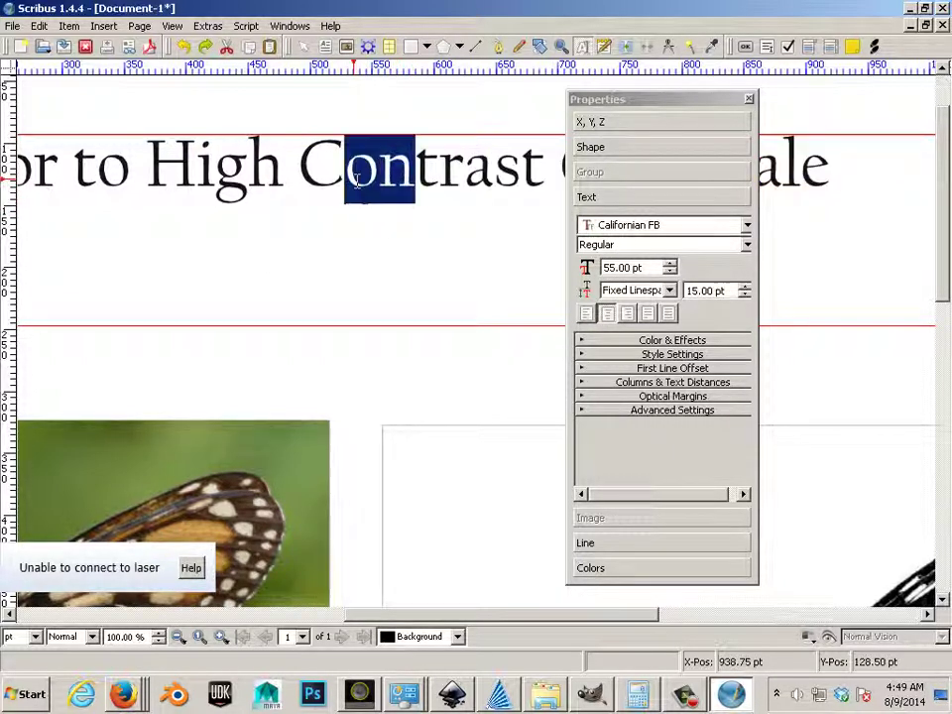
{"action": "left_click", "coordinate": [744, 286]}
{"action": "left_click", "coordinate": [744, 286]}
{"action": "left_click", "coordinate": [744, 286]}
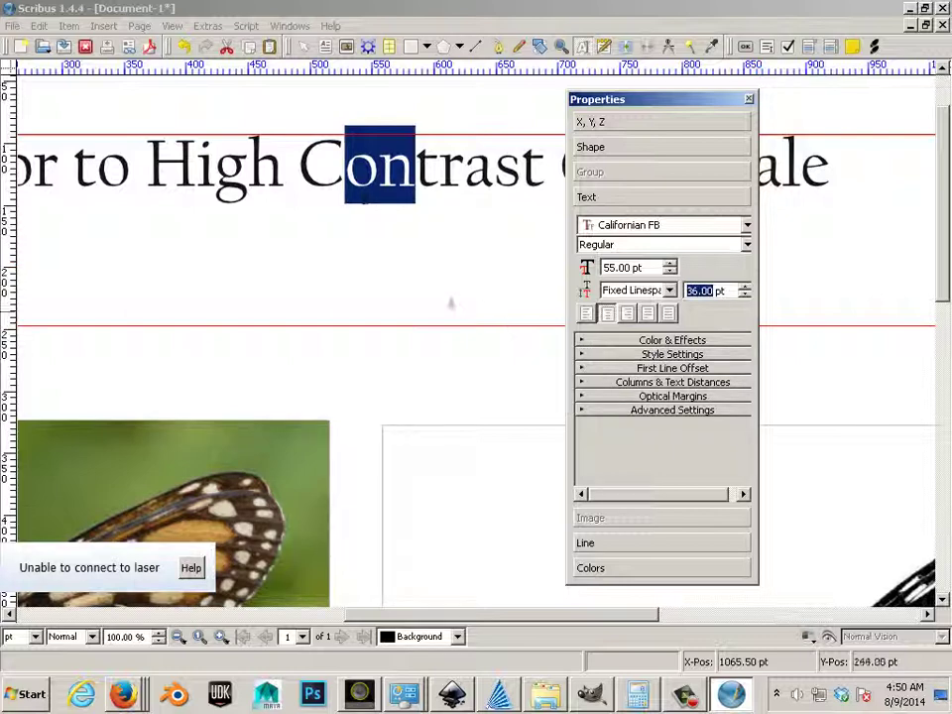
- Reselect the letter o in 'Contrast' within the title text
{"action": "left_click", "coordinate": [385, 224]}
{"action": "left_click", "coordinate": [372, 202]}
{"action": "key", "text": "shift+End"}
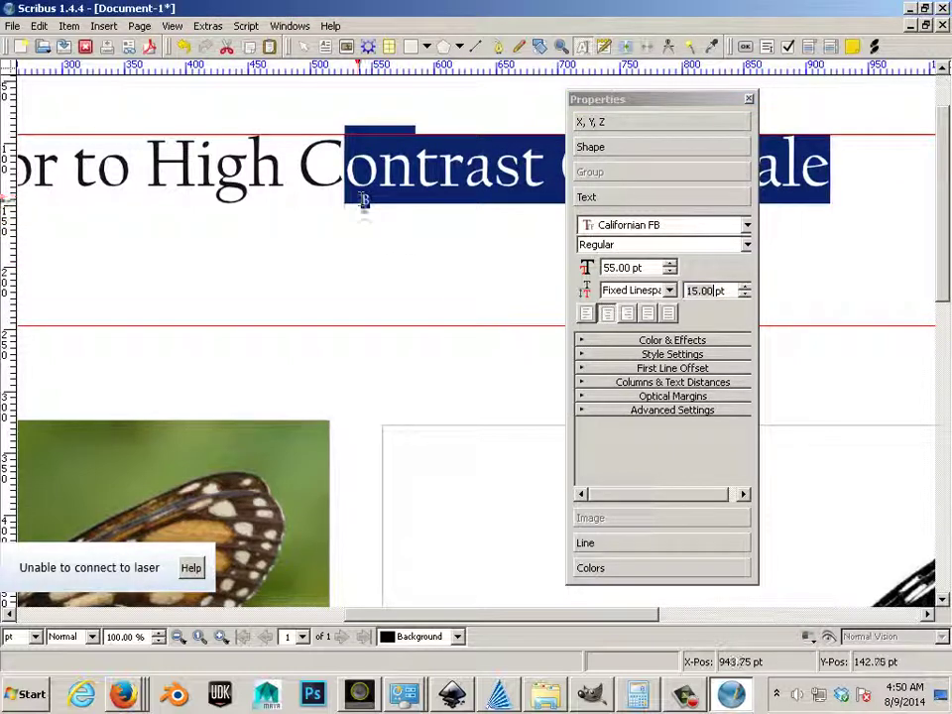
{"action": "left_click", "coordinate": [366, 202]}
{"action": "left_click", "coordinate": [366, 199]}
{"action": "key", "text": "shift+Right"}
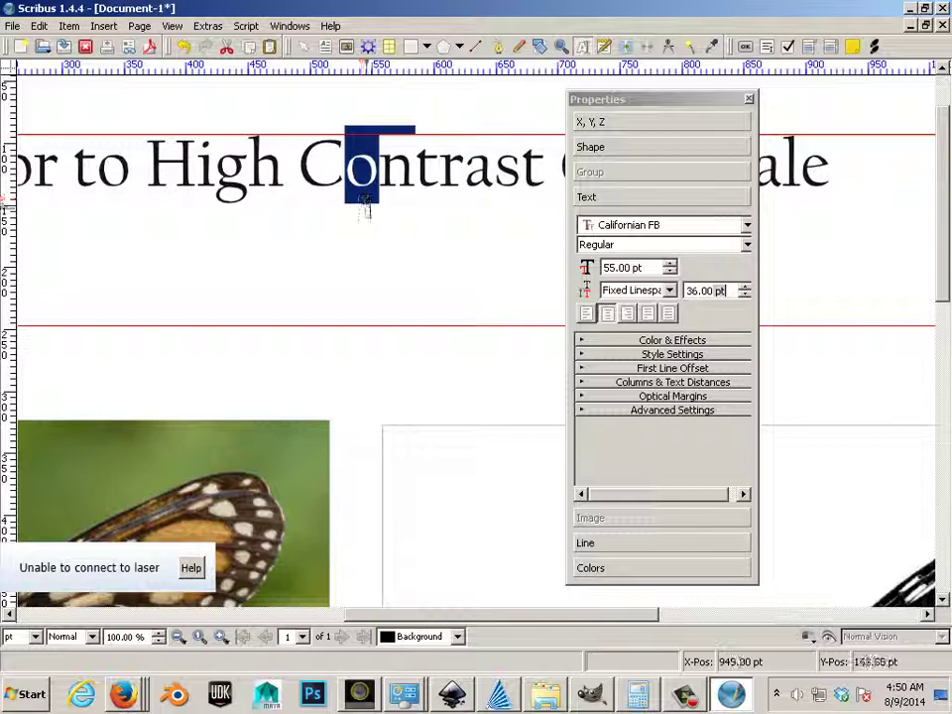
{"action": "left_click", "coordinate": [377, 208]}
- Delete the stray letter B sitting below the title text
{"action": "scroll", "coordinate": [378, 212], "scroll_direction": "up", "scroll_amount": 2}
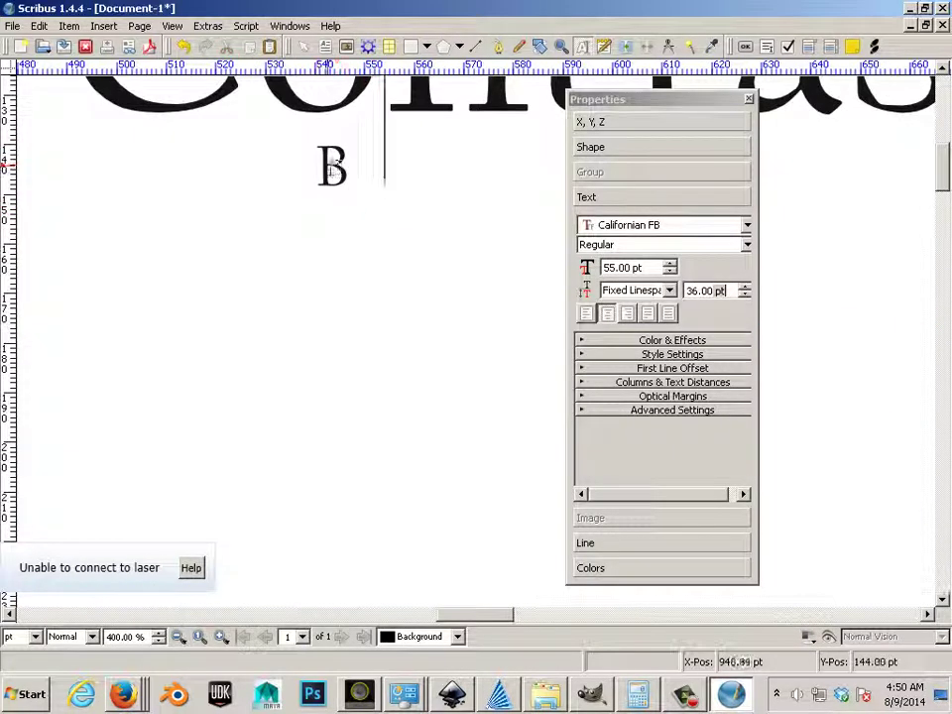
{"action": "double_click", "coordinate": [302, 166]}
{"action": "left_click", "coordinate": [323, 200]}
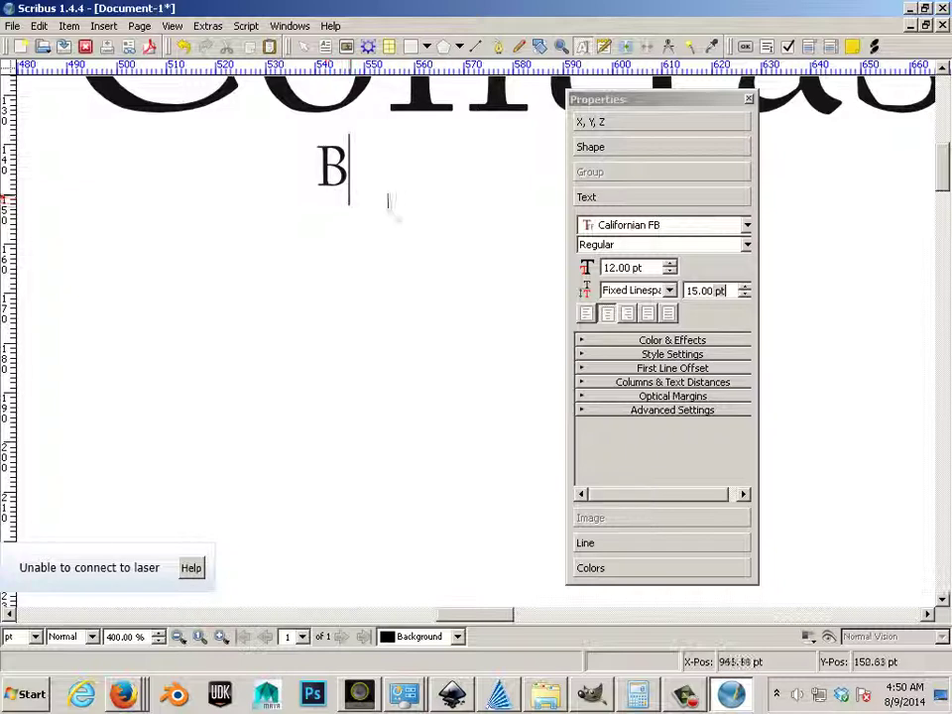
{"action": "key", "text": "BackSpace"}
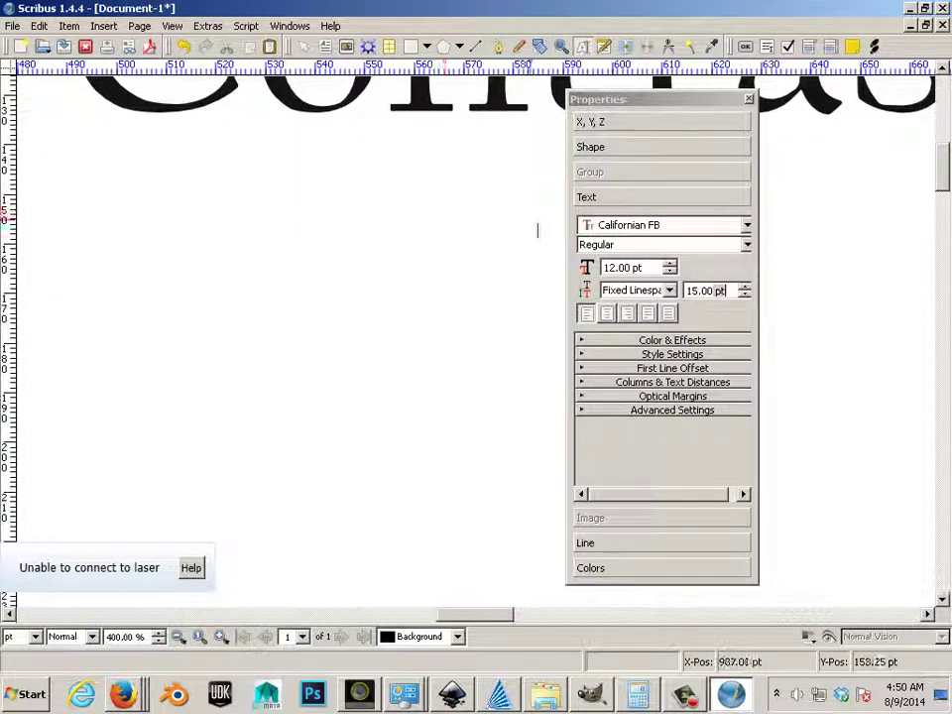
{"action": "scroll", "coordinate": [646, 271], "scroll_direction": "up", "scroll_amount": 2}
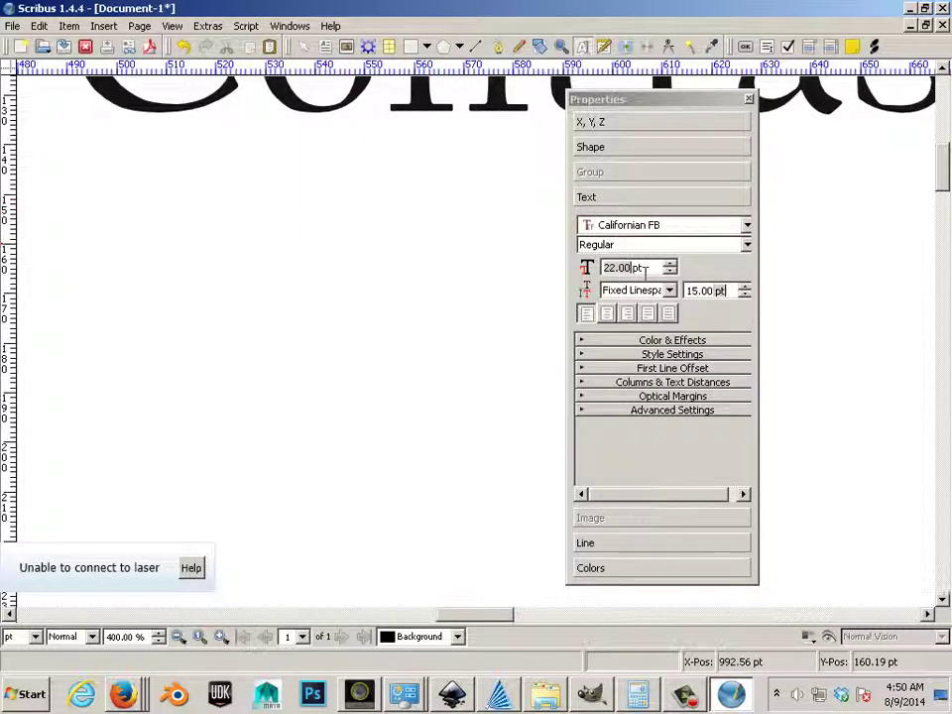
- Move the text properties aside and type the author's name as a byline after 'Greyscale'
{"action": "left_click", "coordinate": [348, 176]}
{"action": "scroll", "coordinate": [423, 205], "scroll_direction": "down", "scroll_amount": 3}
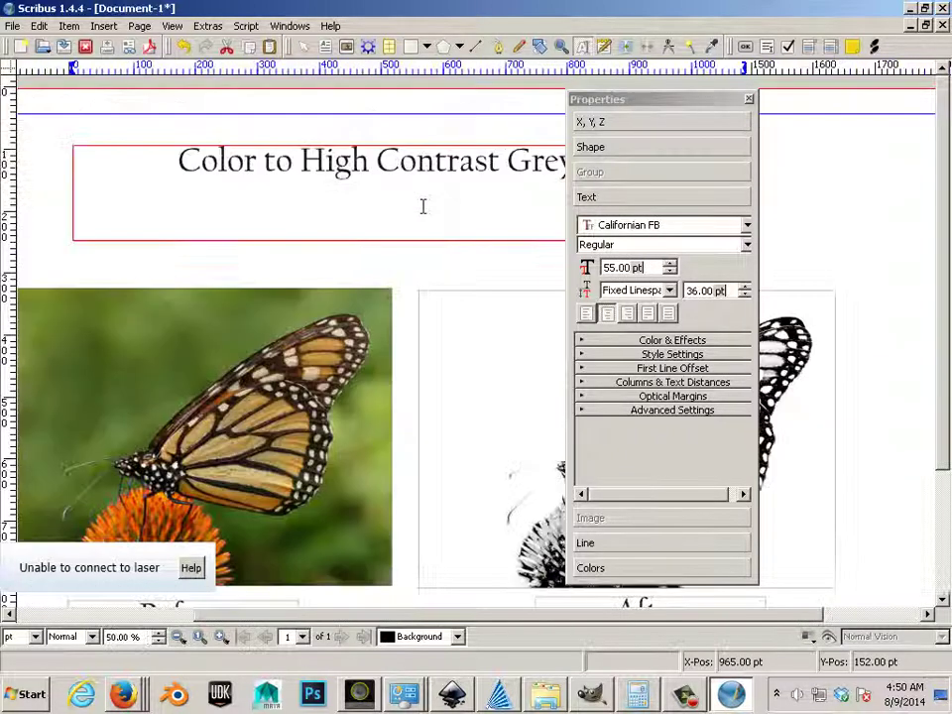
{"action": "left_click_drag", "start_coordinate": [603, 100], "coordinate": [823, 270]}
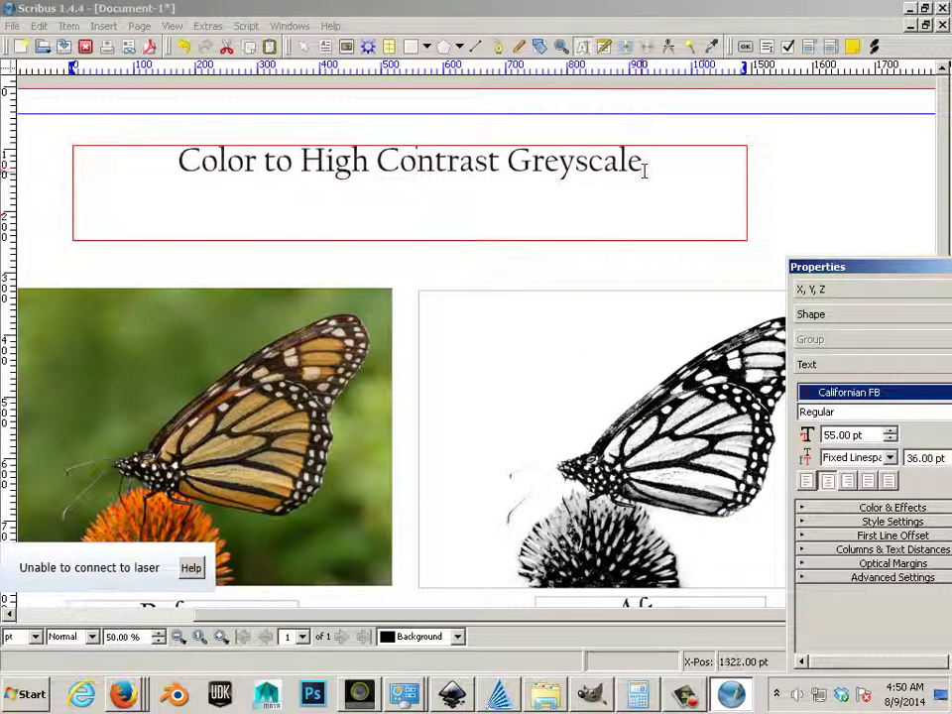
{"action": "left_click", "coordinate": [645, 169]}
{"action": "key", "text": "Down"}
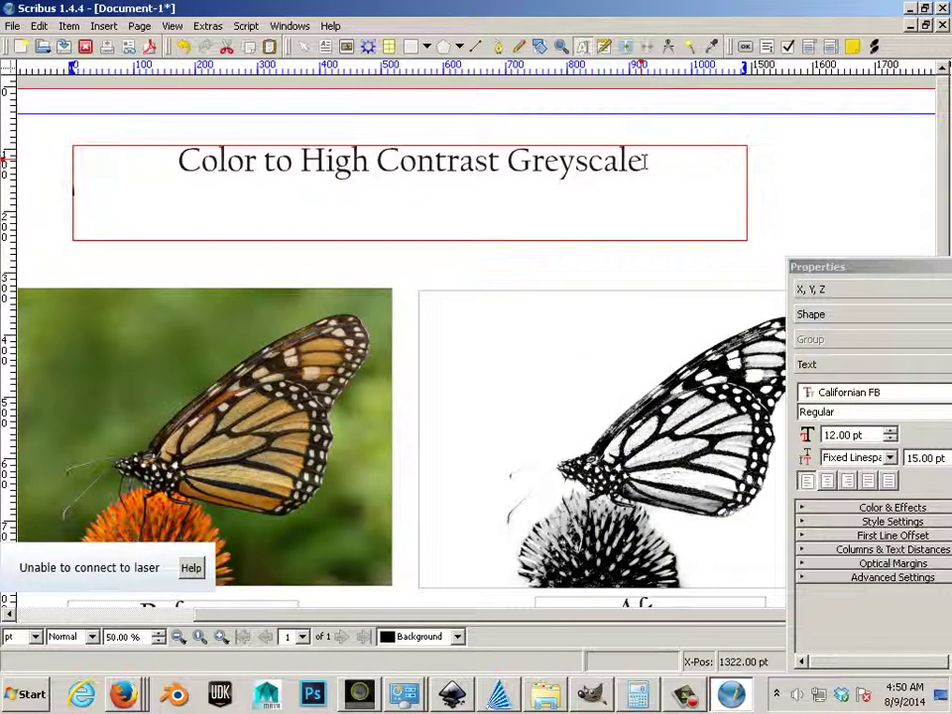
{"action": "key", "text": "Up"}
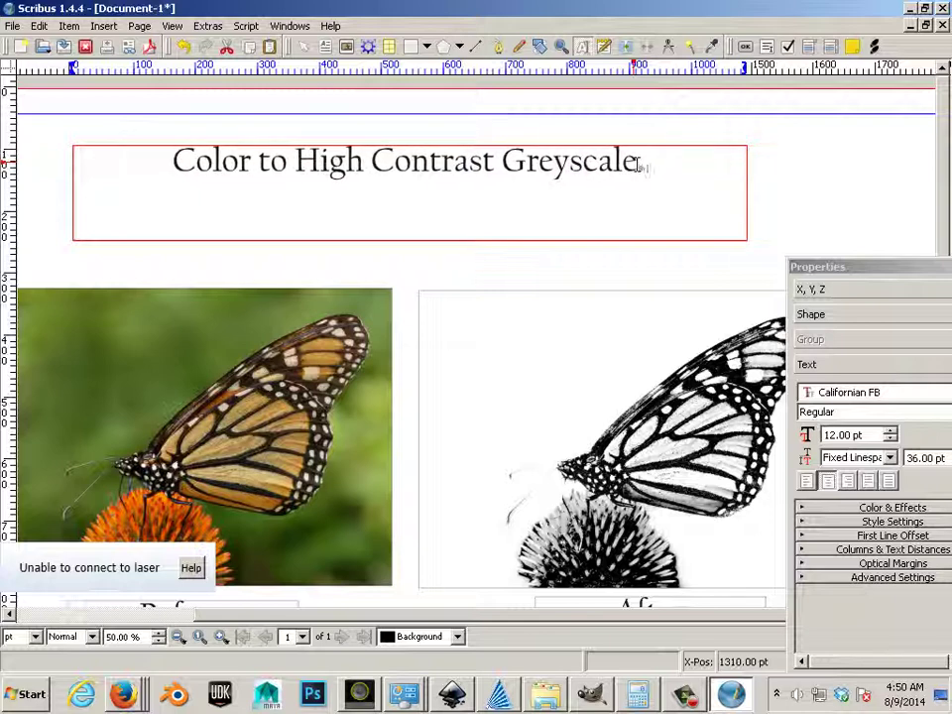
{"action": "type", "text": "Jason Welsh"}
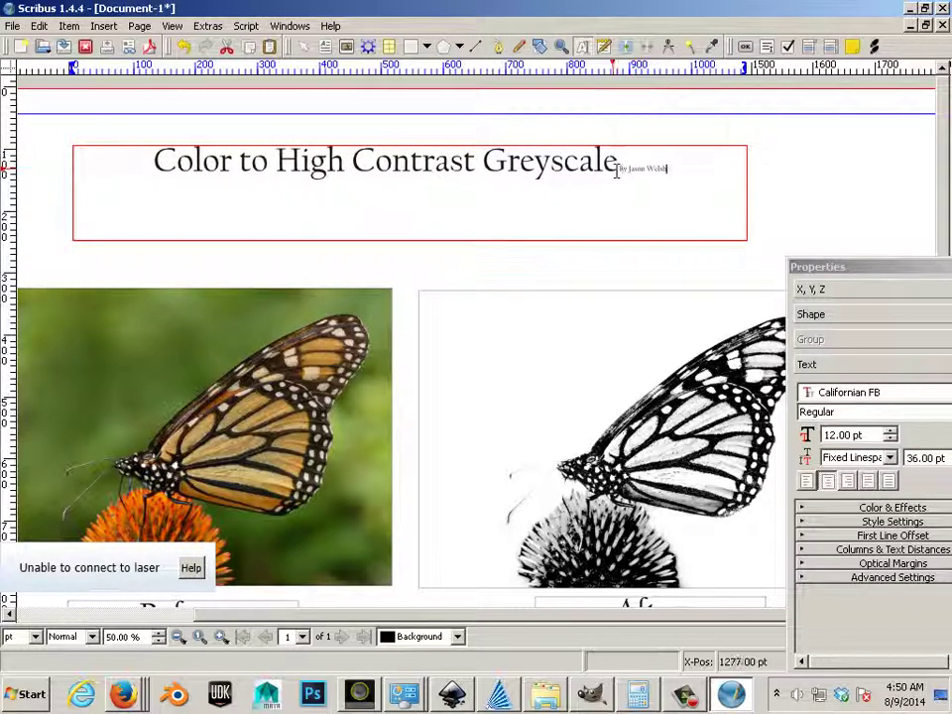
- Raise the selected byline's font size to 34 pt
{"action": "left_click_drag", "start_coordinate": [619, 169], "coordinate": [667, 164]}
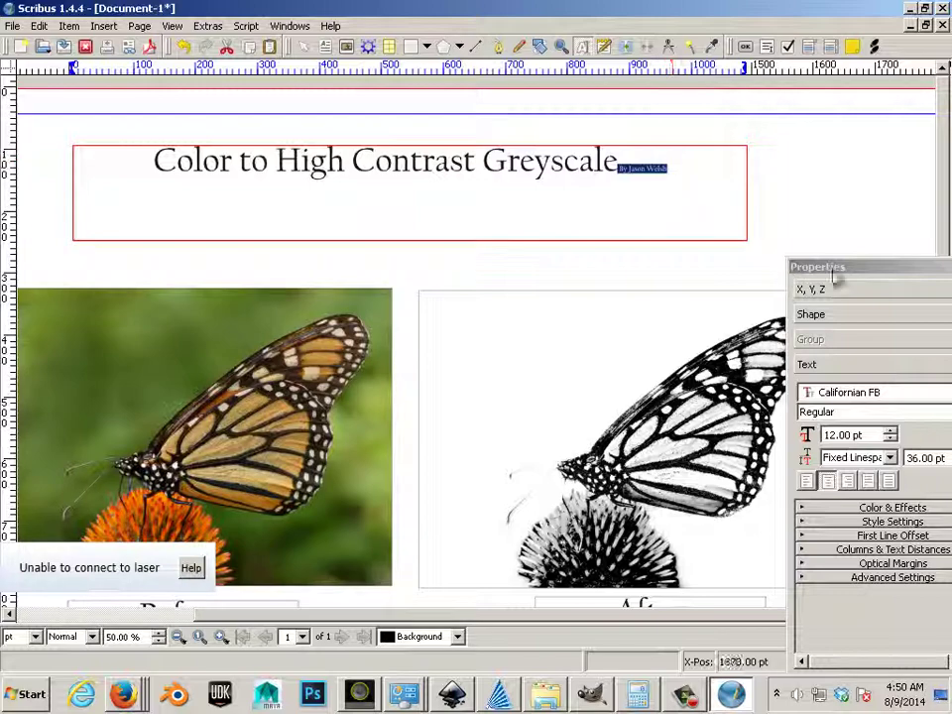
{"action": "left_click_drag", "start_coordinate": [808, 279], "coordinate": [451, 279]}
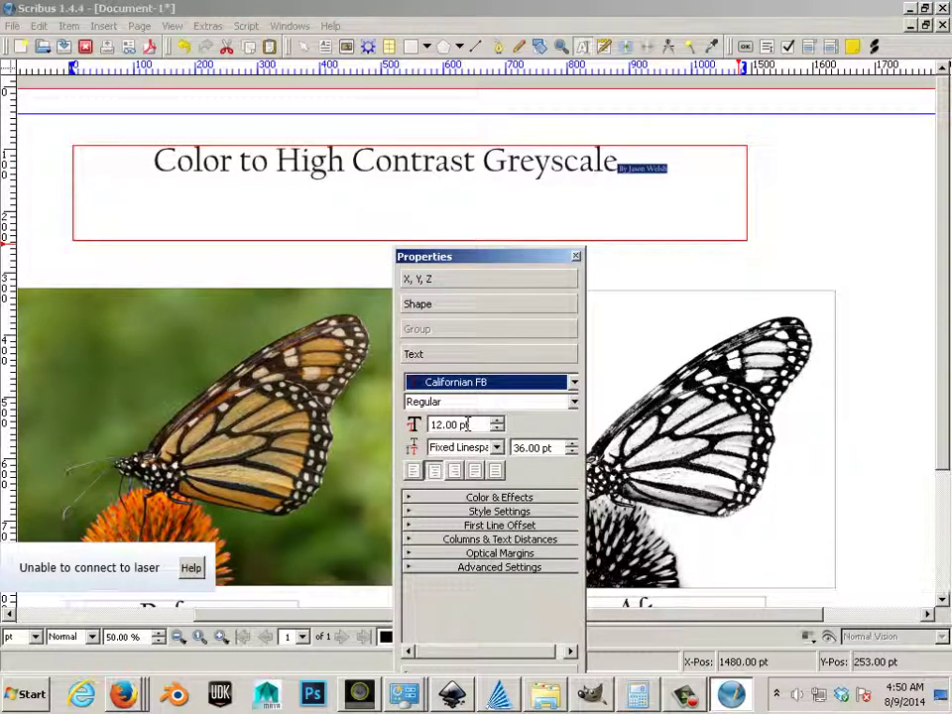
{"action": "scroll", "coordinate": [467, 424], "scroll_direction": "up", "scroll_amount": 9}
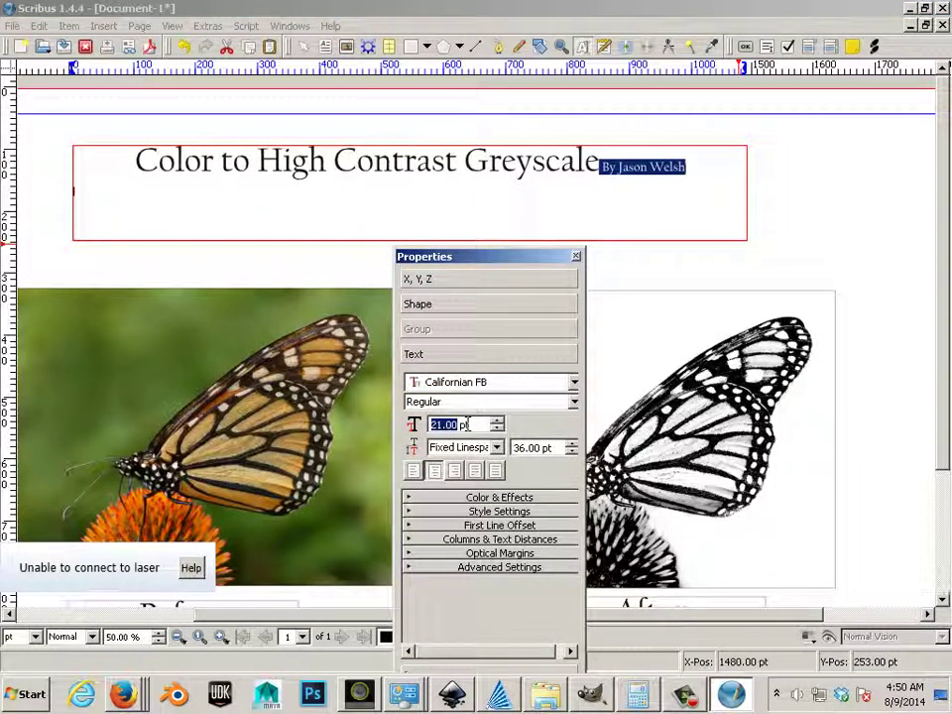
{"action": "scroll", "coordinate": [467, 424], "scroll_direction": "up", "scroll_amount": 7}
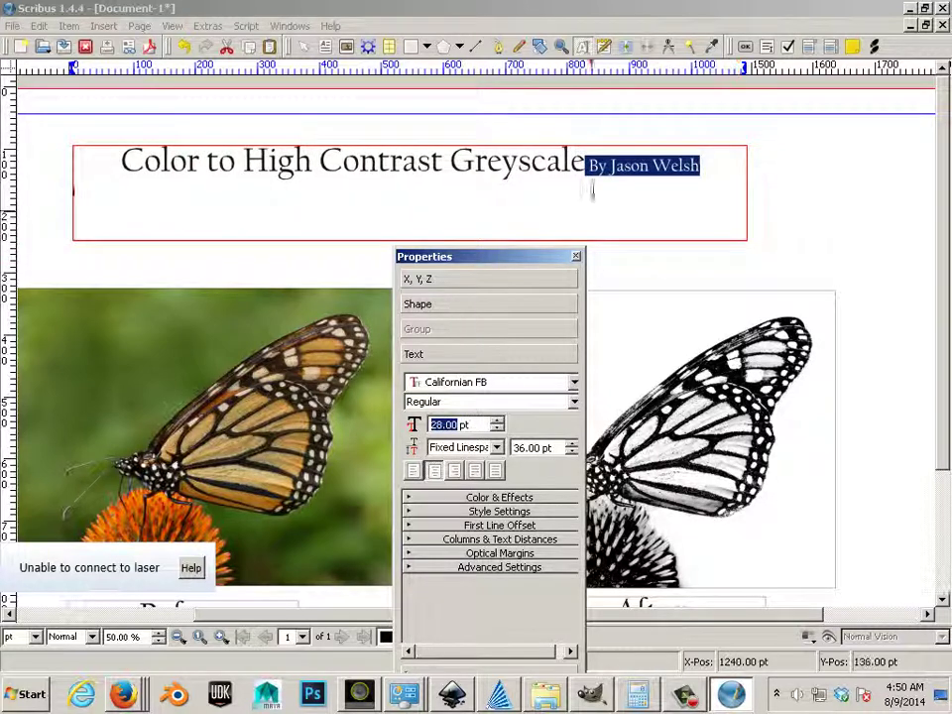
{"action": "scroll", "coordinate": [465, 428], "scroll_direction": "up", "scroll_amount": 4}
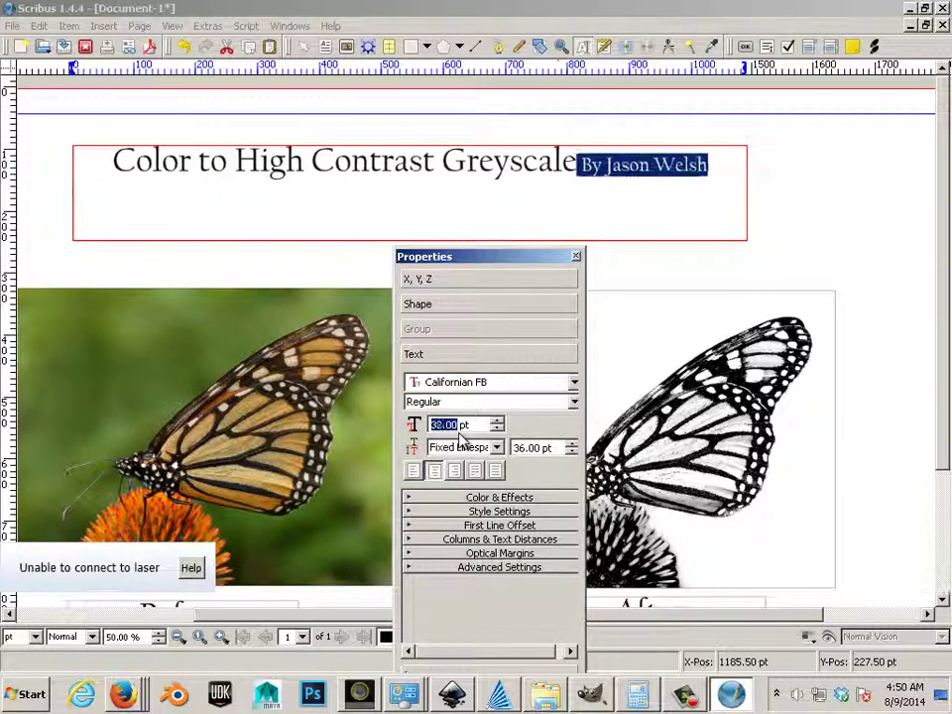
{"action": "scroll", "coordinate": [460, 435], "scroll_direction": "up", "scroll_amount": 2}
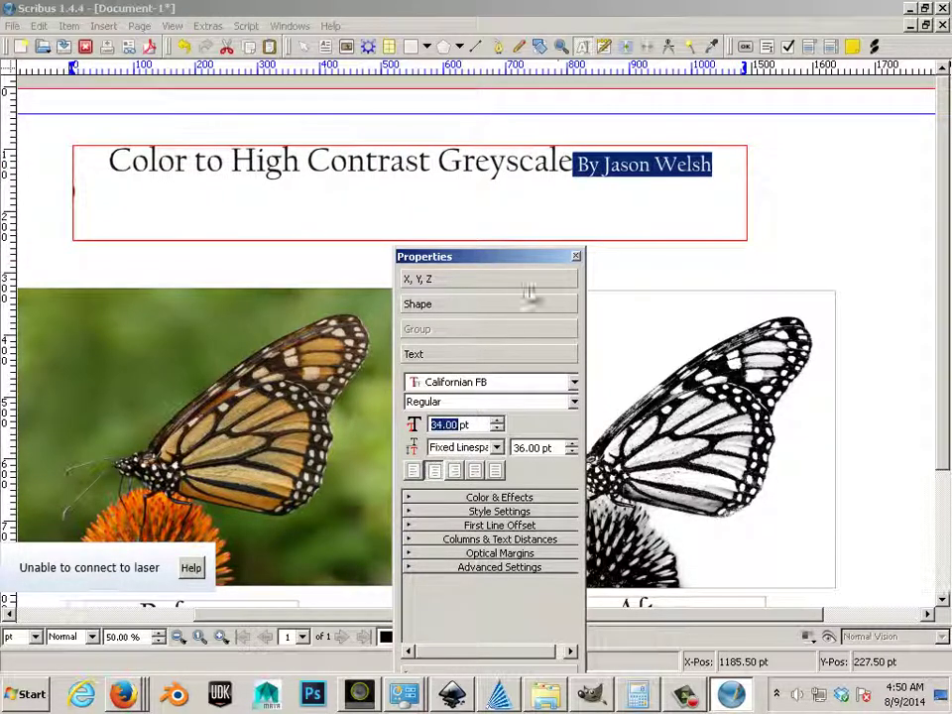
- Add a colon after 'By' and break the byline onto its own line
{"action": "left_click", "coordinate": [598, 166]}
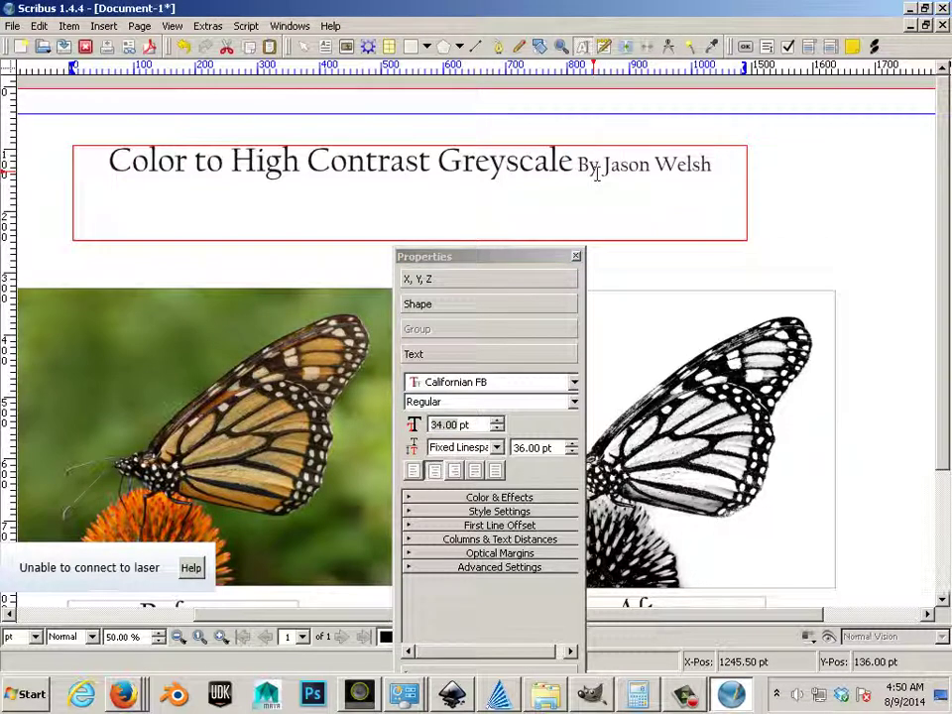
{"action": "type", "text": ":"}
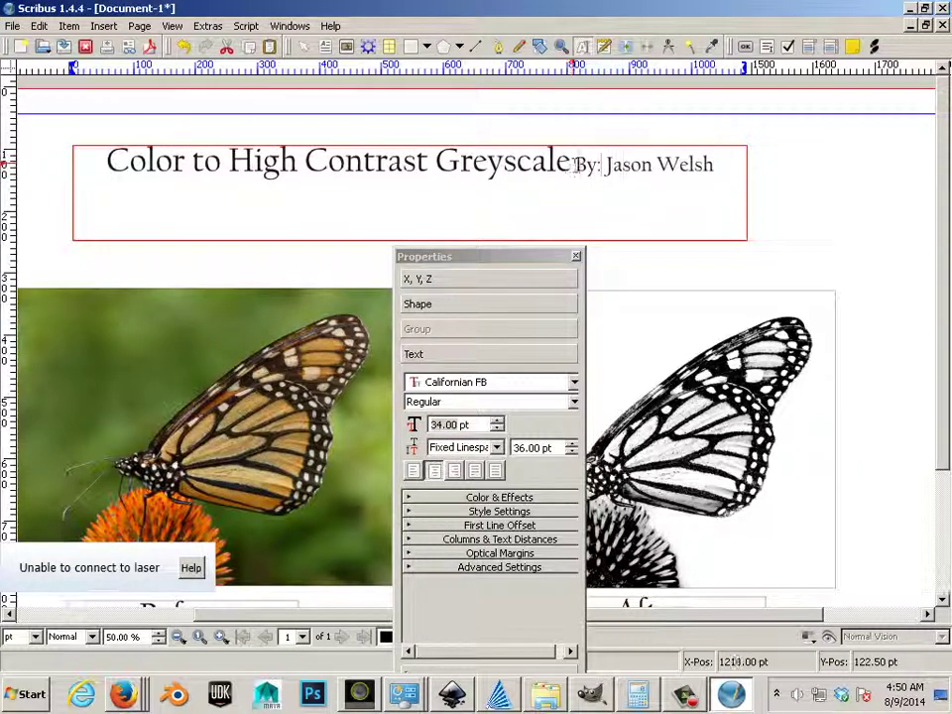
{"action": "left_click", "coordinate": [576, 164]}
{"action": "key", "text": "Return"}
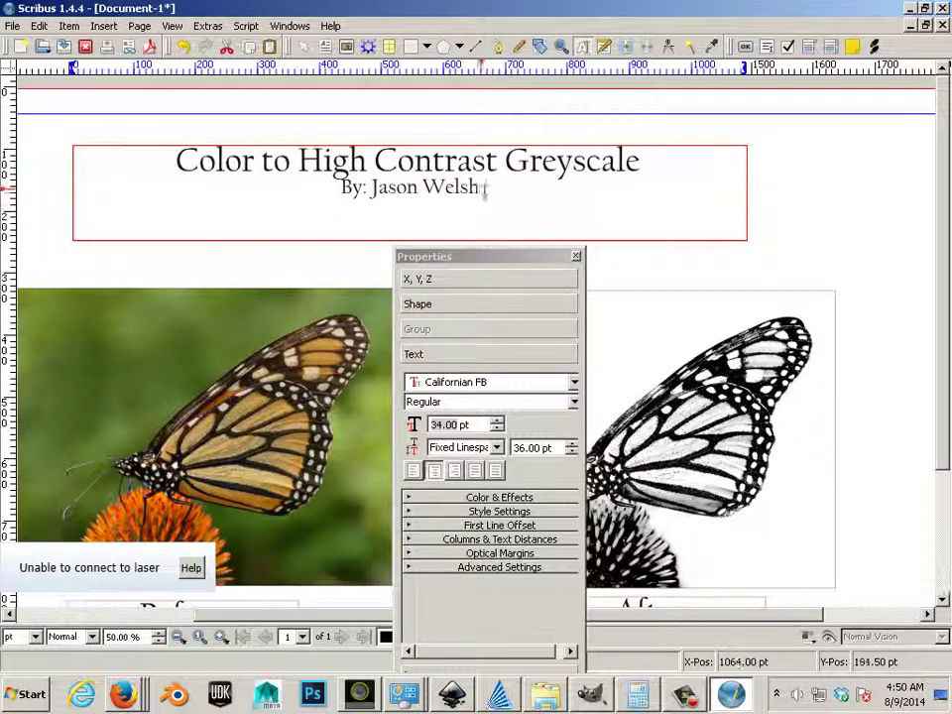
- Give the title and byline a fixed 56 pt line spacing, then deselect the text
{"action": "left_click_drag", "start_coordinate": [485, 188], "coordinate": [175, 159]}
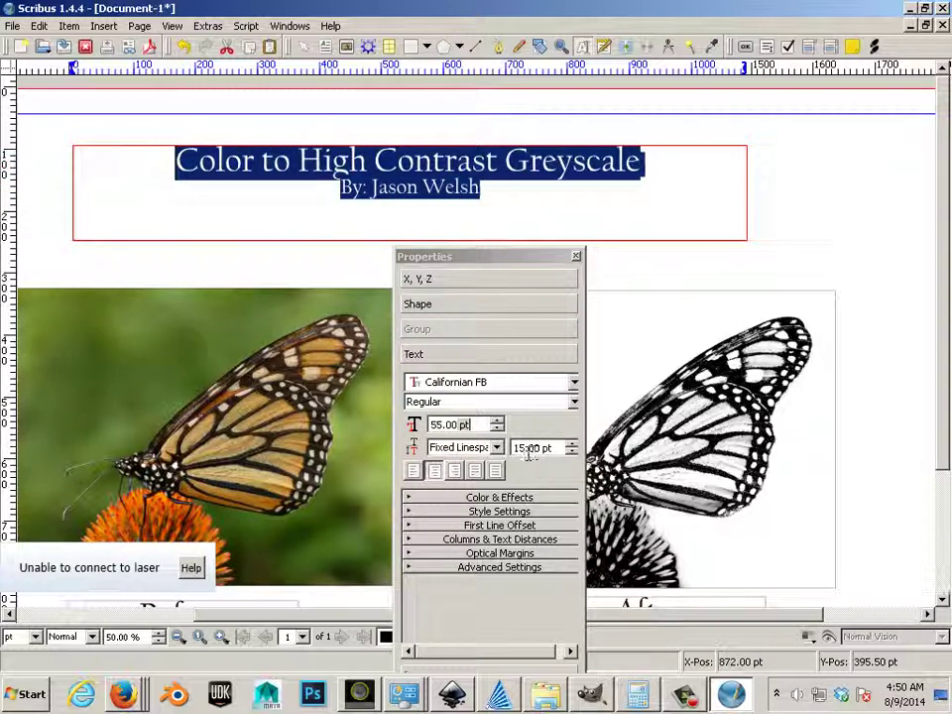
{"action": "key", "text": "Return"}
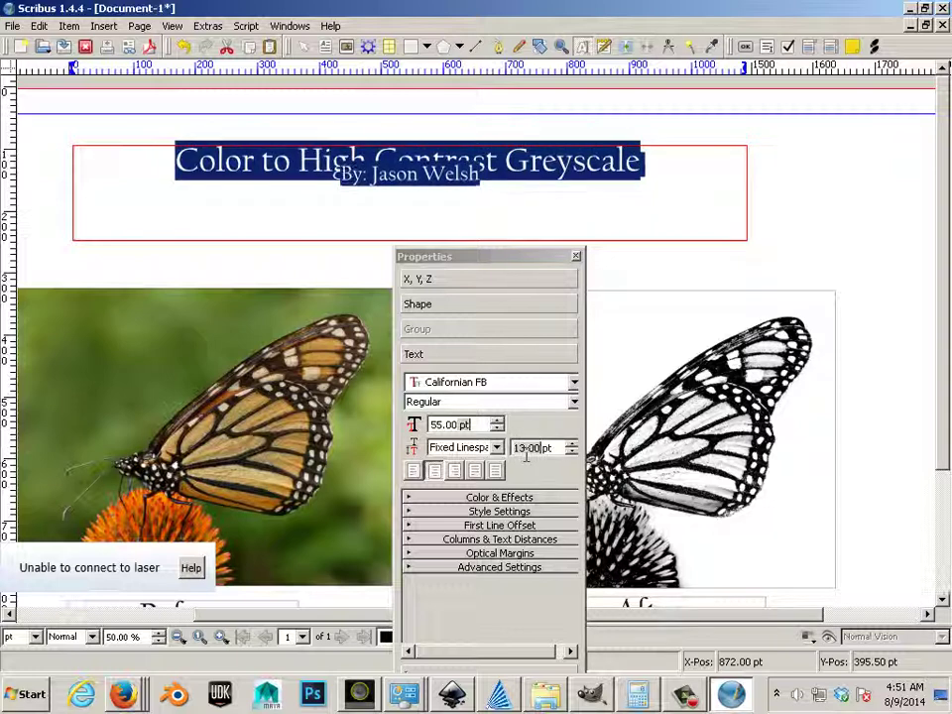
{"action": "scroll", "coordinate": [527, 453], "scroll_direction": "up", "scroll_amount": 12}
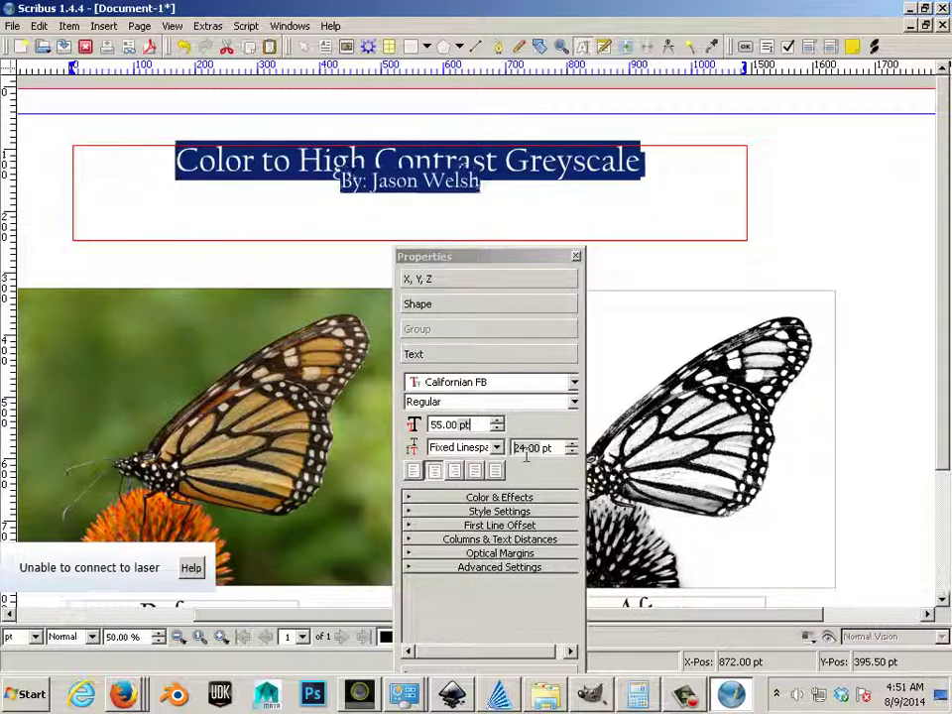
{"action": "scroll", "coordinate": [527, 453], "scroll_direction": "up", "scroll_amount": 10}
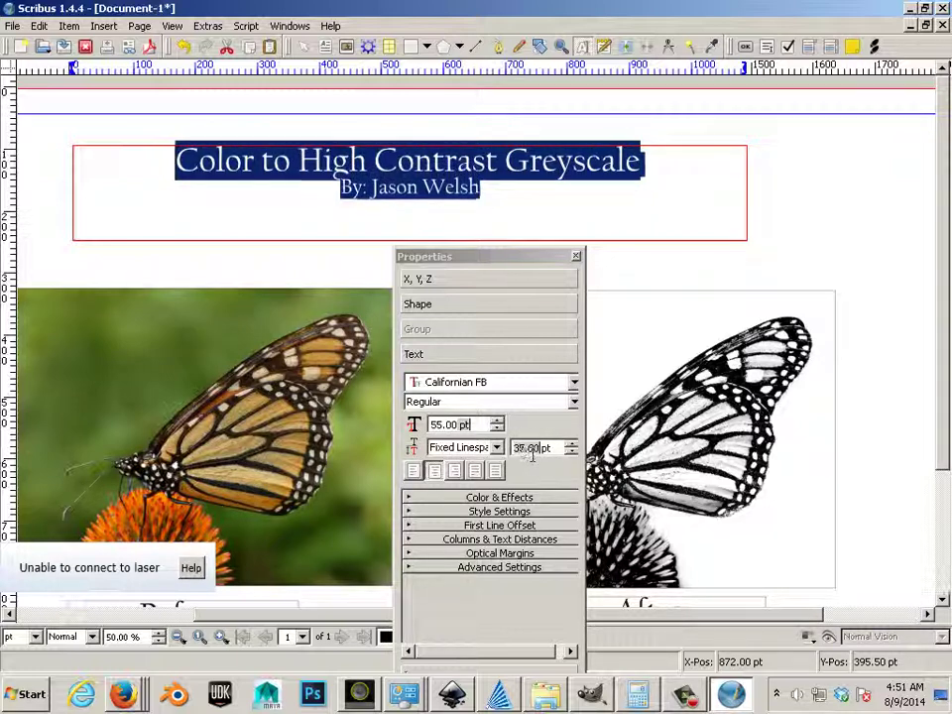
{"action": "scroll", "coordinate": [531, 455], "scroll_direction": "up", "scroll_amount": 1}
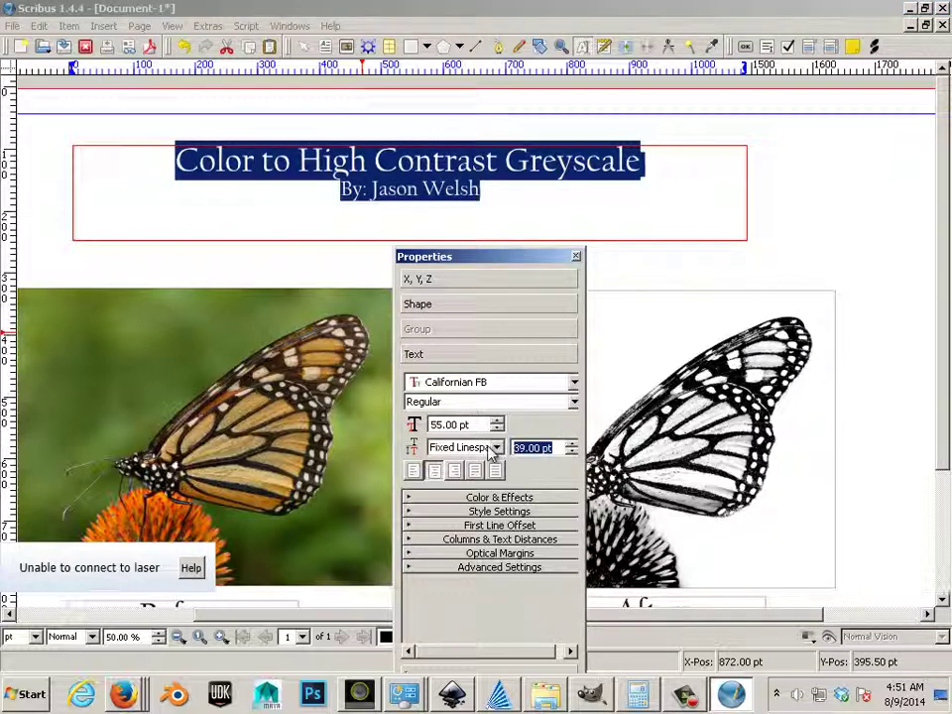
{"action": "type", "text": "56"}
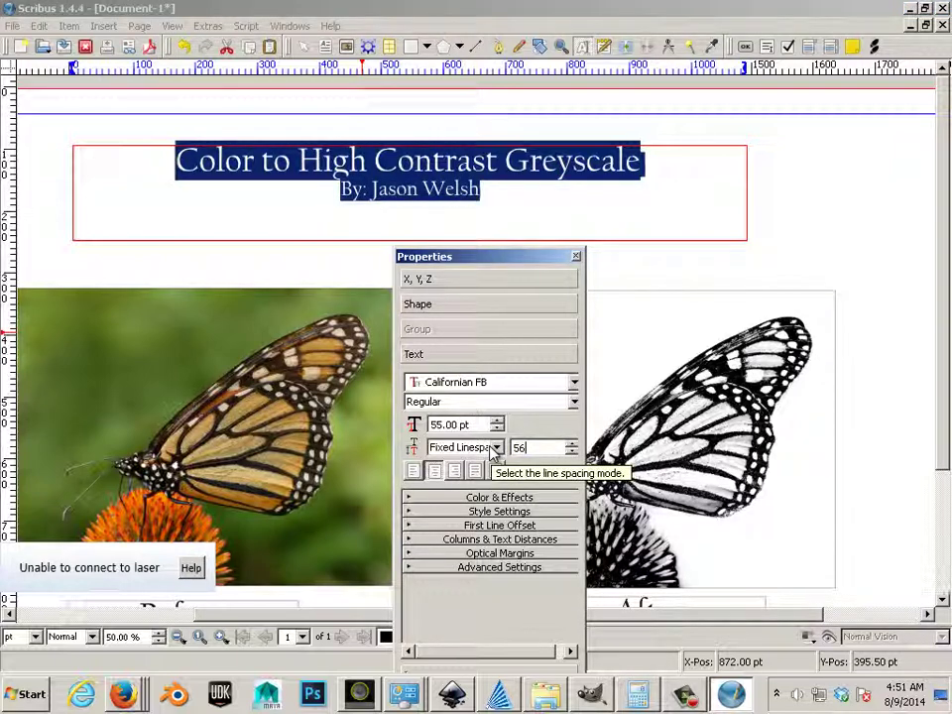
{"action": "key", "text": "Return"}
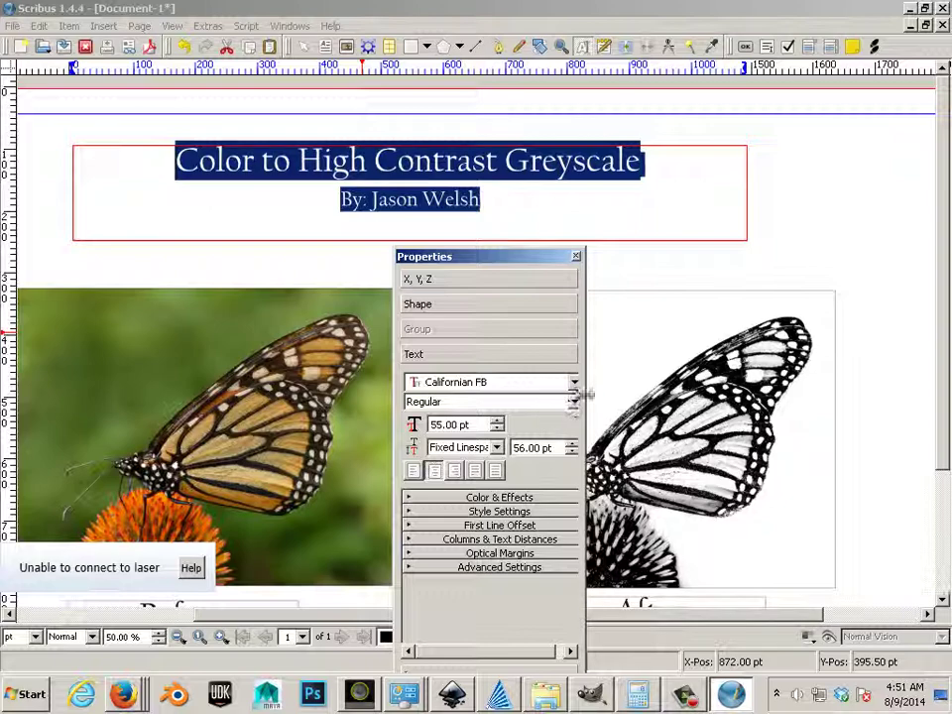
{"action": "left_click", "coordinate": [612, 226]}
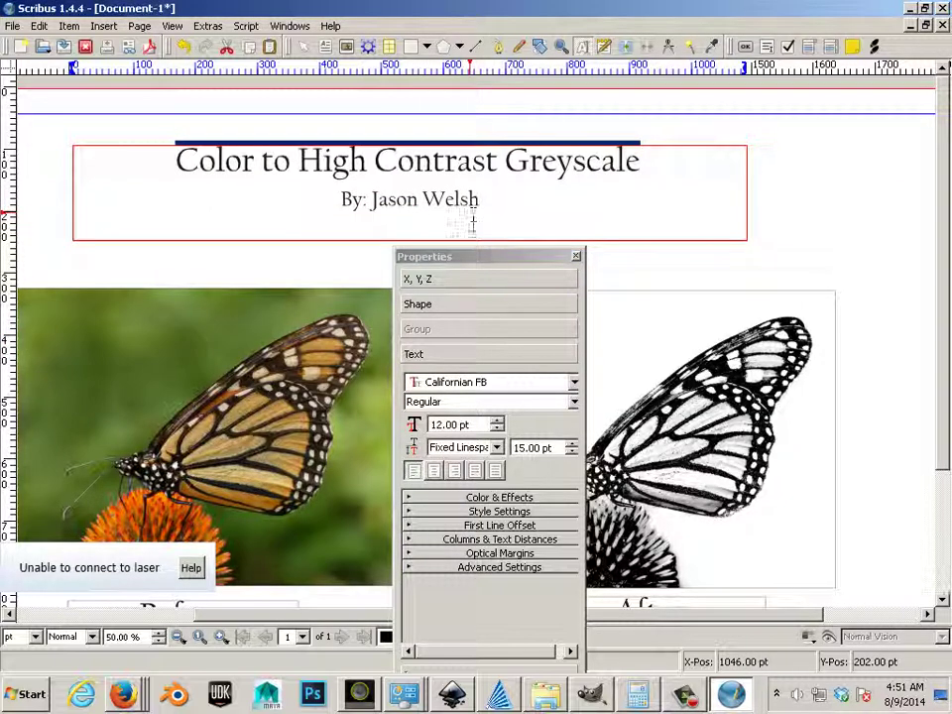
- Close the Properties palette, zoom out to the whole page and deselect the title frame
{"action": "left_click", "coordinate": [575, 256]}
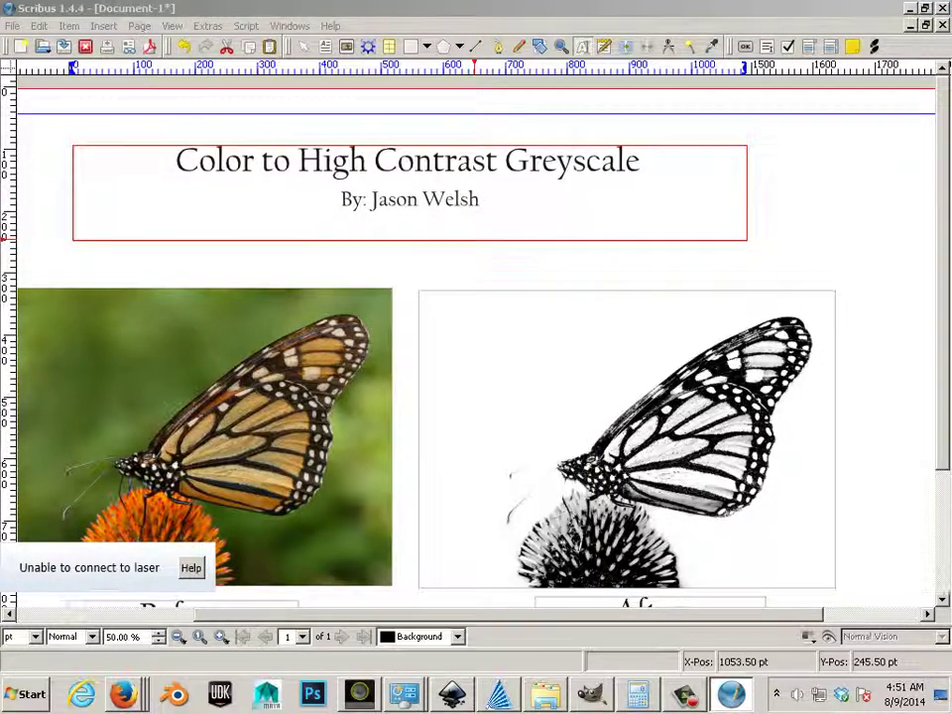
{"action": "key", "text": "ctrl+minus"}
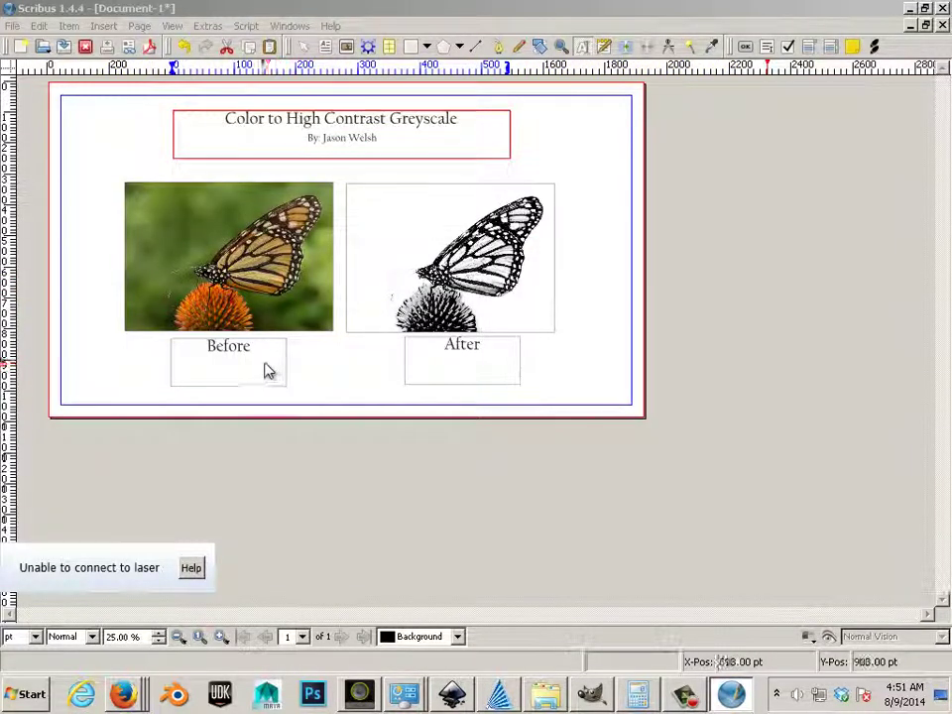
{"action": "left_click", "coordinate": [322, 445]}
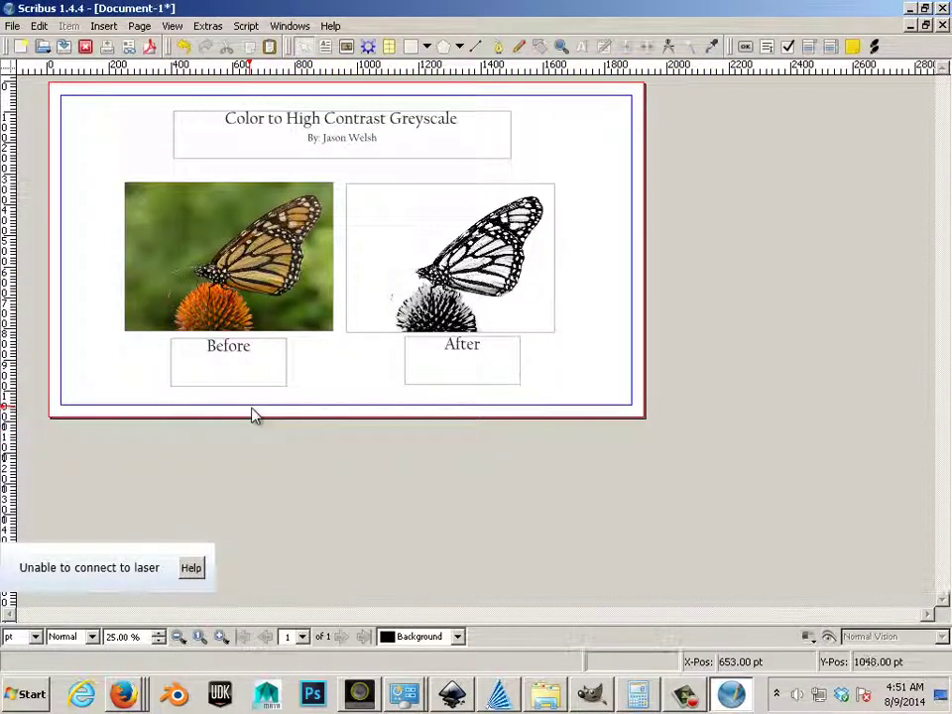